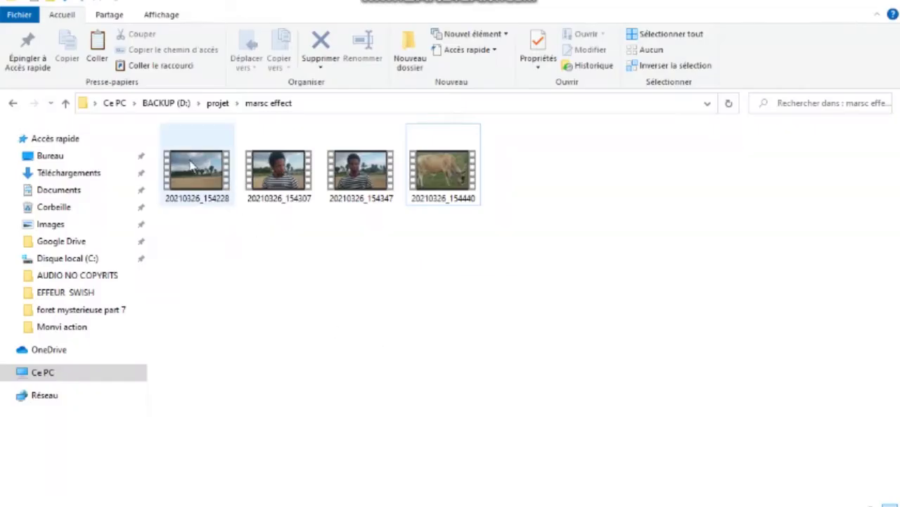
Step: Select the four marsc effect clips in File Explorer and drop them onto the Comp 1_1 timeline
drag(197, 172, 573, 431)
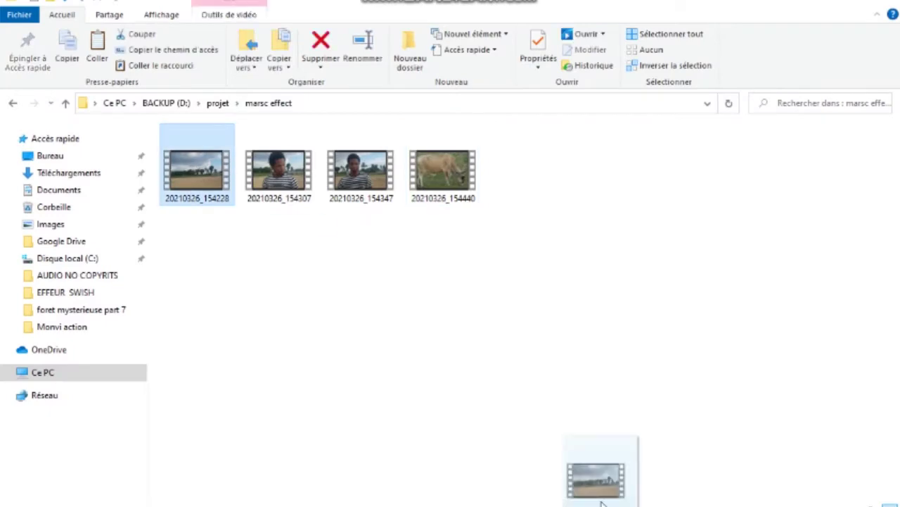
drag(208, 275, 485, 127)
drag(444, 173, 606, 478)
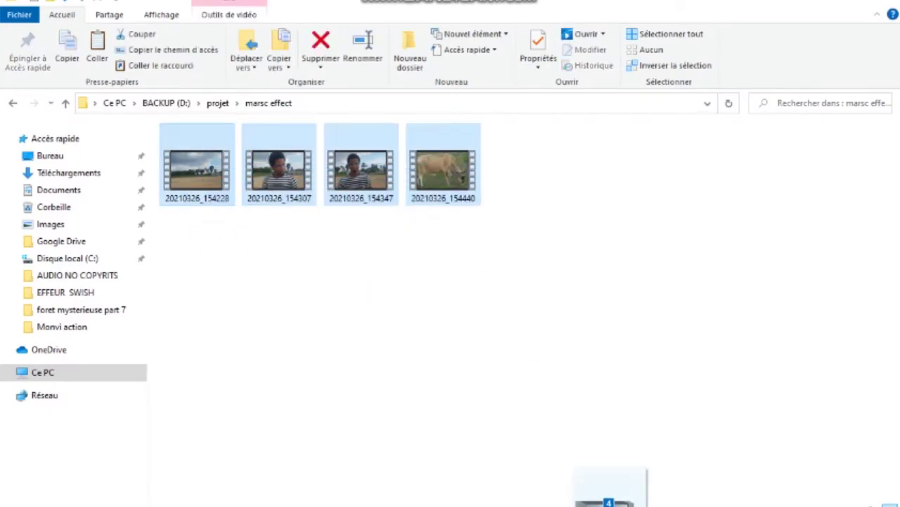
drag(410, 399, 403, 398)
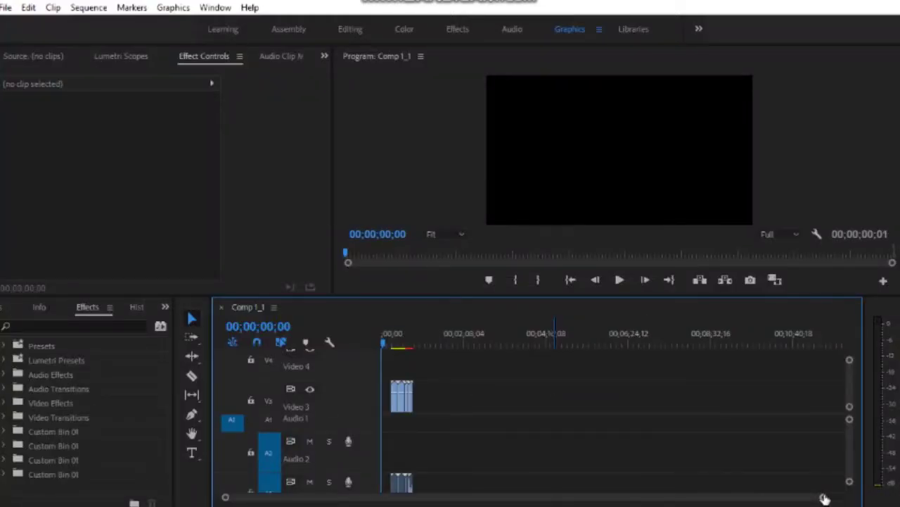
Step: Move the first clip to the sequence start and place the empty-field clip on Video 4 after the portrait clip
drag(822, 496, 732, 486)
mouse_move(524, 397)
mouse_down()
mouse_move(408, 398)
mouse_move(415, 366)
mouse_up()
click(391, 344)
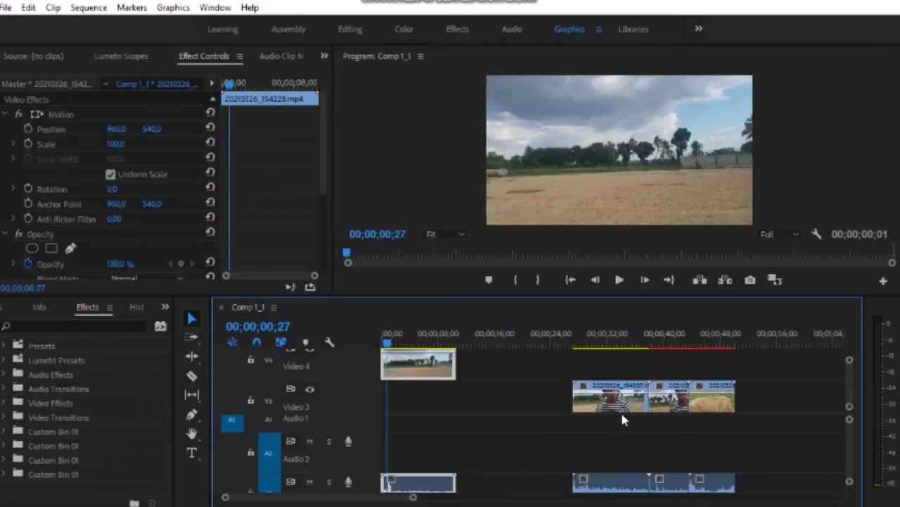
mouse_move(609, 397)
mouse_down()
mouse_move(432, 407)
mouse_move(419, 397)
mouse_up()
drag(398, 361, 473, 362)
click(386, 344)
key(space)
key(space)
Step: Delete the Best Sword Sounds audio clip from the timeline
scroll(849, 437, up, 3)
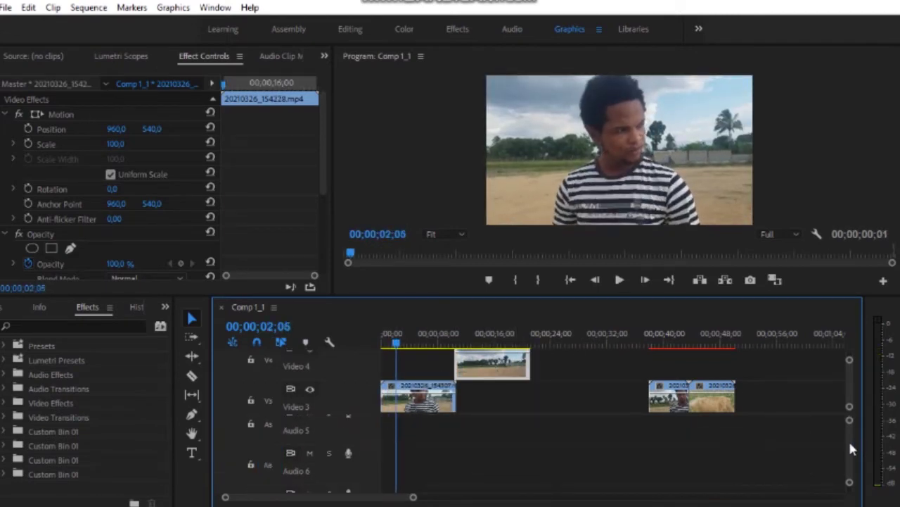
click(850, 440)
scroll(850, 441, down, 5)
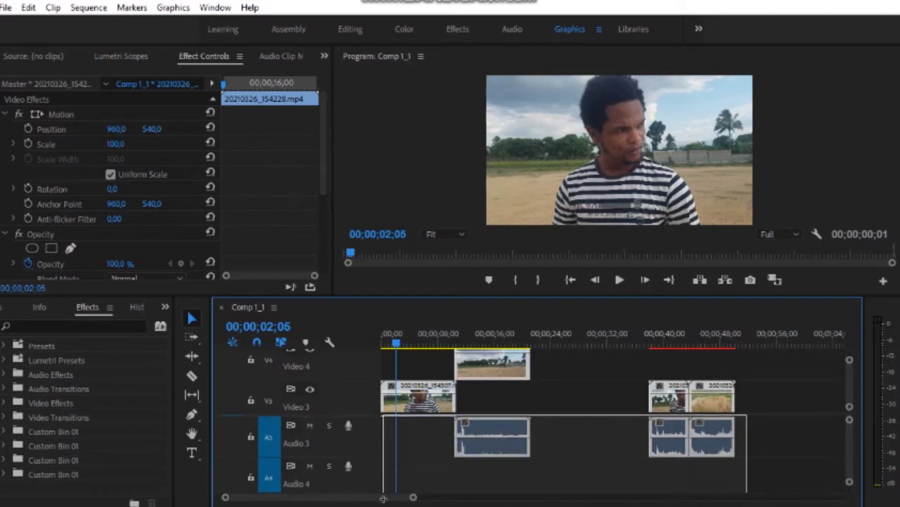
scroll(846, 441, down, 3)
scroll(850, 445, down, 2)
scroll(849, 443, down, 2)
scroll(849, 452, down, 2)
scroll(850, 456, up, 4)
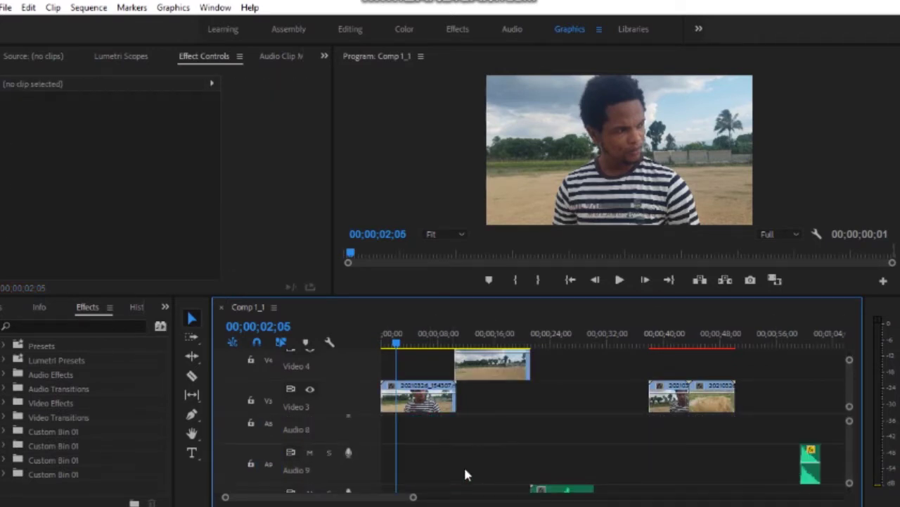
click(562, 490)
key(Delete)
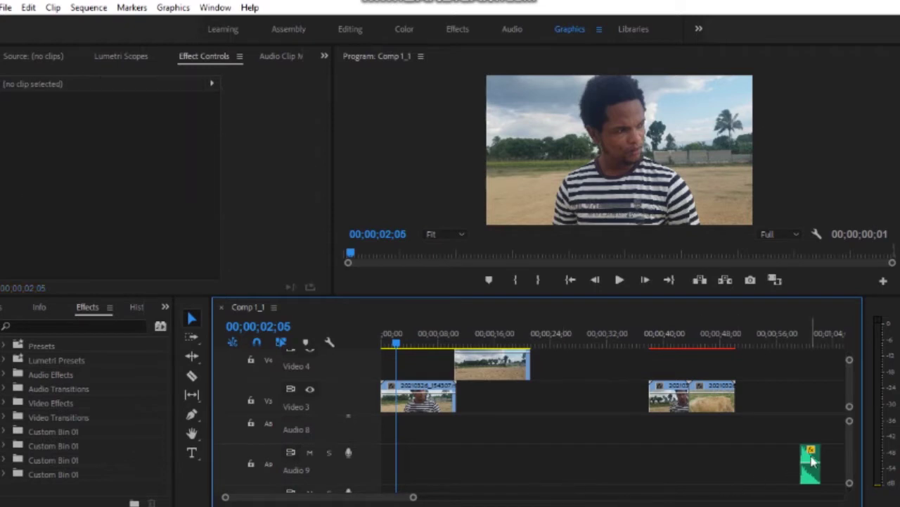
Step: Play the sequence from the start and stop where the person begins walking
key(Home)
click(619, 280)
click(619, 280)
Step: Trim the Video 3 clip's head to the playhead and align both V3 and V4 clips at 00;00
drag(383, 396, 401, 398)
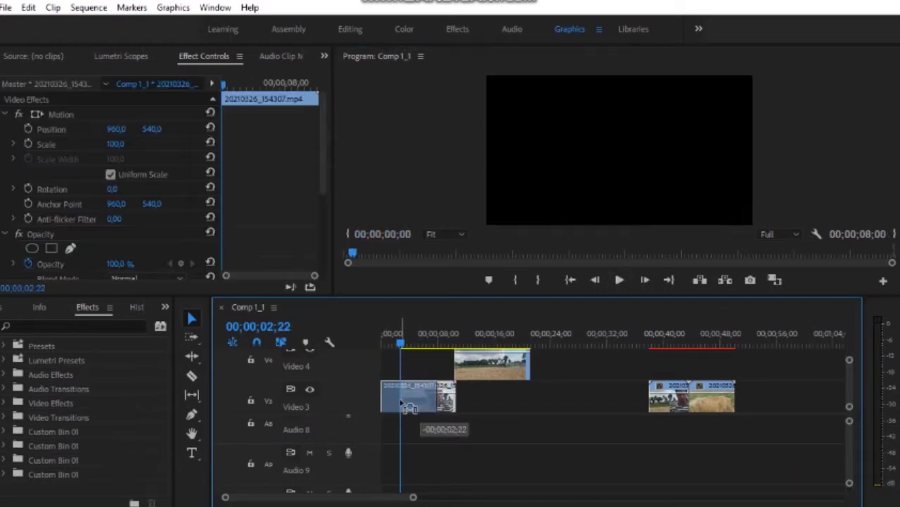
mouse_move(457, 366)
mouse_down()
mouse_move(384, 341)
mouse_move(411, 341)
mouse_move(407, 366)
mouse_up()
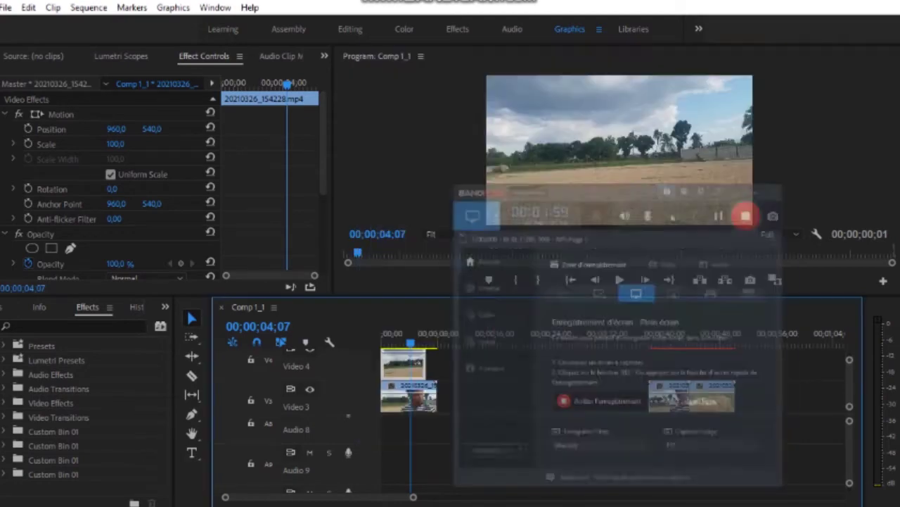
click(386, 342)
drag(389, 343, 385, 342)
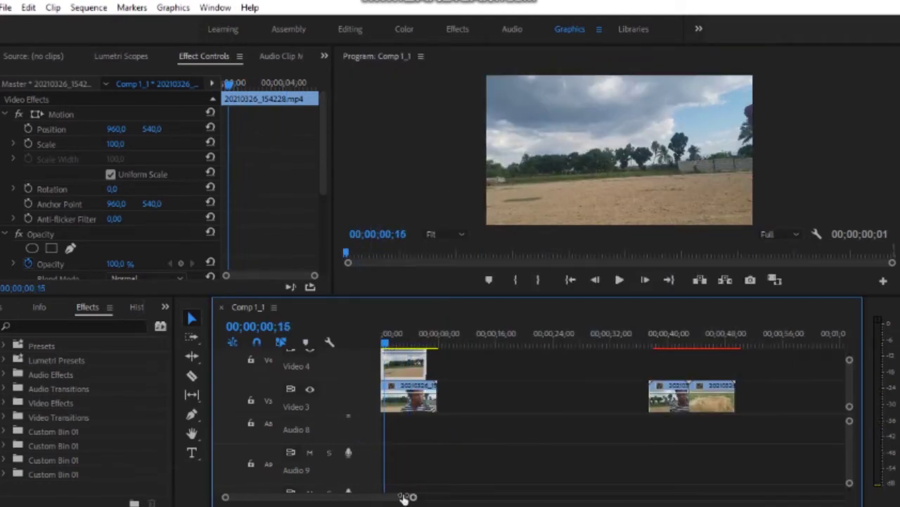
key(=)
click(385, 334)
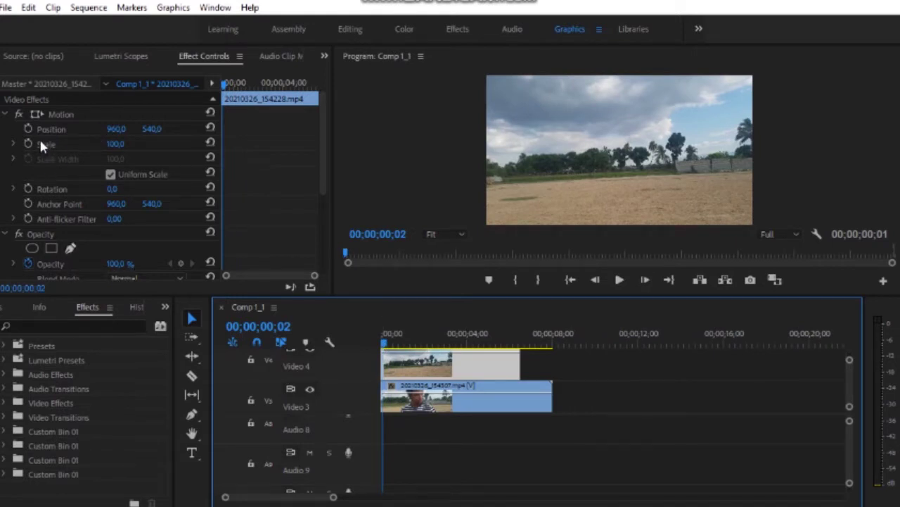
Step: Add a freeform pen mask to the empty-field clip's Opacity and scrub to where the person appears
mouse_move(323, 160)
mouse_down()
mouse_move(345, 245)
mouse_move(345, 186)
mouse_up()
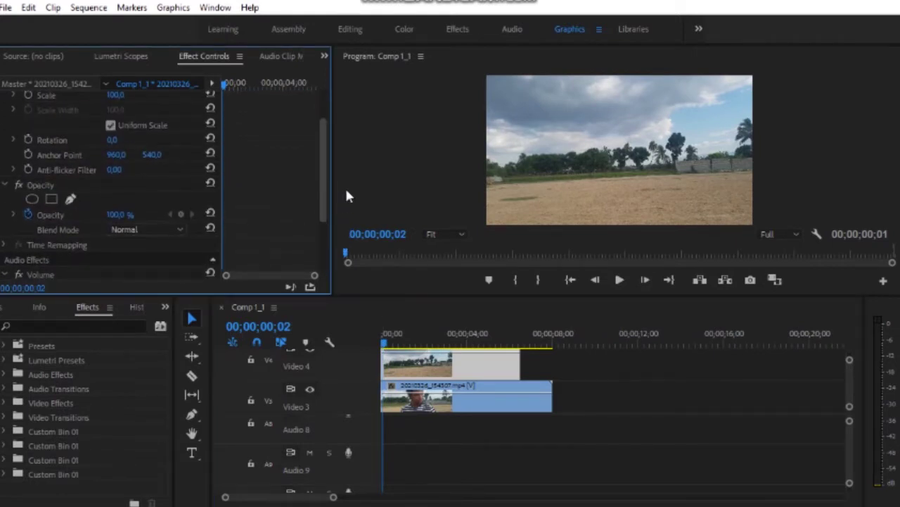
click(70, 198)
click(388, 344)
drag(394, 347, 404, 344)
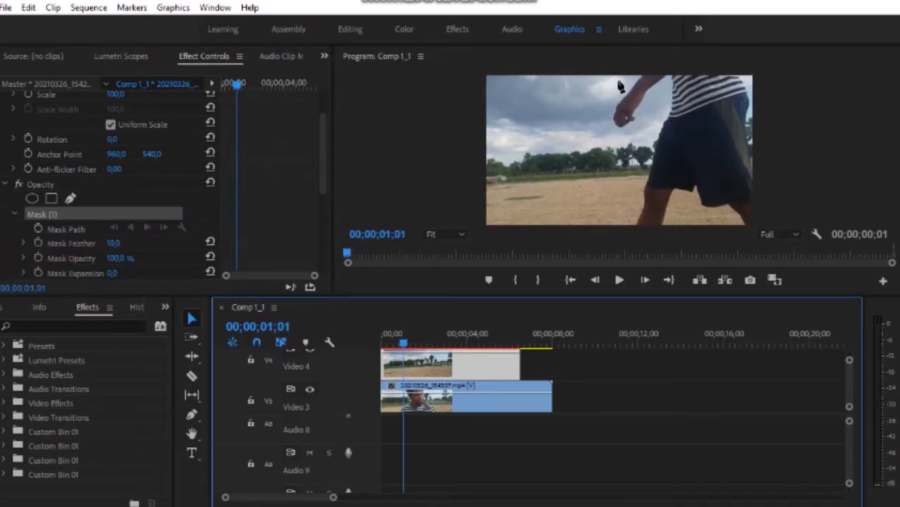
Step: Draw a closed mask over the right part of the frame and drag its points left to widen it
click(745, 83)
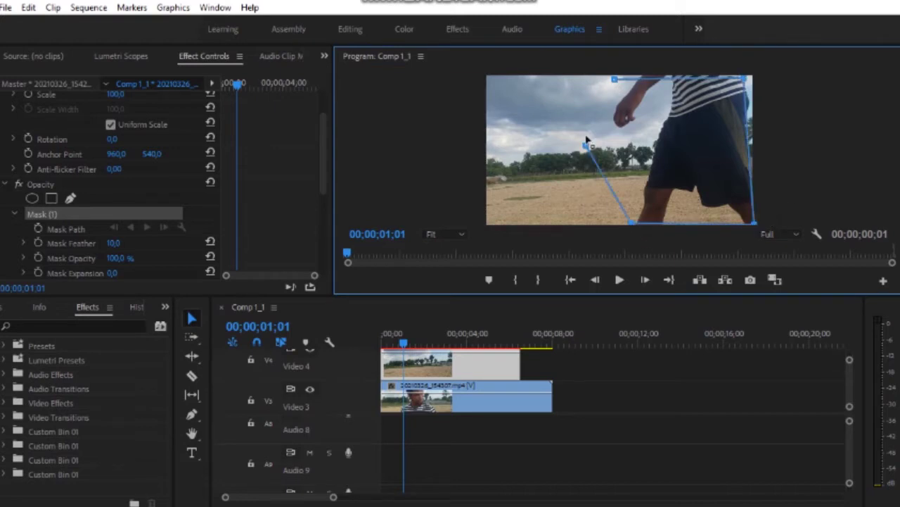
click(614, 78)
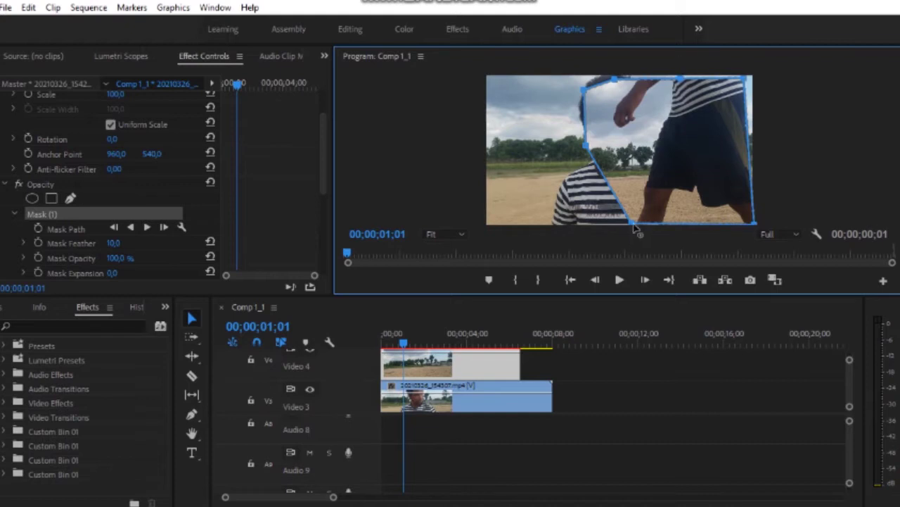
drag(634, 225, 475, 221)
drag(588, 149, 471, 137)
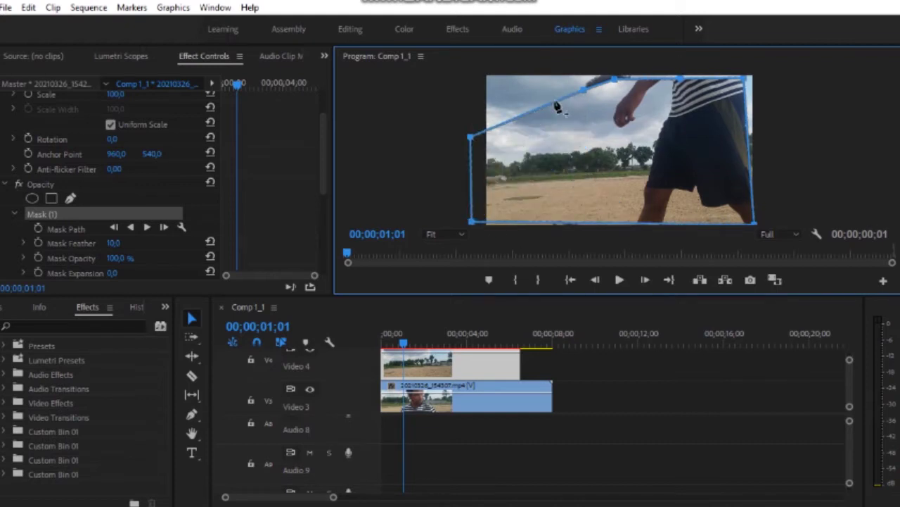
drag(584, 89, 473, 76)
Step: Try the Program monitor at 50% magnification, then return it to Fit and rebalance the panels
click(440, 234)
click(446, 301)
drag(528, 294, 528, 420)
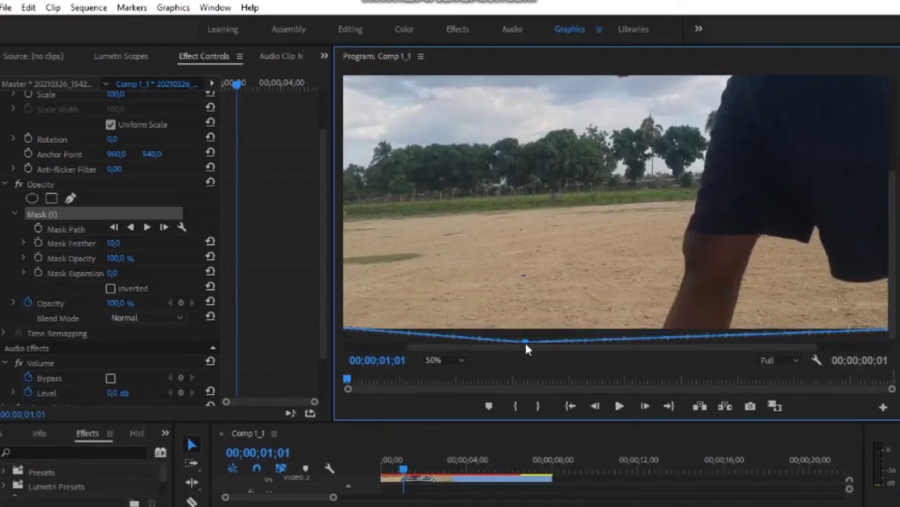
drag(466, 350, 372, 339)
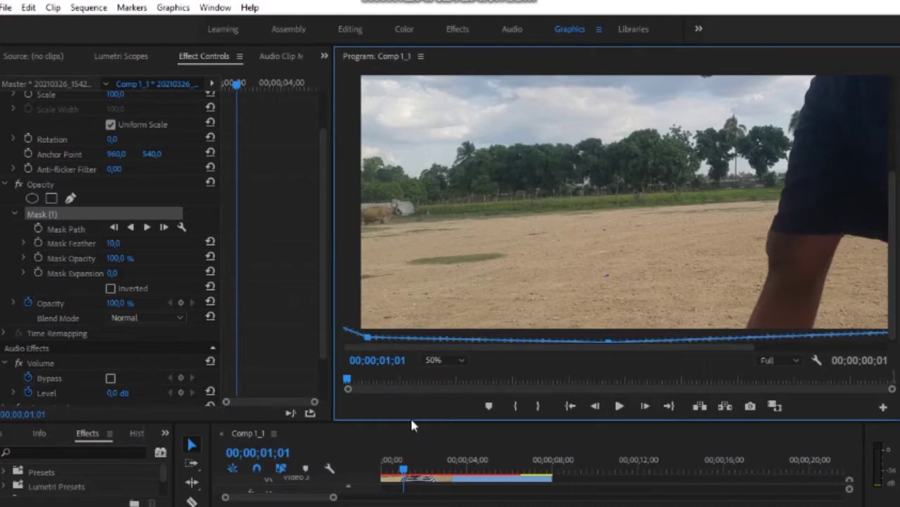
drag(892, 191, 885, 83)
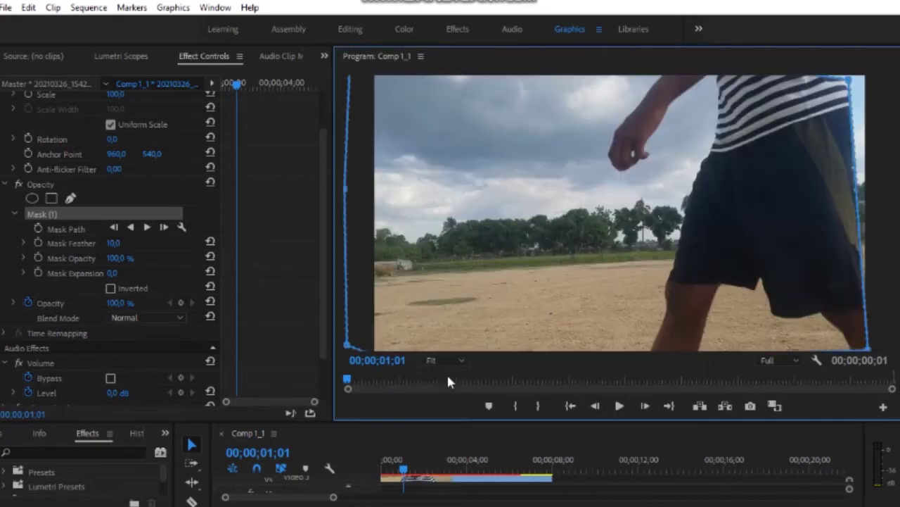
click(436, 359)
click(436, 396)
drag(514, 421, 513, 324)
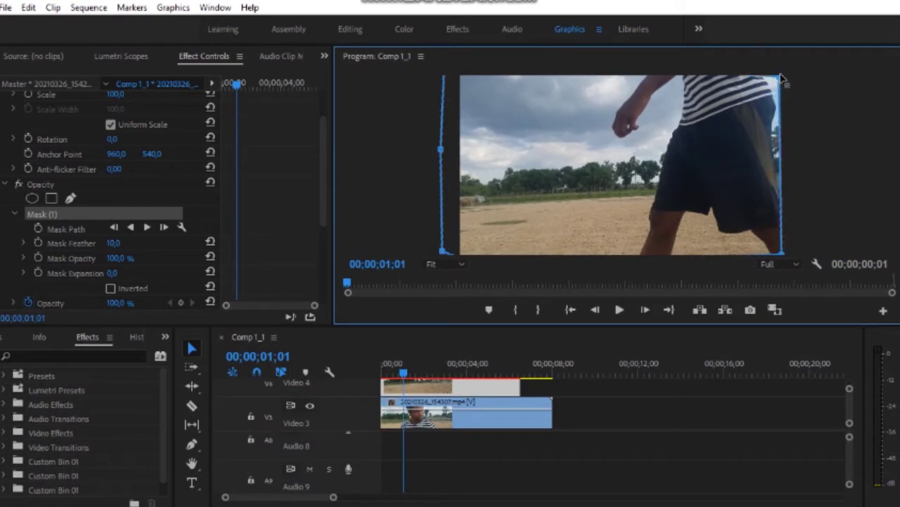
Step: At 00;00;01;00, turn on Mask Path keyframing and show the mask outline for editing
click(402, 375)
click(405, 378)
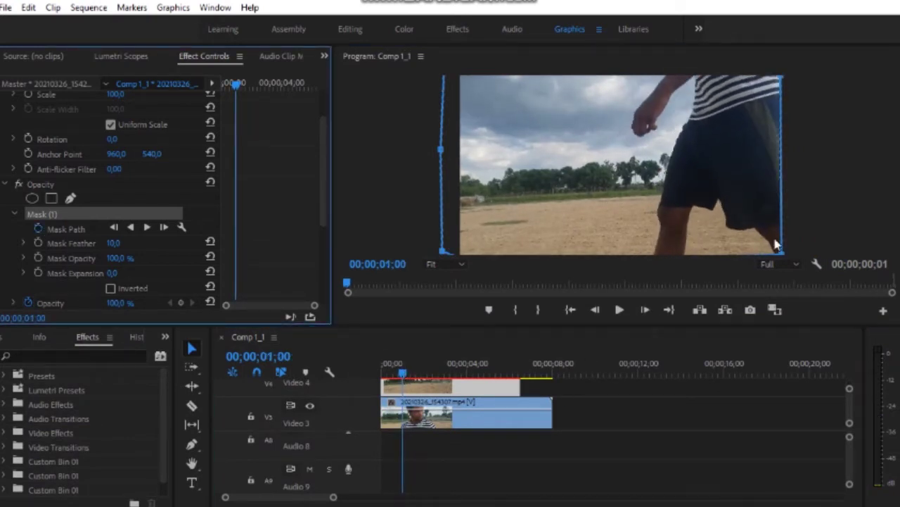
click(38, 228)
click(34, 217)
Step: At 00;00;01;01, bend the mask's right edge and top-right point in along the person
drag(401, 376, 403, 377)
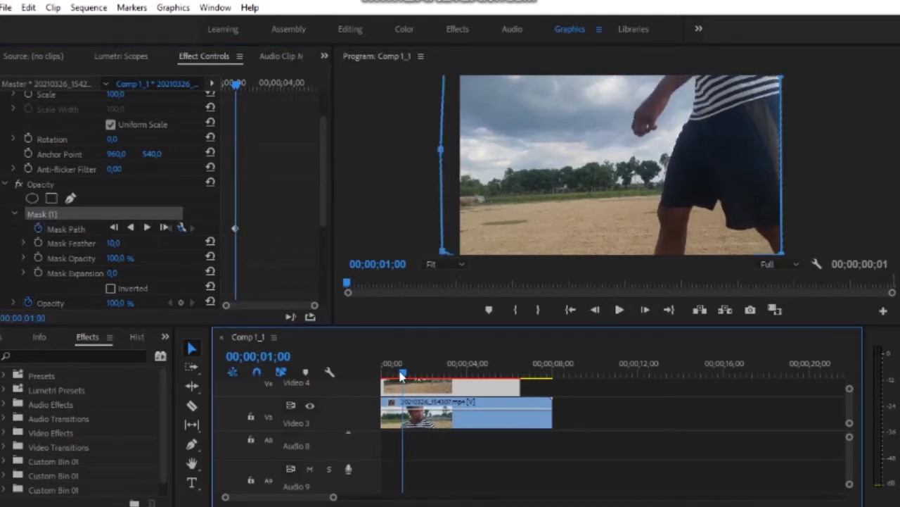
drag(778, 134, 771, 145)
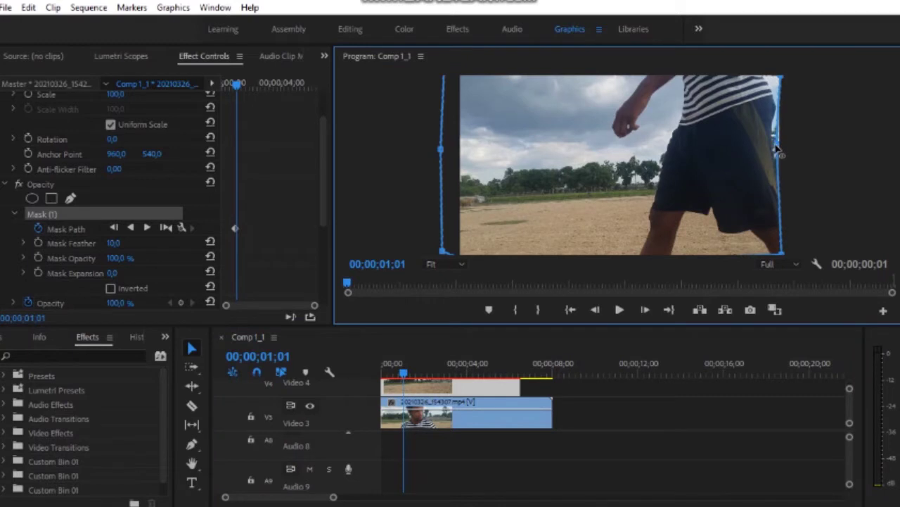
drag(779, 77, 774, 81)
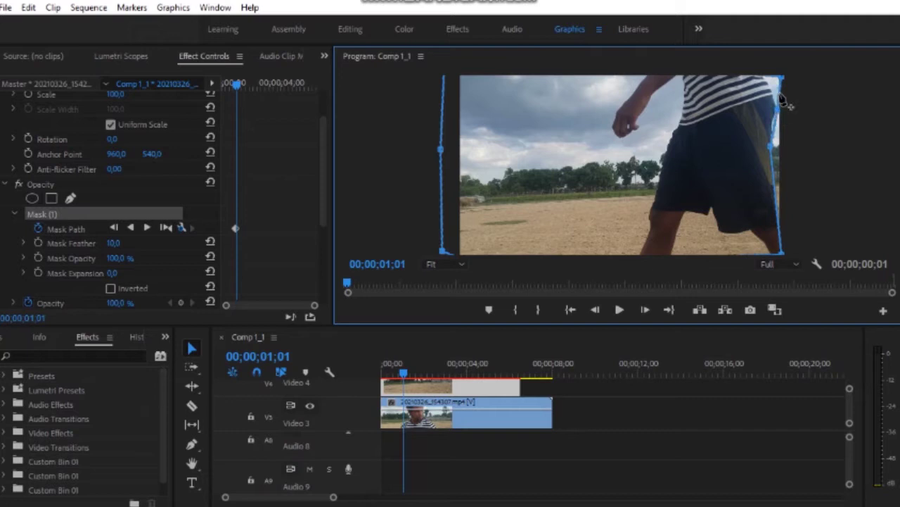
click(645, 310)
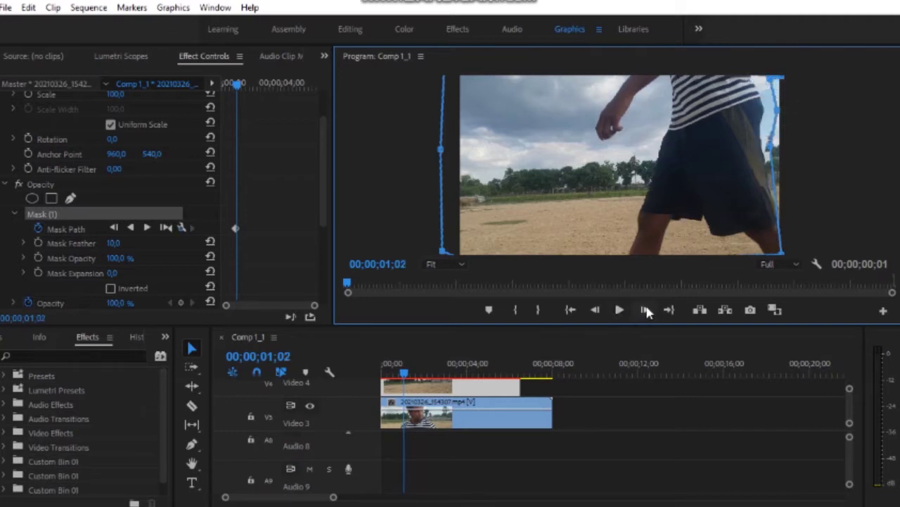
Step: At 01;02, magnify the preview to 50% and pull the mask's upper-right points in to the shirt
drag(772, 148, 767, 150)
key(ctrl+z)
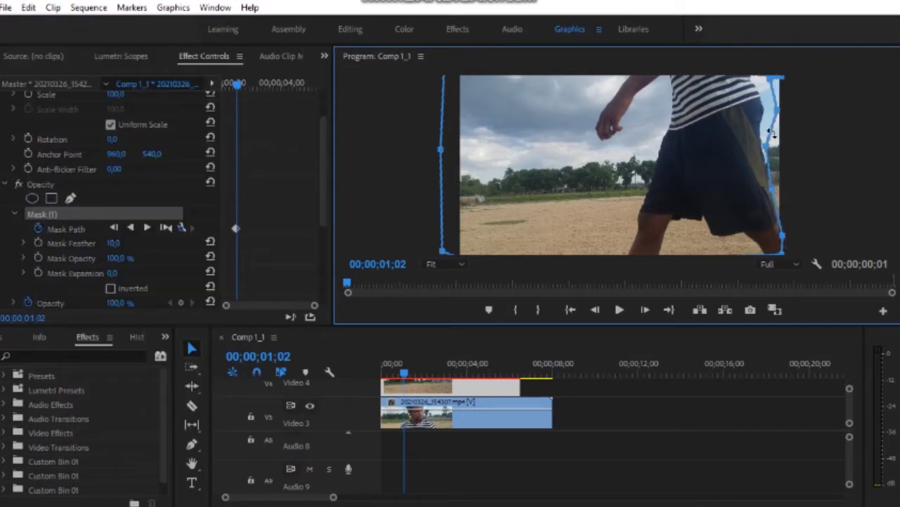
drag(772, 113, 765, 114)
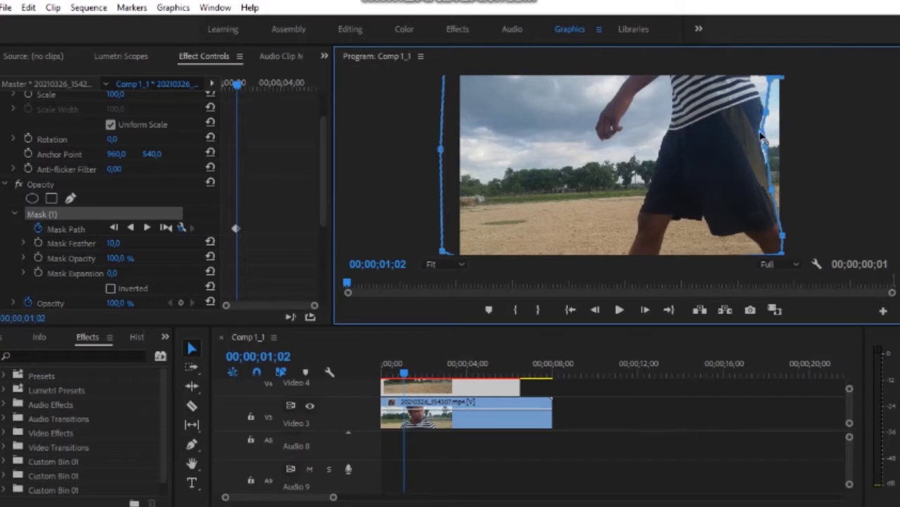
click(592, 504)
click(627, 266)
click(445, 264)
click(446, 316)
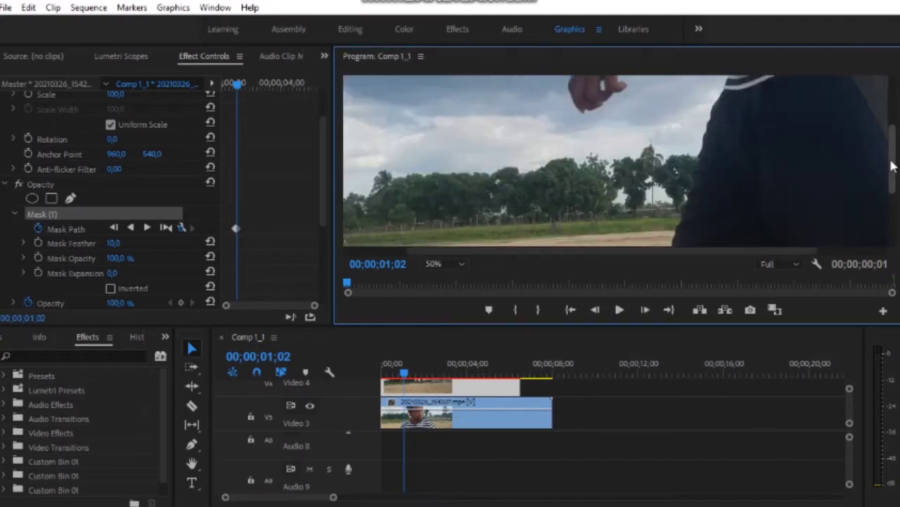
drag(763, 204, 686, 202)
drag(853, 104, 811, 101)
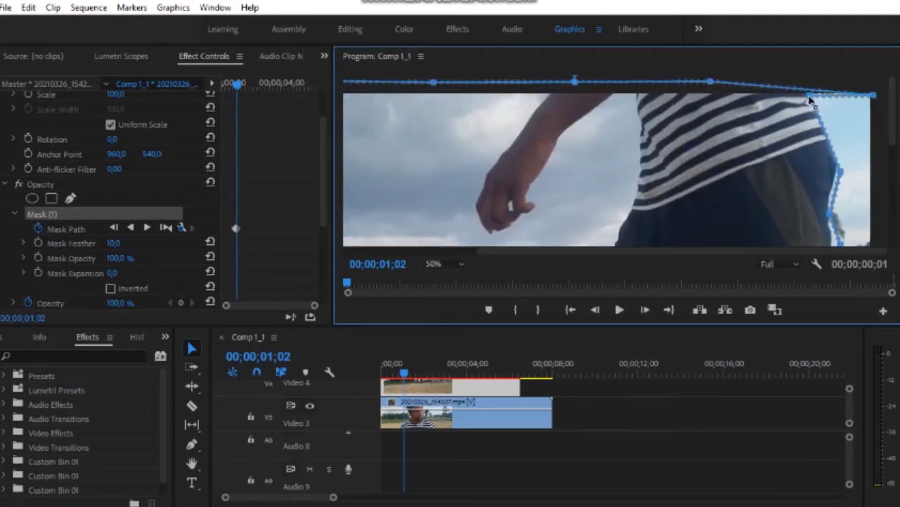
scroll(837, 204, down, 1)
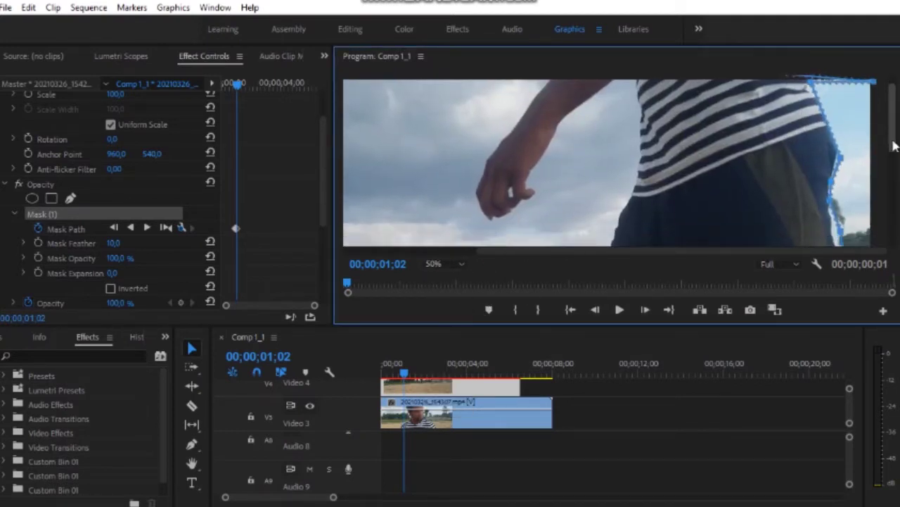
scroll(837, 204, down, 2)
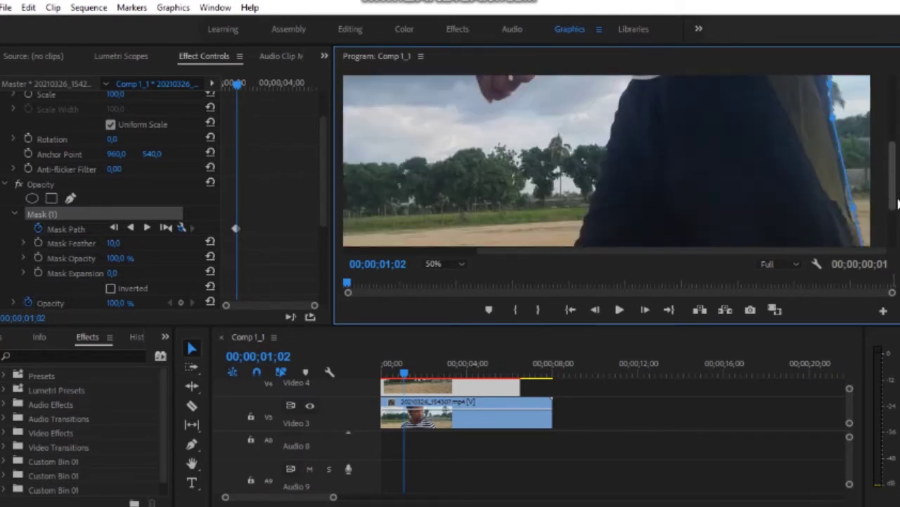
Step: At 01;03, move the upper and lower mask points left to trace the shirt and side
click(644, 310)
scroll(892, 122, up, 2)
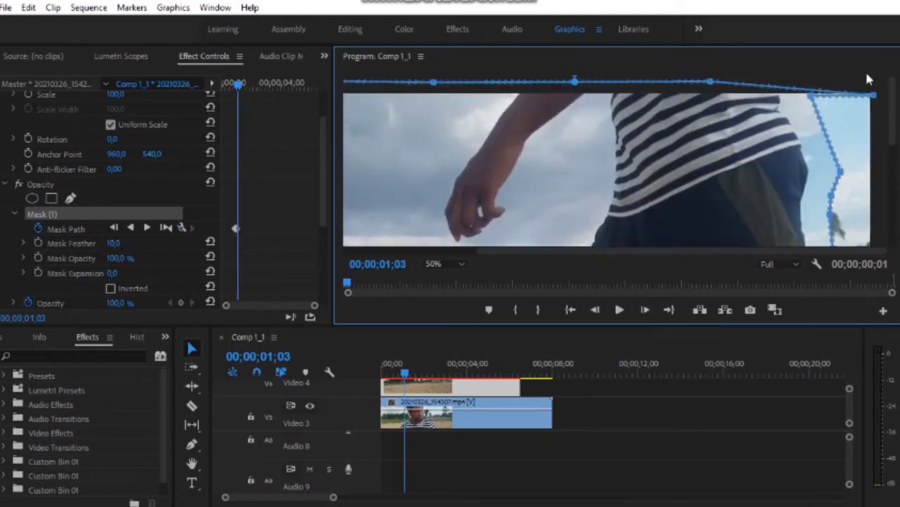
drag(809, 95, 782, 92)
drag(840, 172, 803, 138)
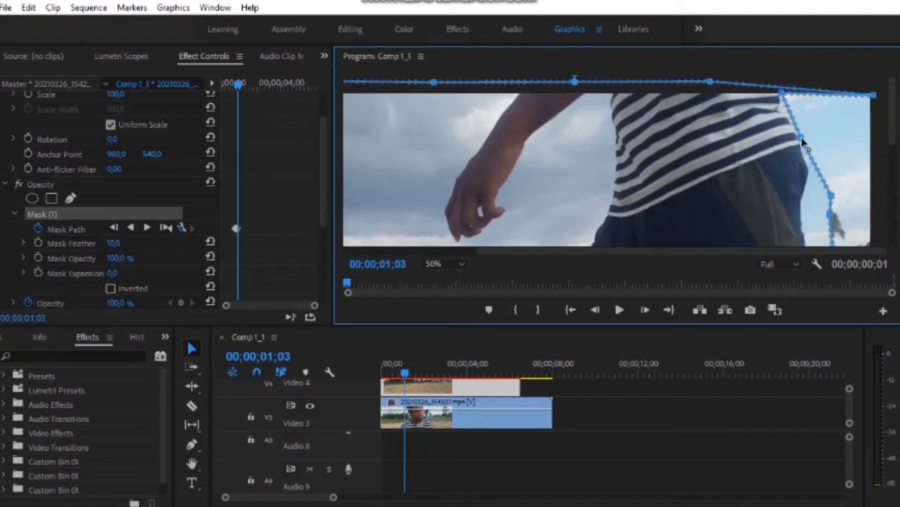
drag(831, 196, 817, 187)
drag(830, 216, 804, 210)
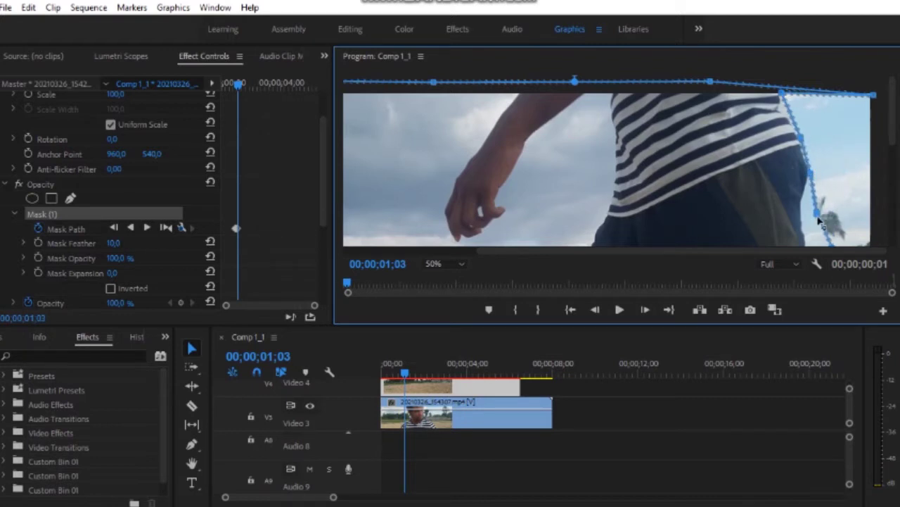
scroll(893, 130, down, 2)
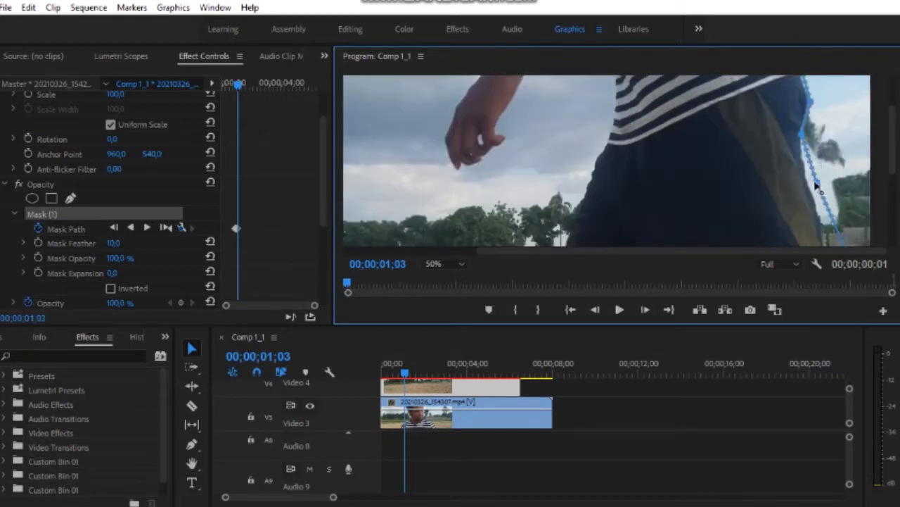
scroll(891, 166, down, 2)
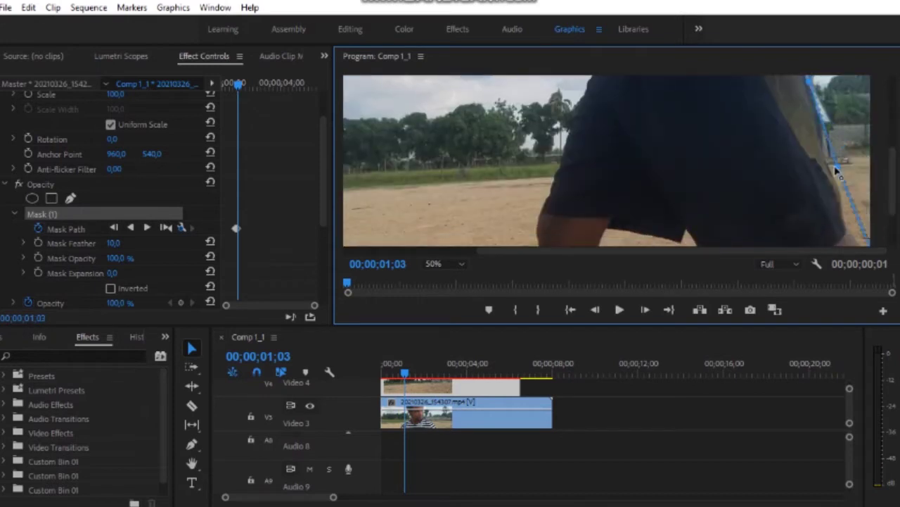
scroll(890, 185, down, 1)
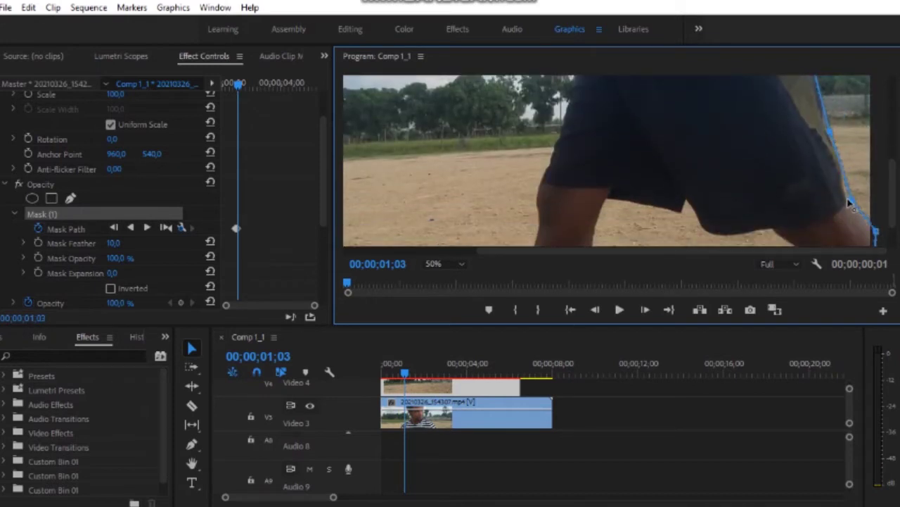
scroll(889, 204, up, 5)
Step: At 01;04, move the mask points onto the body edge and tighten them along the leg
click(645, 310)
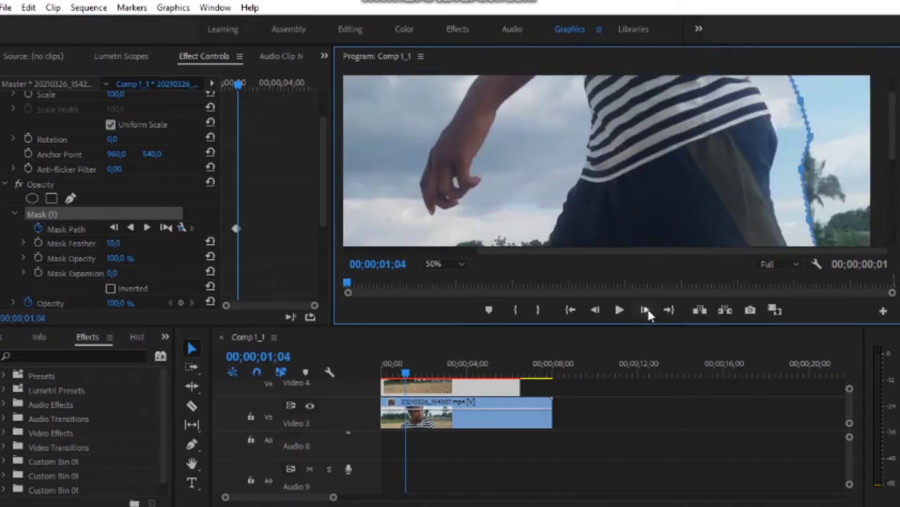
drag(804, 173, 774, 177)
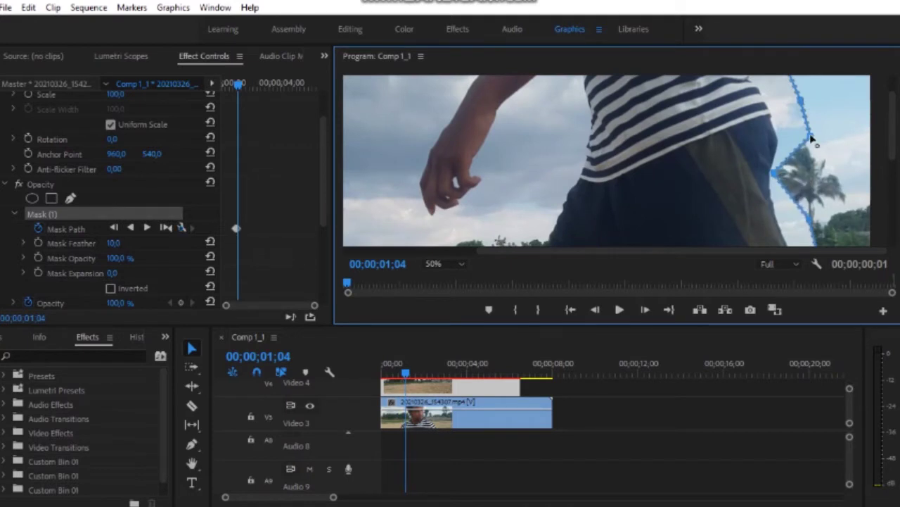
drag(811, 137, 779, 132)
mouse_move(801, 102)
mouse_down()
mouse_move(774, 114)
mouse_move(760, 82)
mouse_up()
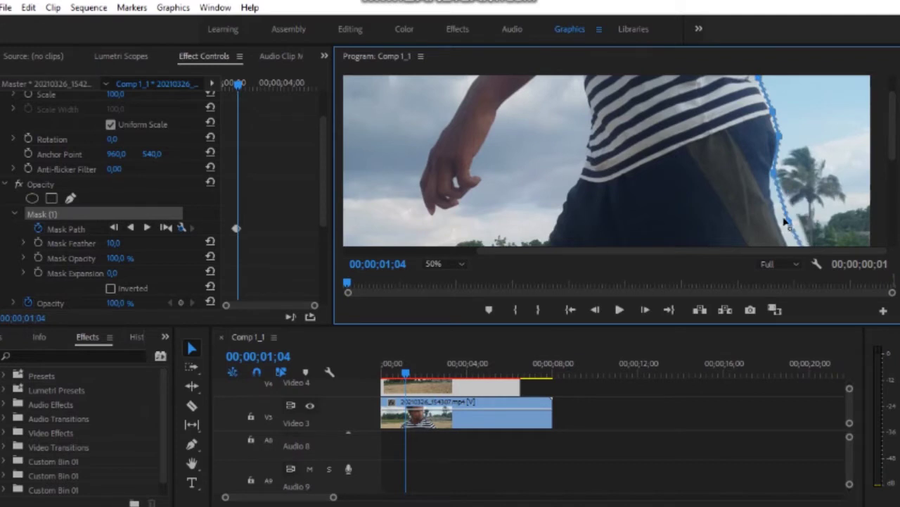
drag(896, 137, 896, 186)
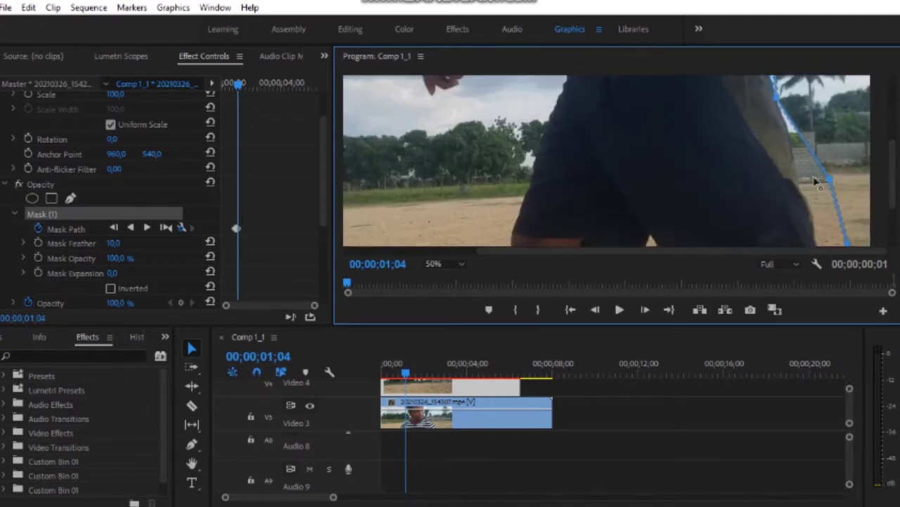
drag(820, 180, 797, 169)
mouse_move(895, 199)
mouse_down()
mouse_move(895, 215)
mouse_move(822, 197)
mouse_up()
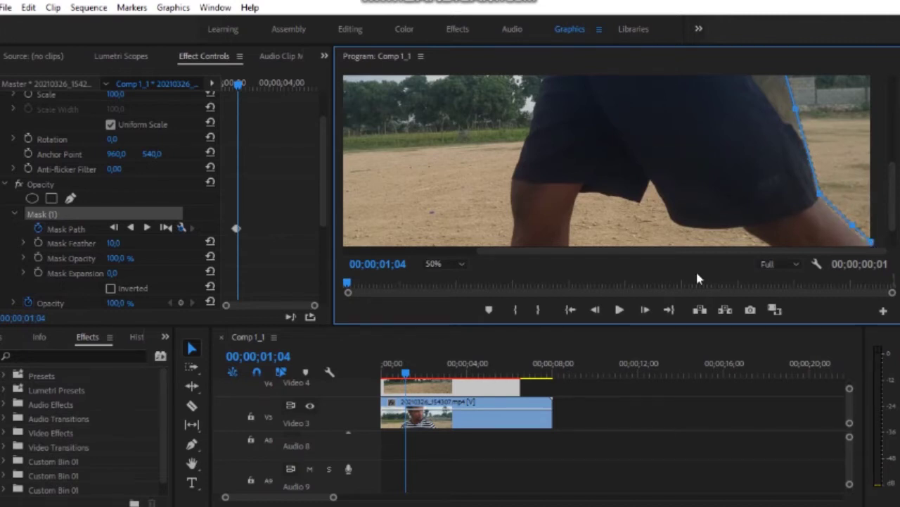
Step: At 01;05, pull the mask points in along the leg, shorts and diagonal shirt edge
click(644, 310)
drag(822, 196, 782, 206)
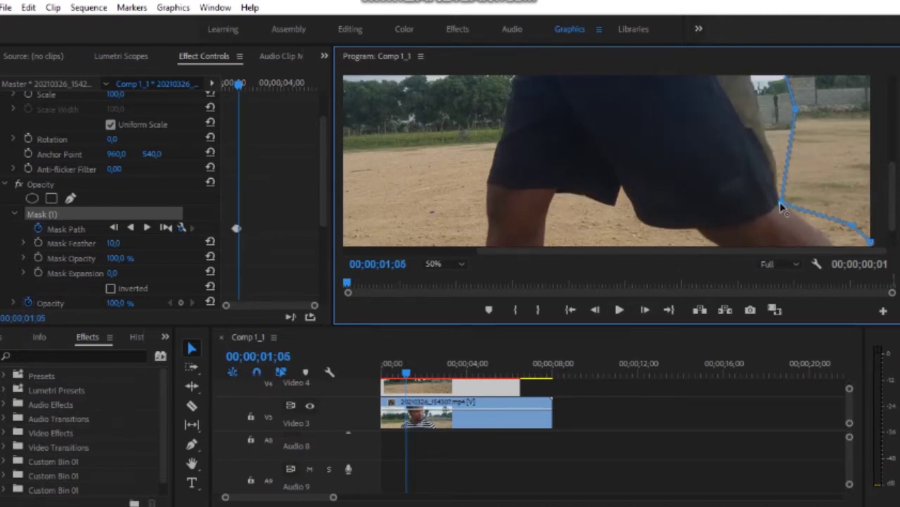
mouse_move(895, 211)
mouse_down()
mouse_move(895, 224)
mouse_move(864, 237)
mouse_up()
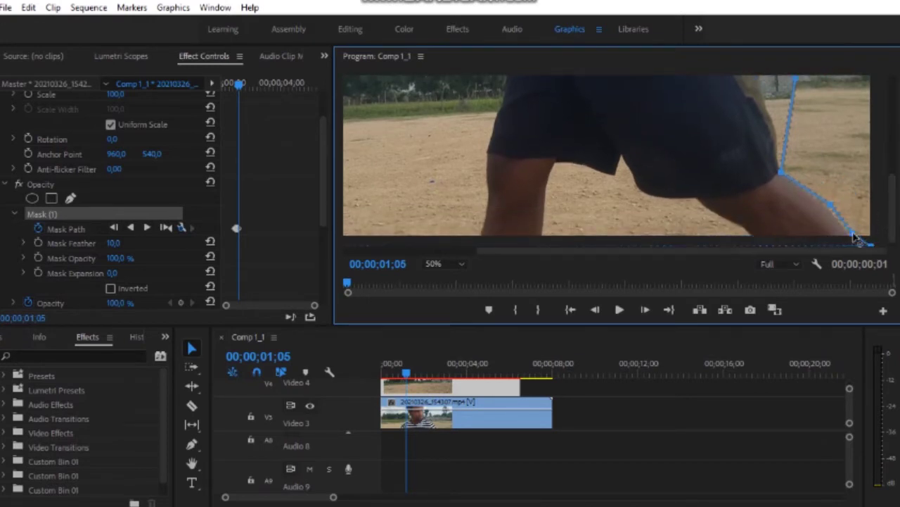
scroll(814, 172, up, 2)
mouse_move(787, 133)
mouse_down()
mouse_move(778, 170)
mouse_move(763, 130)
mouse_up()
scroll(891, 196, up, 5)
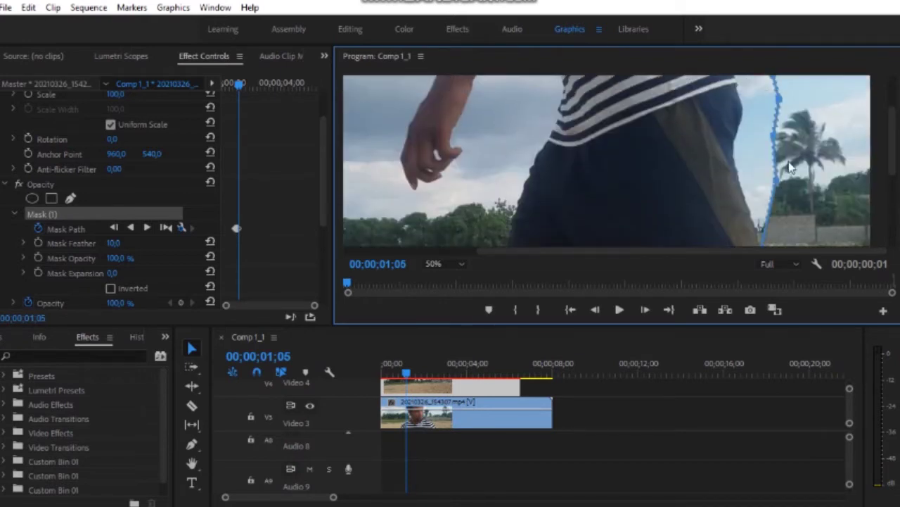
drag(777, 141, 741, 167)
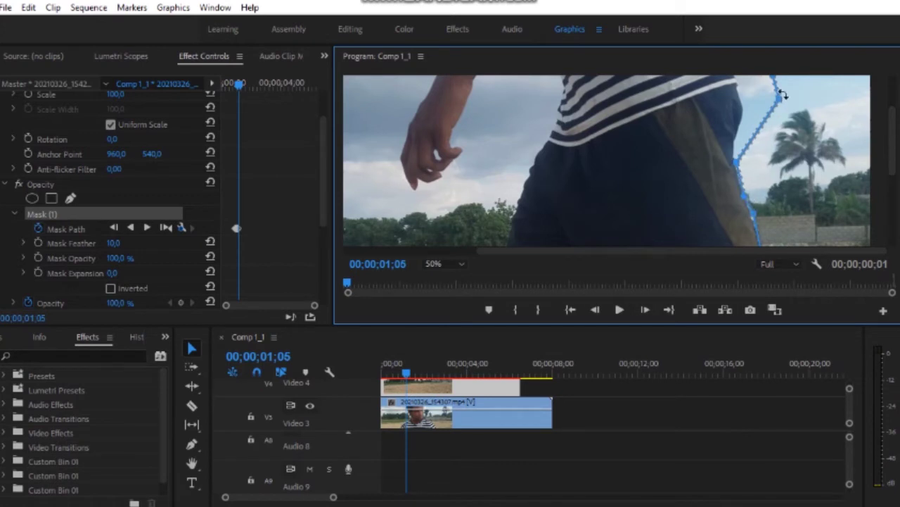
drag(737, 145, 739, 146)
scroll(885, 161, up, 3)
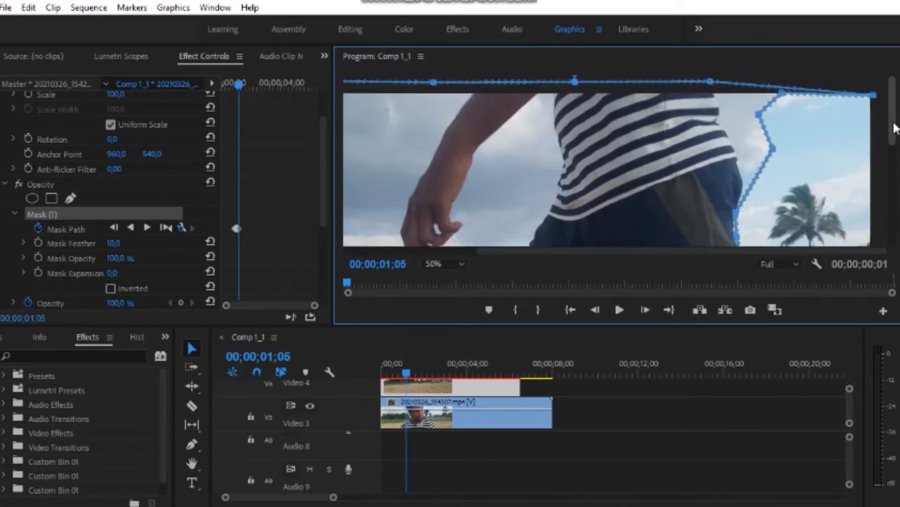
drag(748, 134, 738, 162)
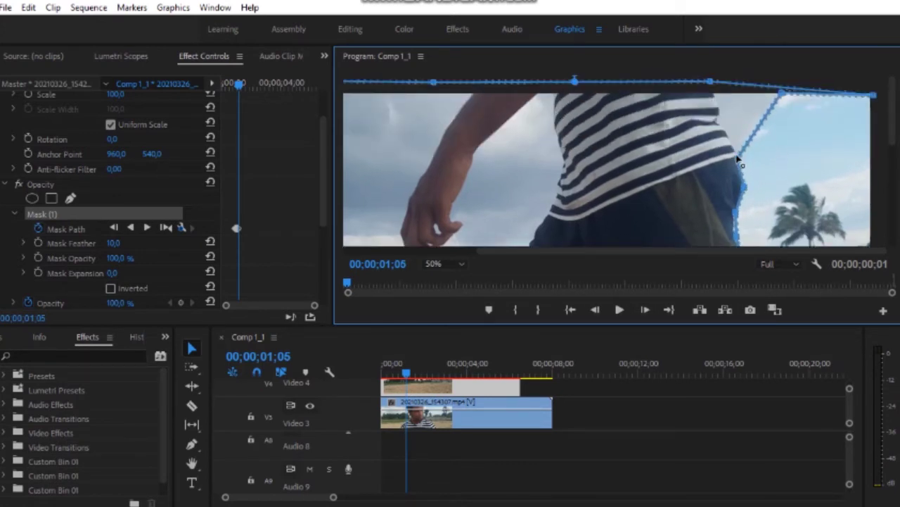
scroll(739, 175, down, 3)
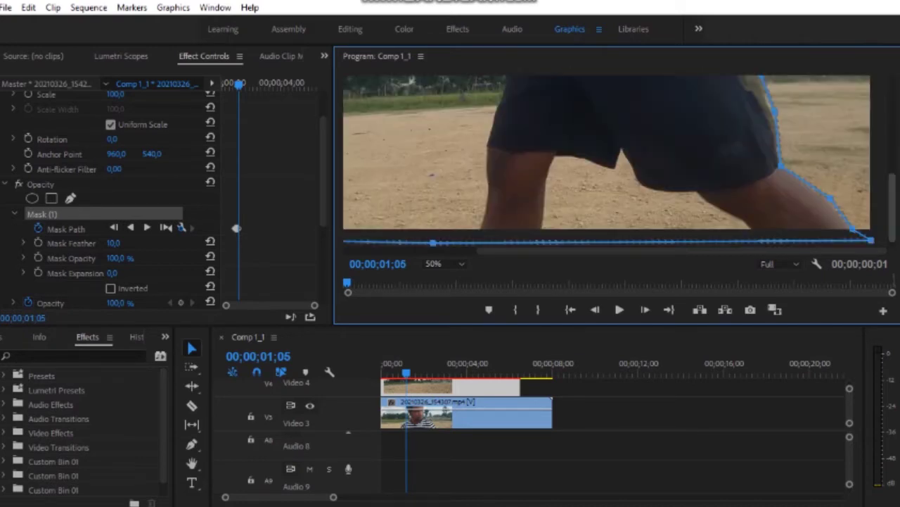
key(Right)
Step: At 01;06, shift the mask's right edge and bottom-right point to the new body position
scroll(766, 116, up, 3)
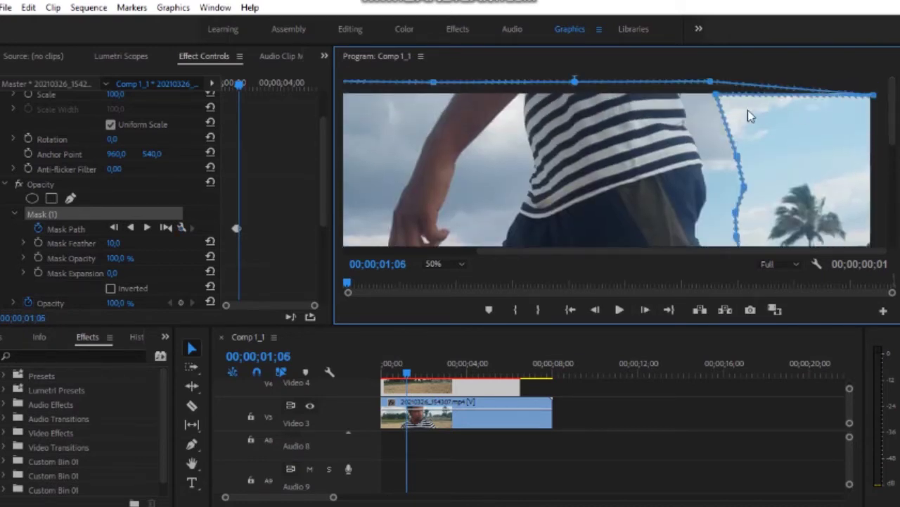
drag(716, 97, 681, 93)
drag(737, 158, 700, 146)
mouse_move(742, 186)
mouse_down()
mouse_move(714, 186)
mouse_move(711, 204)
mouse_up()
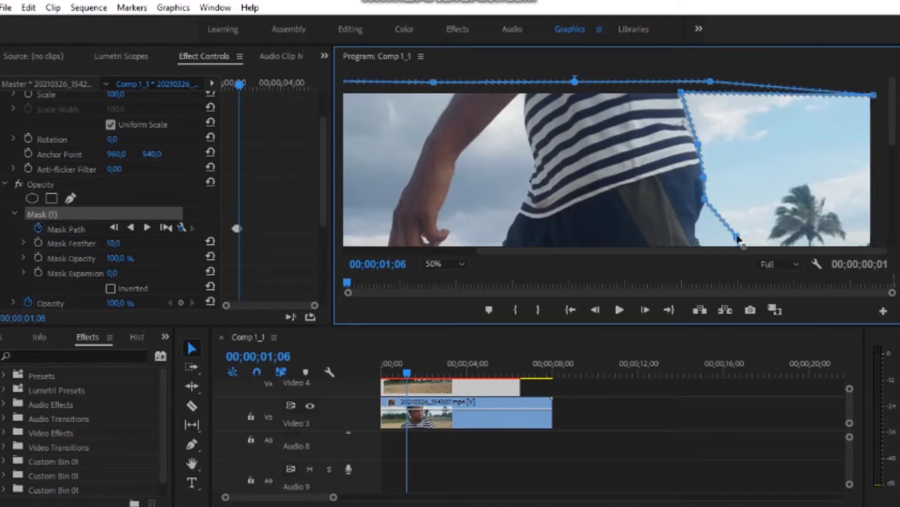
drag(738, 238, 700, 226)
drag(897, 123, 846, 174)
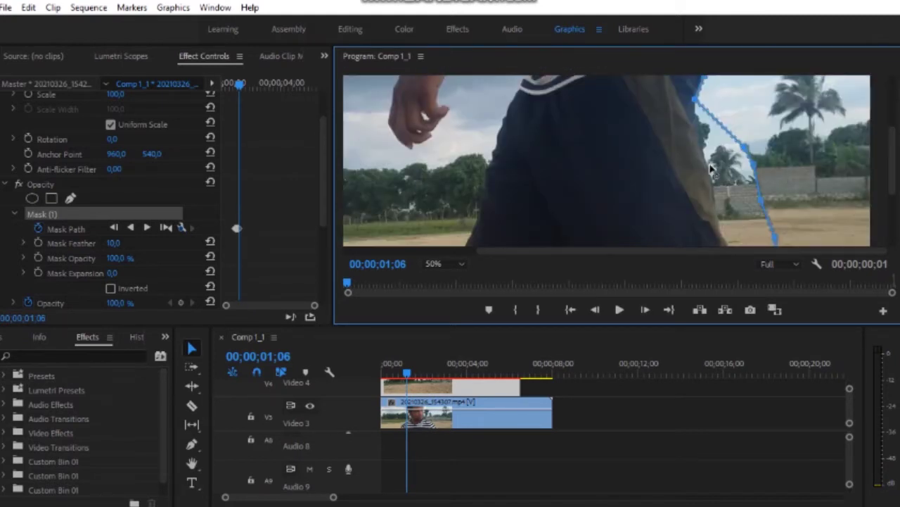
drag(710, 168, 706, 161)
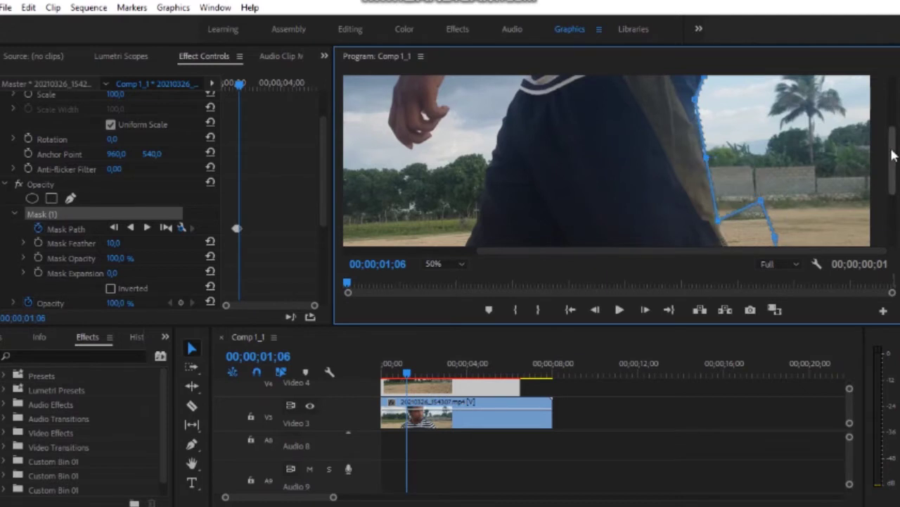
Step: Fit the mask points to the shorts and leg edge down to the frame bottom
drag(894, 148, 893, 207)
mouse_move(761, 90)
mouse_down()
mouse_move(731, 143)
mouse_move(732, 163)
mouse_up()
drag(783, 181, 739, 189)
scroll(814, 235, down, 1)
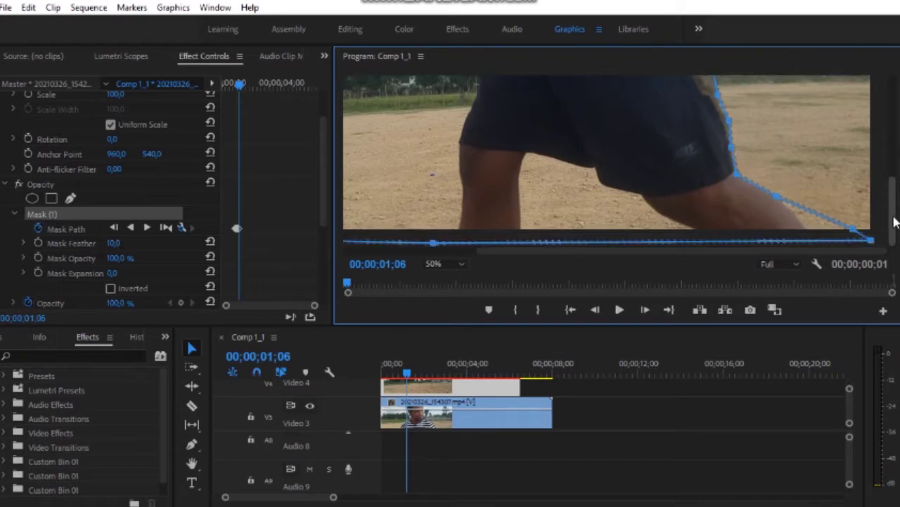
drag(865, 237, 809, 227)
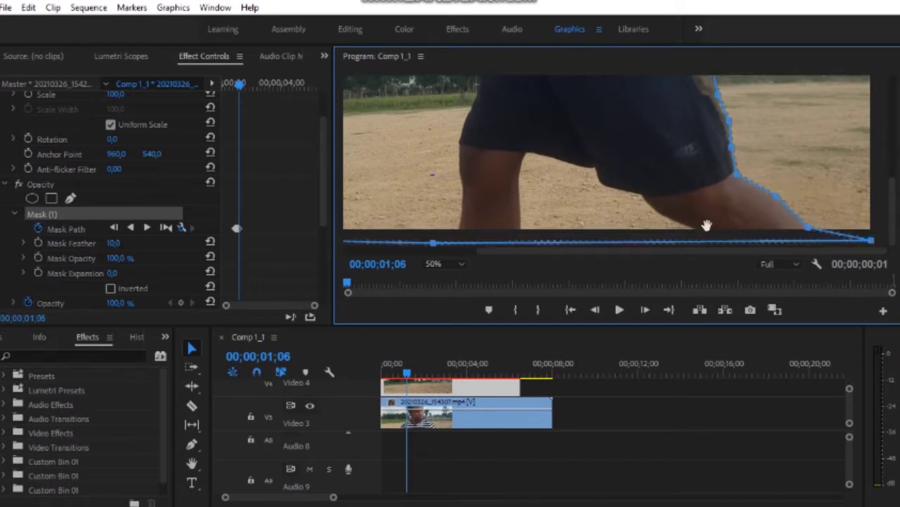
drag(871, 242, 785, 251)
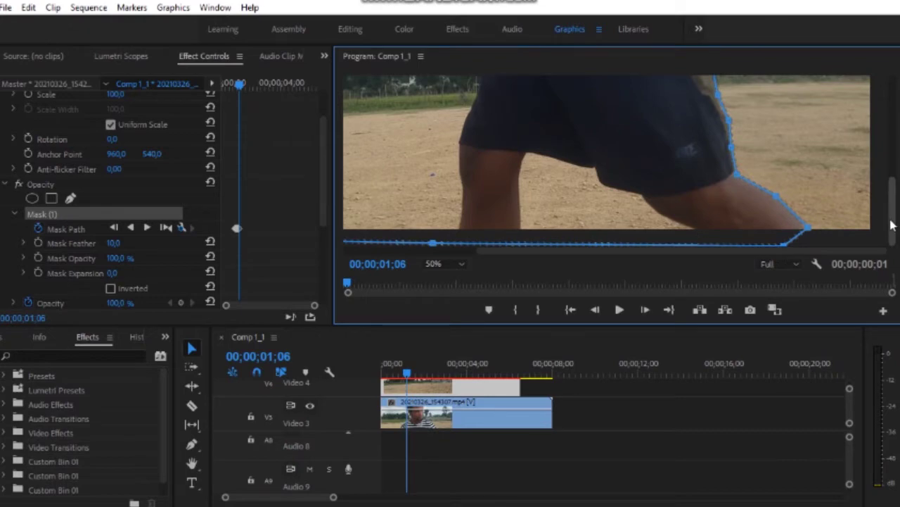
drag(891, 225, 891, 105)
click(646, 310)
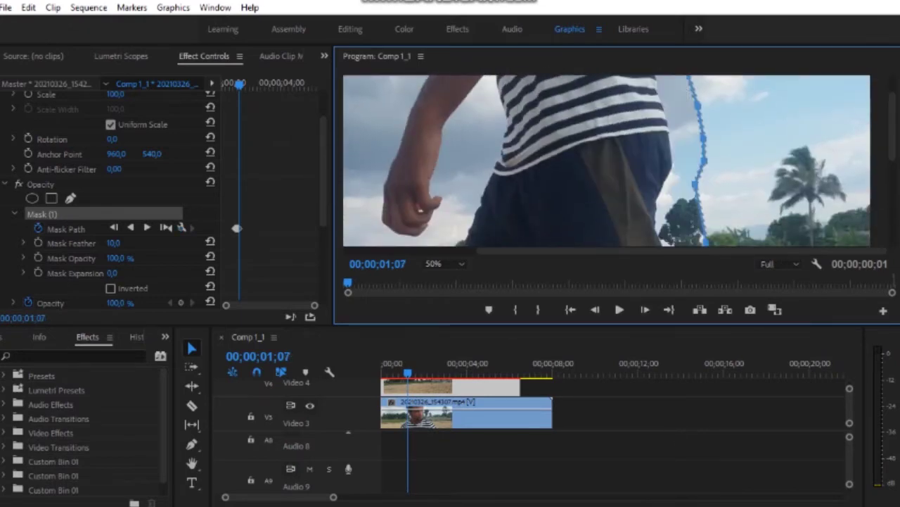
Step: At 01;07, pull the mask points in beside the hip and move the top corners toward the shirt
key(alt+Tab)
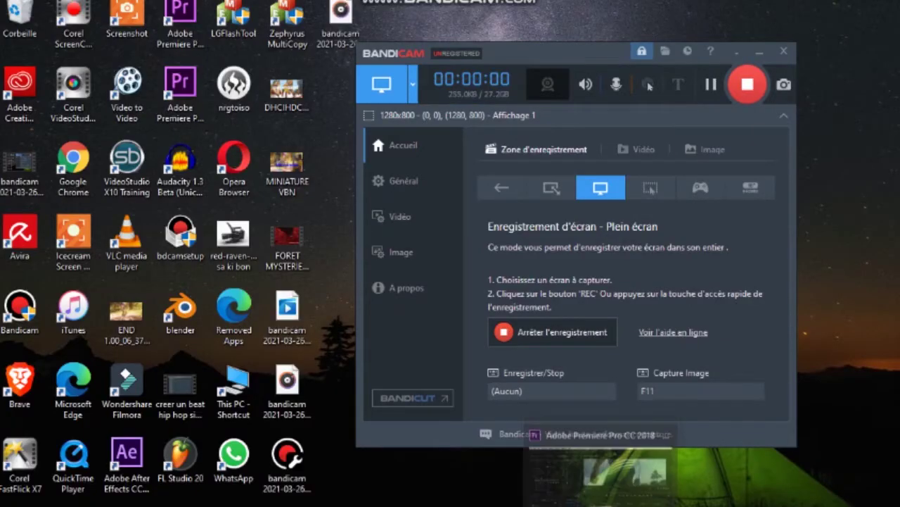
click(626, 424)
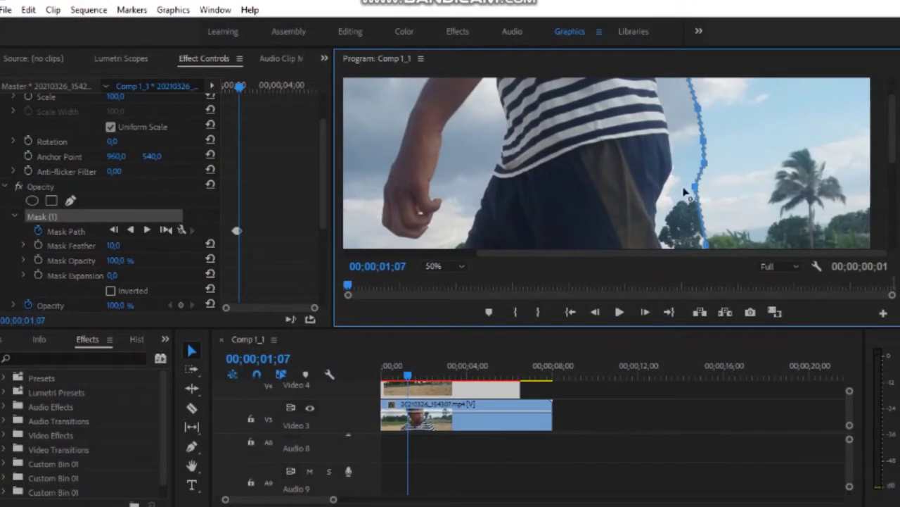
drag(684, 189, 666, 186)
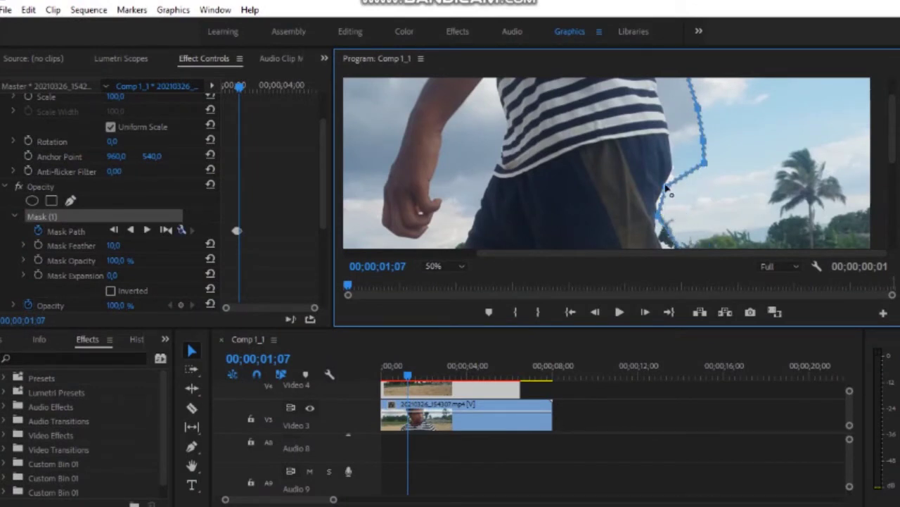
drag(664, 187, 658, 201)
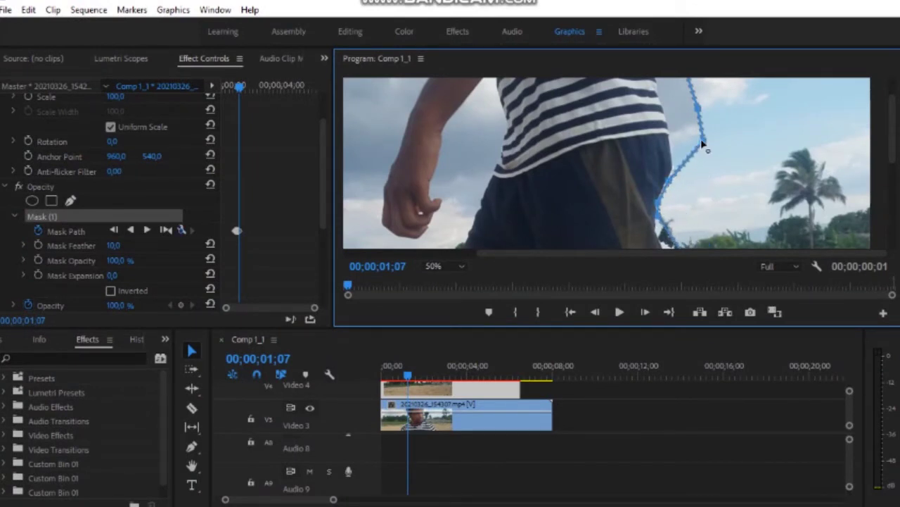
drag(705, 165, 675, 163)
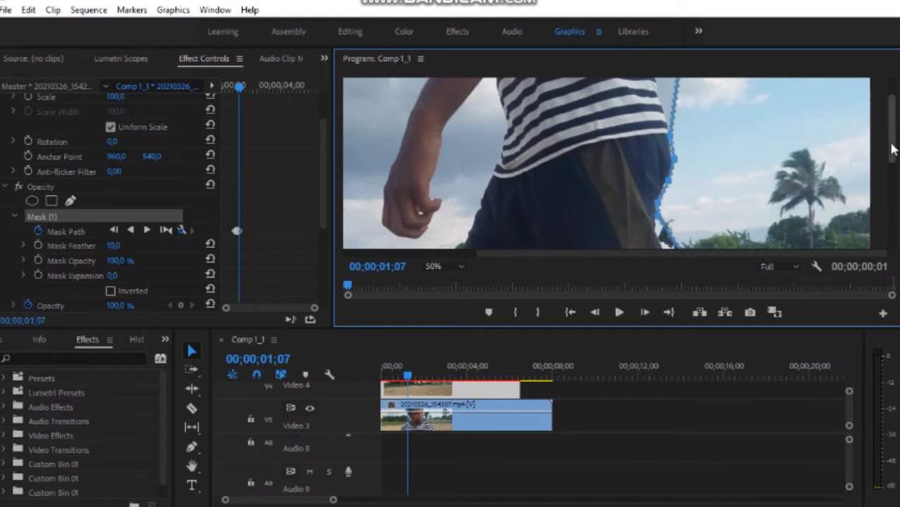
scroll(806, 128, up, 2)
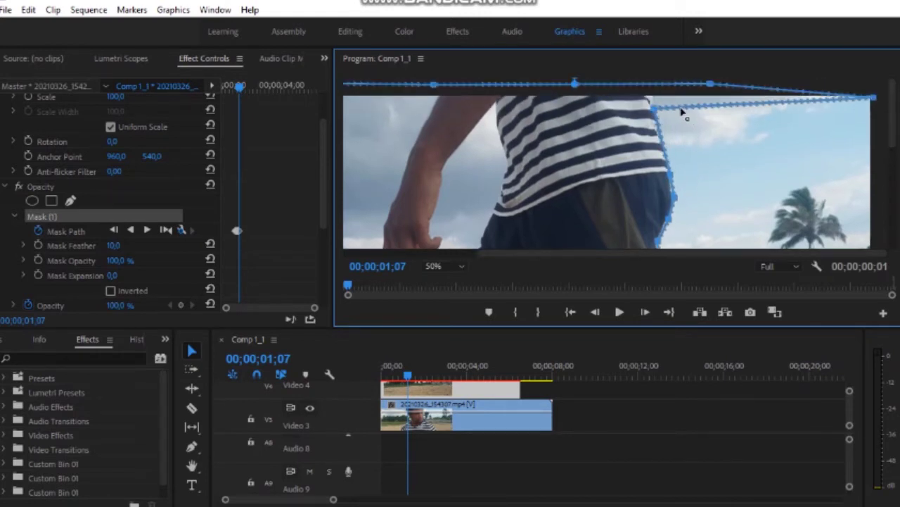
drag(681, 96, 656, 96)
drag(876, 95, 712, 85)
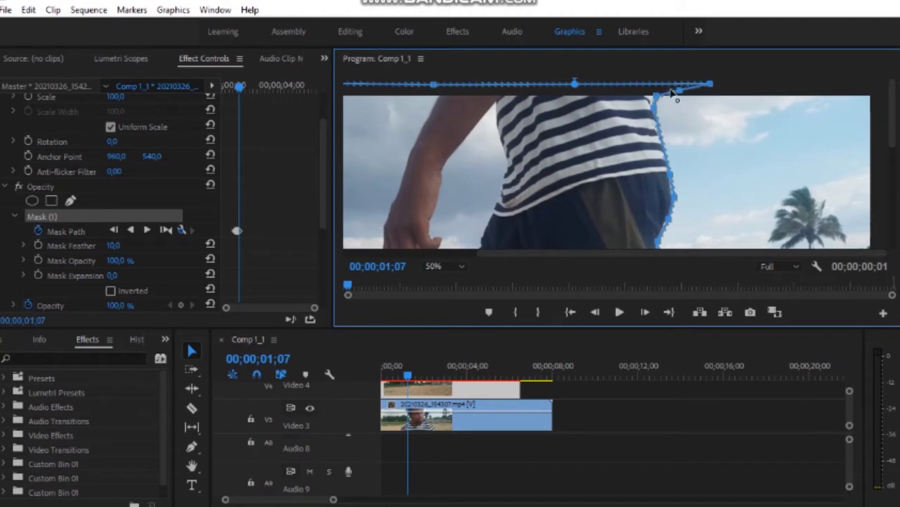
drag(711, 85, 631, 82)
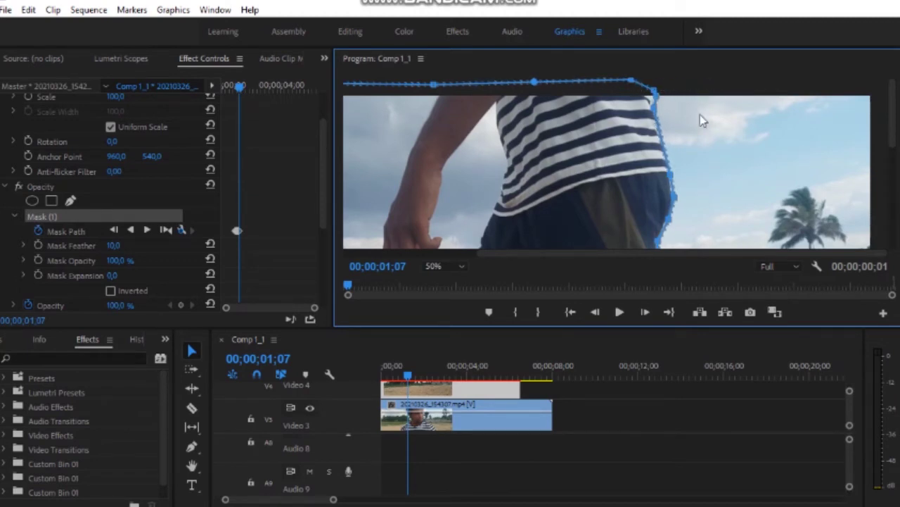
Step: Tighten the lower mask edge around the striped shirt with an added point, then begin refining 01;08
scroll(709, 195, down, 5)
drag(680, 166, 732, 231)
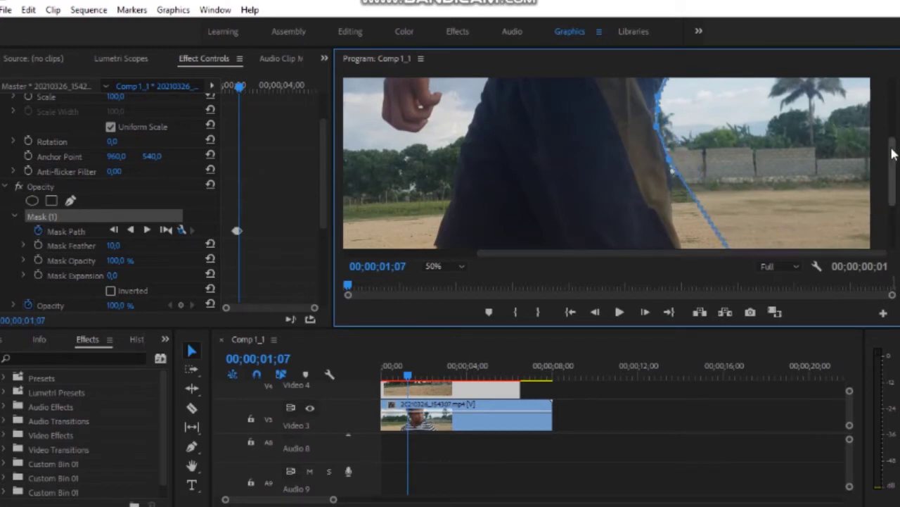
scroll(850, 181, down, 3)
scroll(893, 182, up, 1)
drag(732, 214, 674, 160)
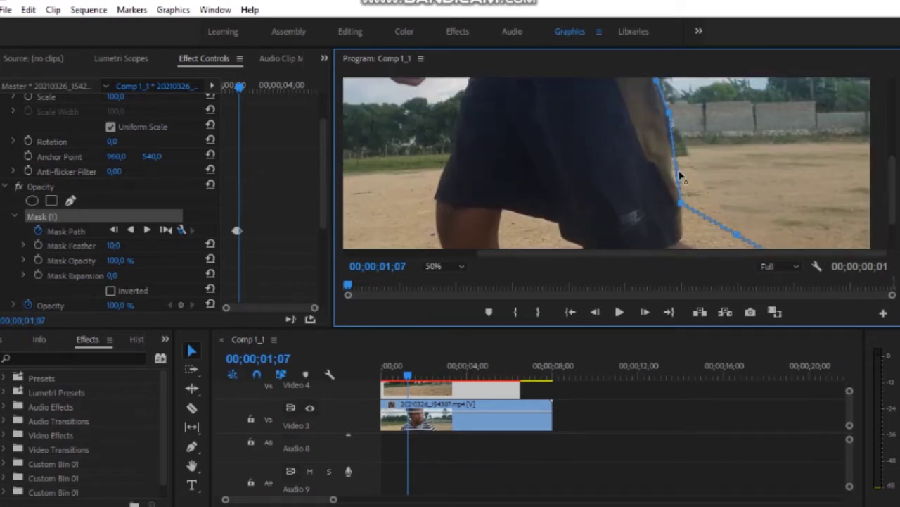
scroll(893, 186, down, 1)
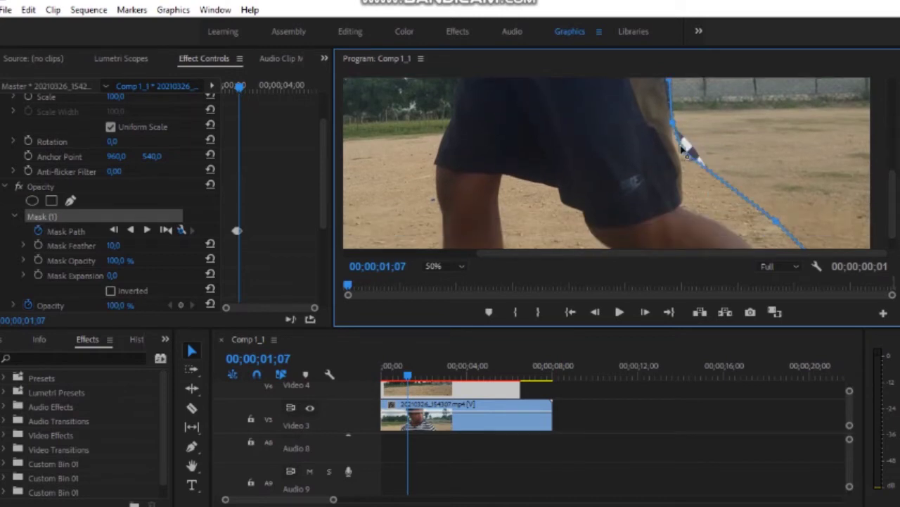
drag(780, 225, 806, 248)
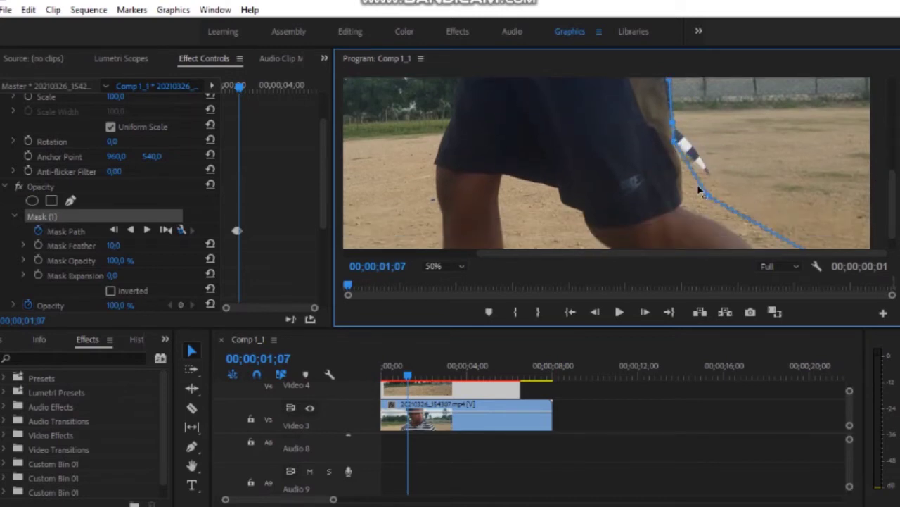
scroll(894, 204, down, 1)
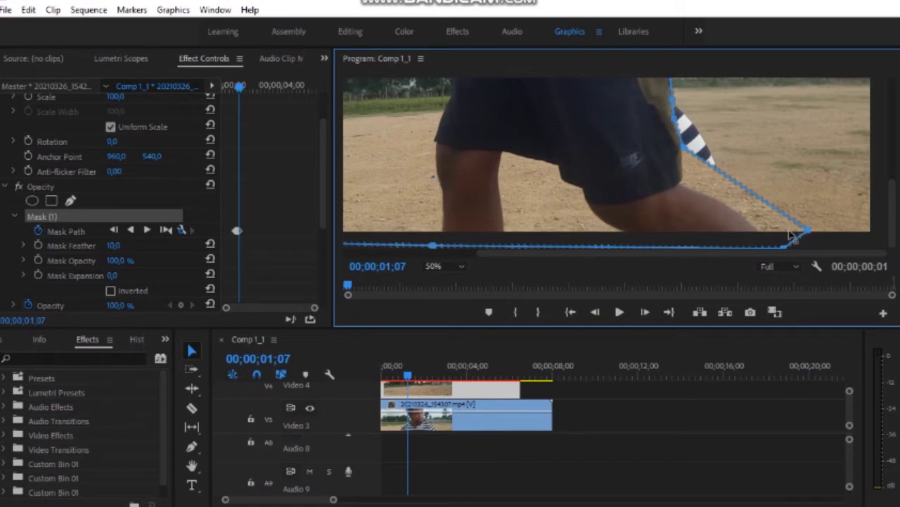
drag(808, 230, 762, 229)
mouse_move(714, 163)
mouse_down()
mouse_move(689, 180)
mouse_move(711, 196)
mouse_up()
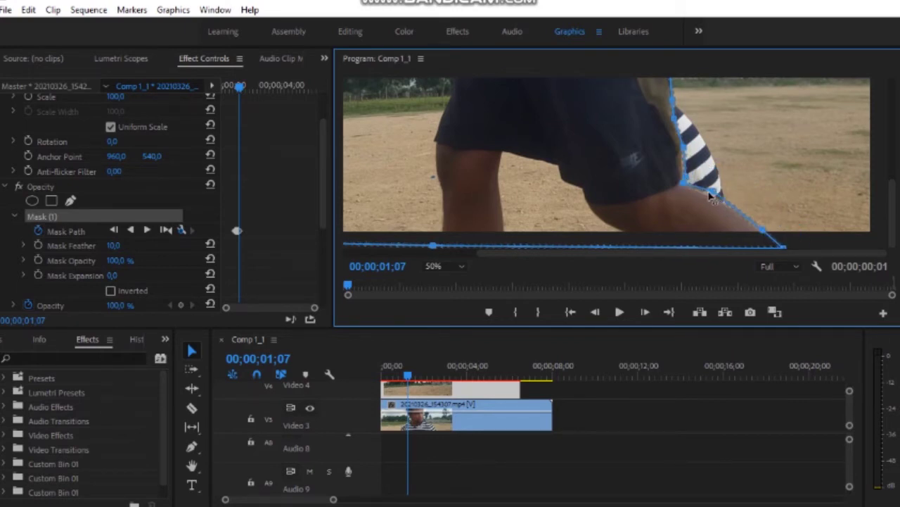
click(743, 210)
click(645, 312)
mouse_move(686, 178)
mouse_down()
mouse_move(631, 176)
mouse_move(666, 202)
mouse_up()
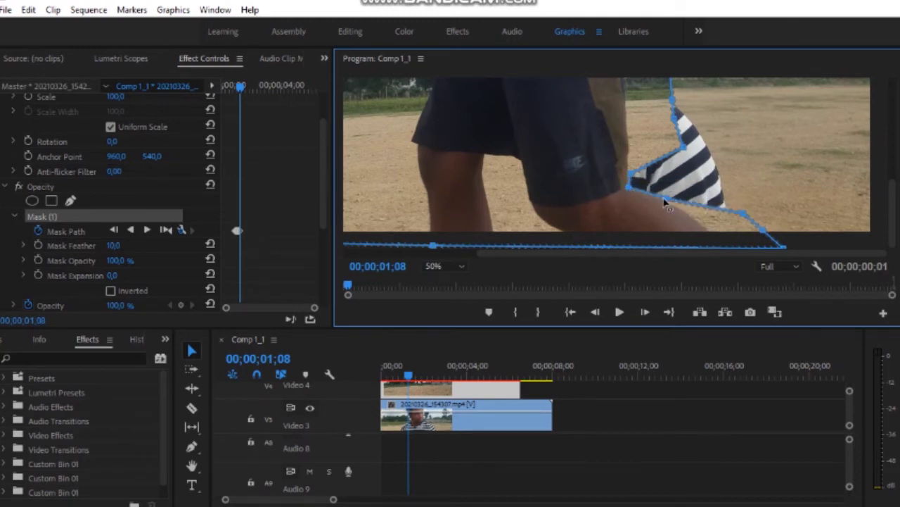
Step: At frame 01;08, pull the mask's lower and left points in to hug the striped shirt
drag(690, 220, 664, 200)
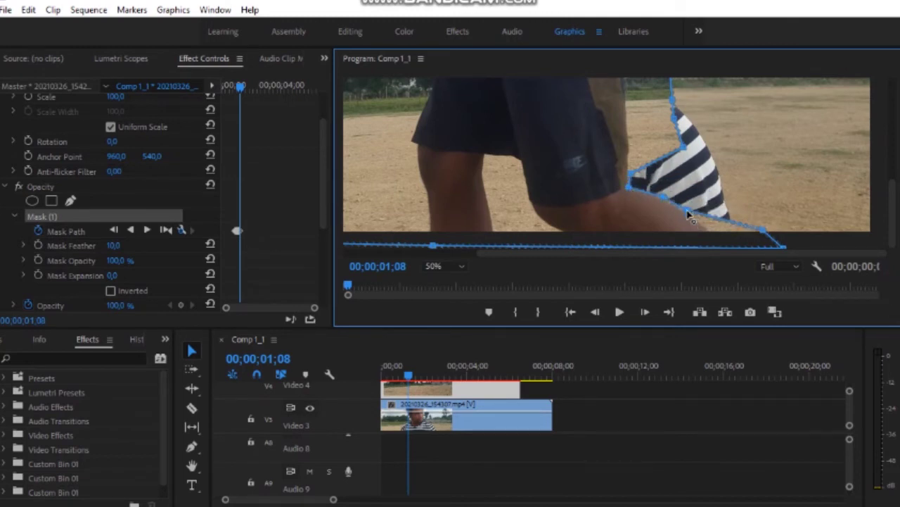
drag(762, 231, 713, 232)
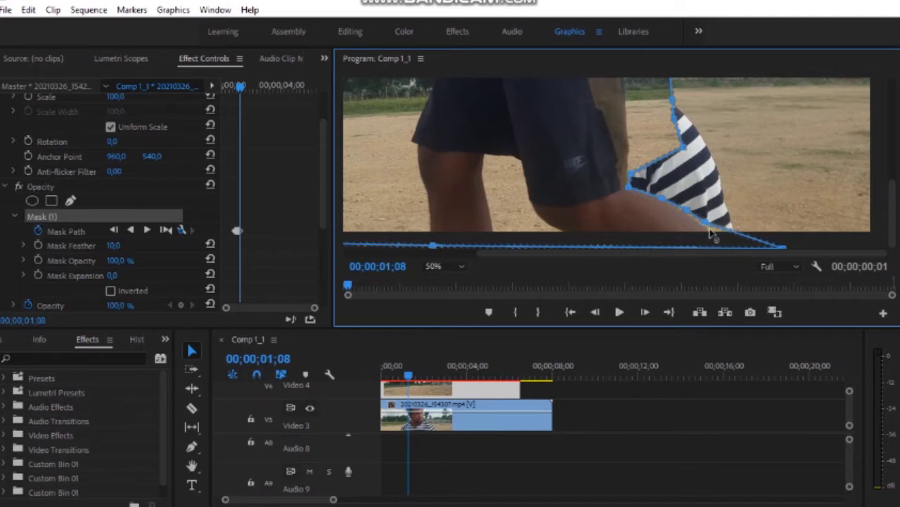
drag(684, 149, 632, 146)
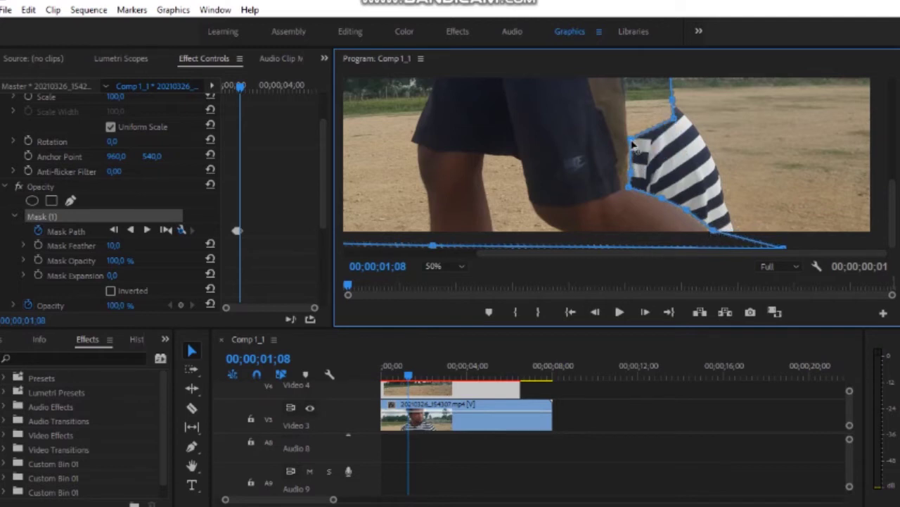
scroll(673, 224, up, 3)
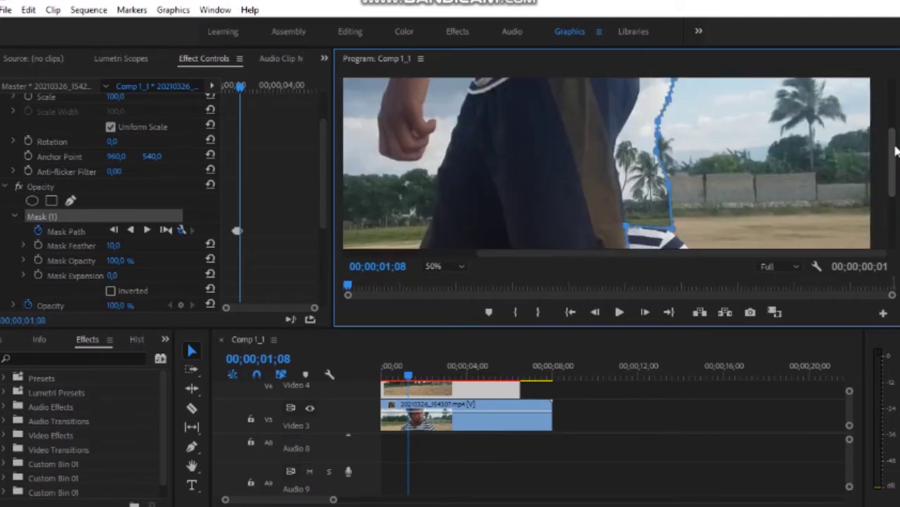
mouse_move(673, 223)
mouse_down()
mouse_move(654, 149)
mouse_move(629, 123)
mouse_move(639, 83)
mouse_up()
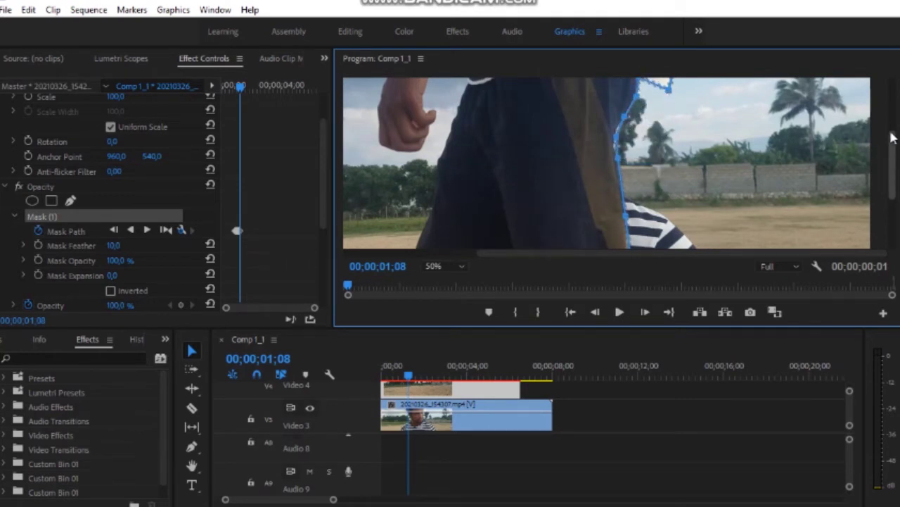
Step: Remove the spike along the shirt edge, undo a bad move, and straighten the top edge
drag(893, 165, 892, 130)
mouse_move(673, 185)
mouse_down()
mouse_move(674, 163)
mouse_move(630, 102)
mouse_up()
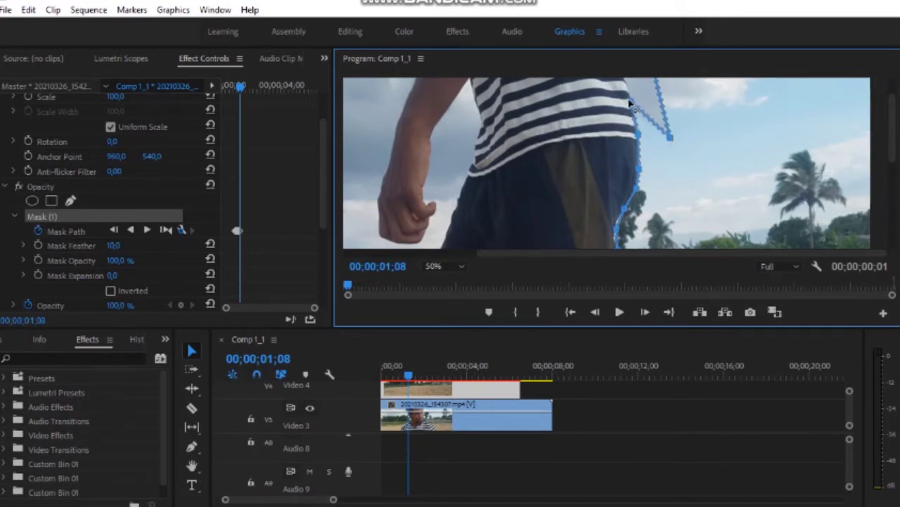
drag(670, 138, 628, 86)
scroll(888, 163, up, 2)
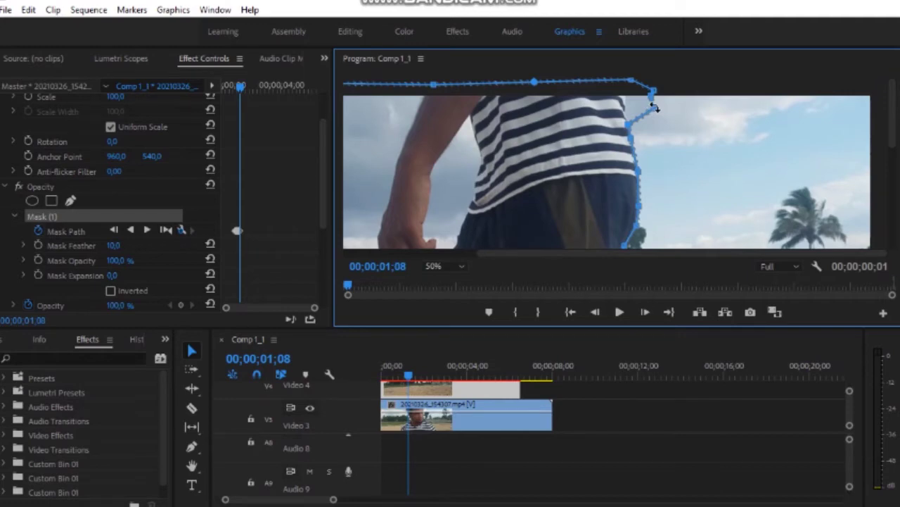
click(28, 10)
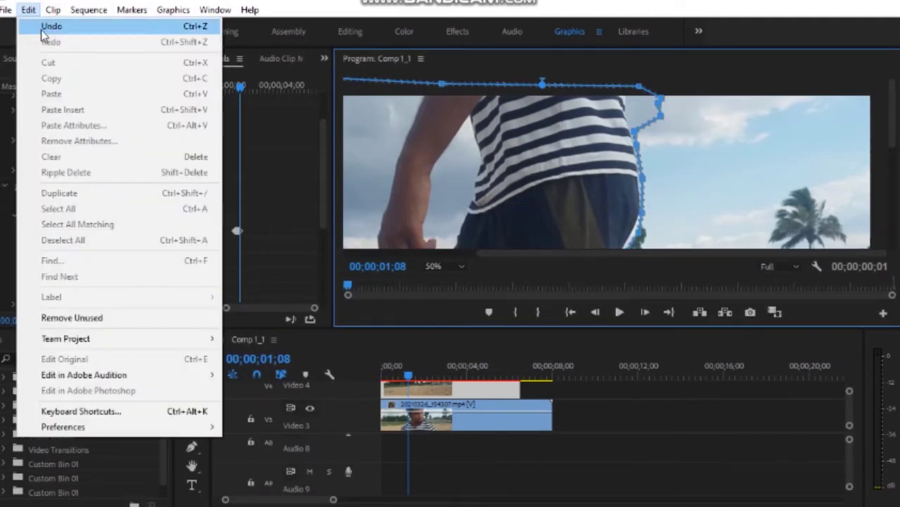
click(43, 24)
drag(650, 112, 631, 104)
Step: On frame 01;09, pull the mask's lower edge inward along the shirt
key(Right)
scroll(661, 211, down, 2)
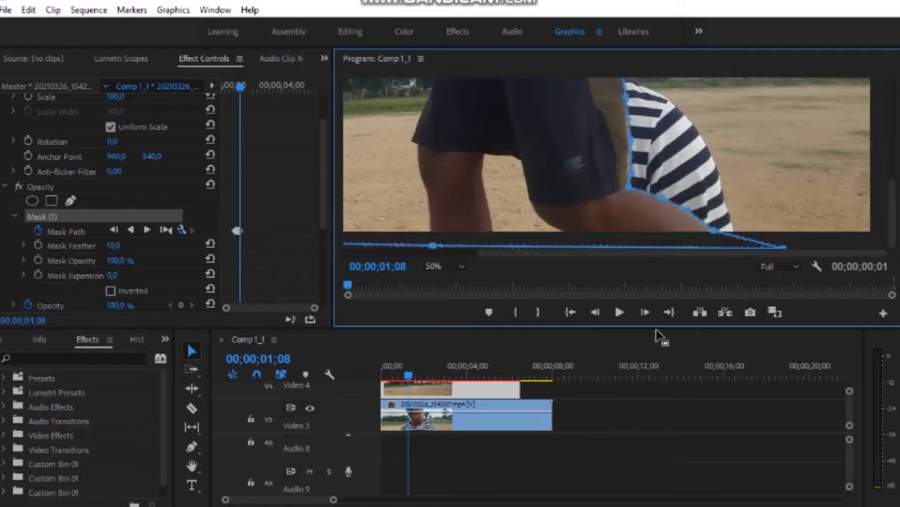
mouse_move(681, 212)
mouse_down()
mouse_move(651, 223)
mouse_move(571, 188)
mouse_up()
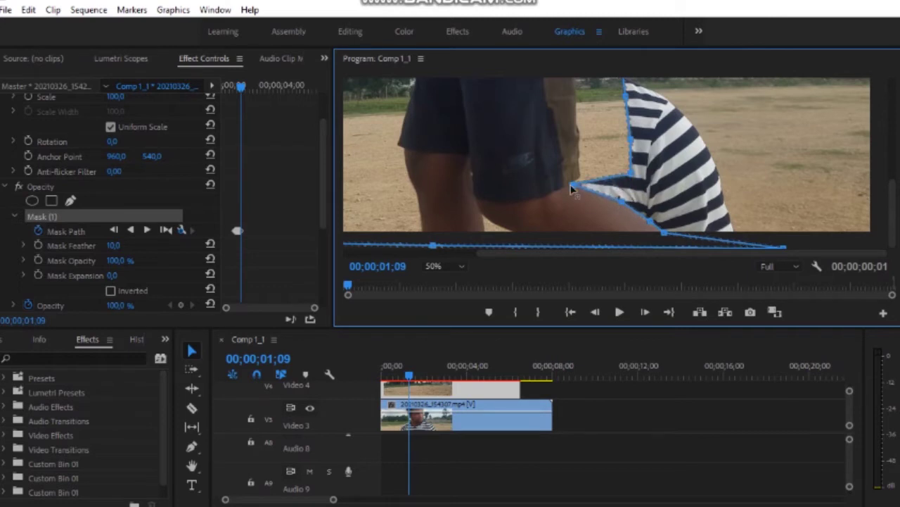
Step: Wrap the mask around the shirt's left edge and remove the V-shaped spike at its top
drag(630, 142, 581, 145)
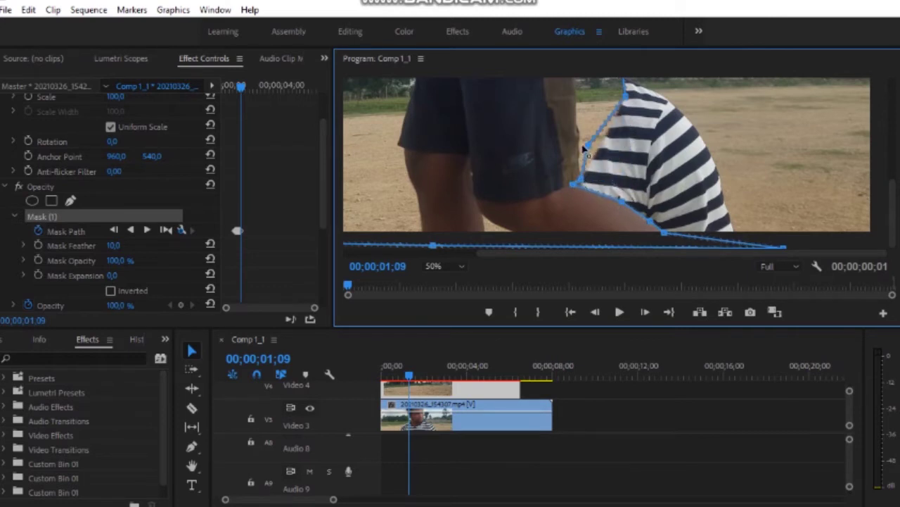
drag(623, 95, 579, 106)
drag(891, 190, 888, 151)
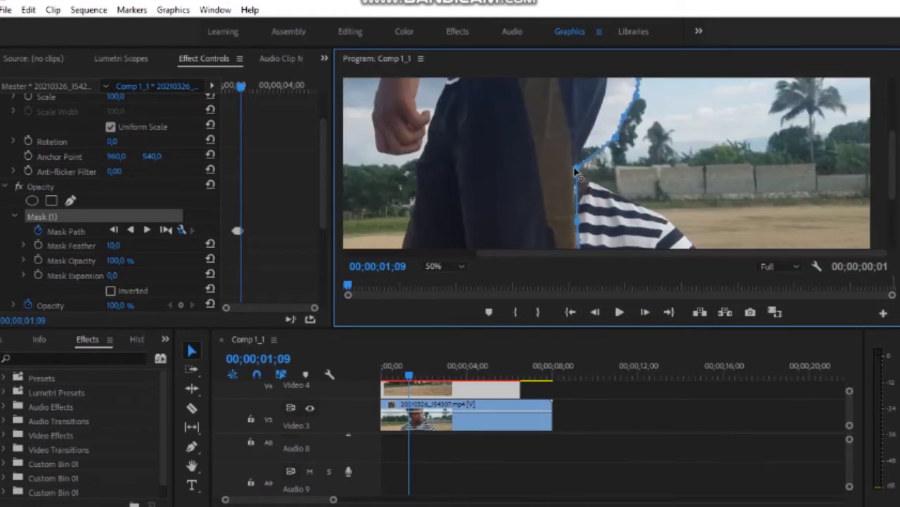
drag(608, 138, 611, 92)
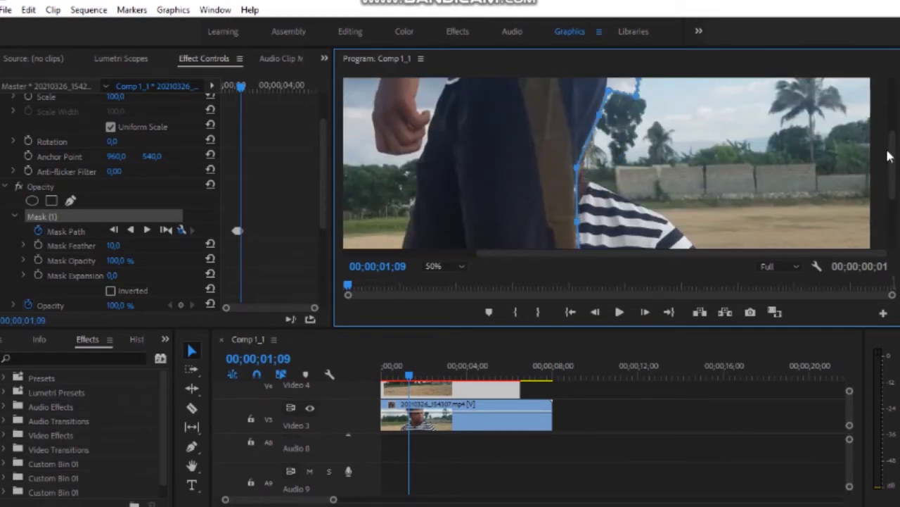
drag(890, 148, 890, 89)
mouse_move(639, 231)
mouse_down()
mouse_move(610, 181)
mouse_move(632, 137)
mouse_move(603, 97)
mouse_up()
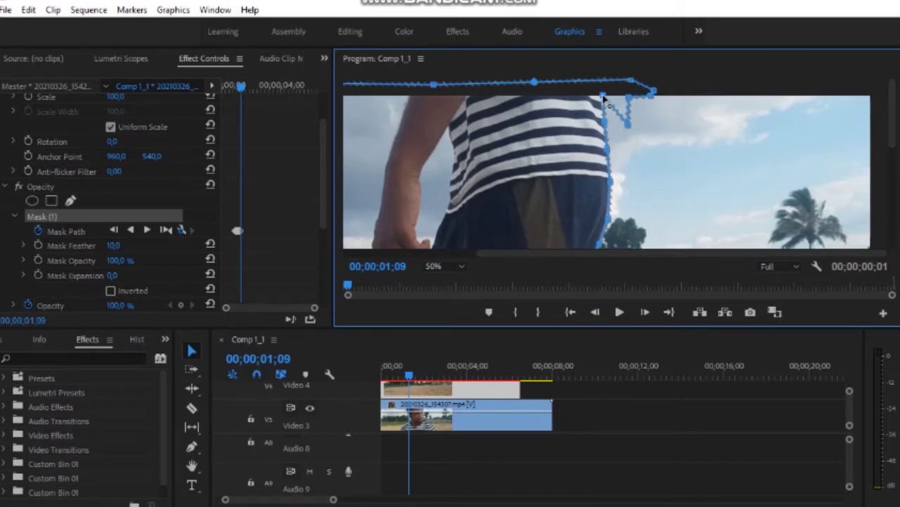
drag(629, 125, 610, 89)
Step: On frame 01;10, add a point near the arm and pull the lower mask points onto the shirt
click(645, 312)
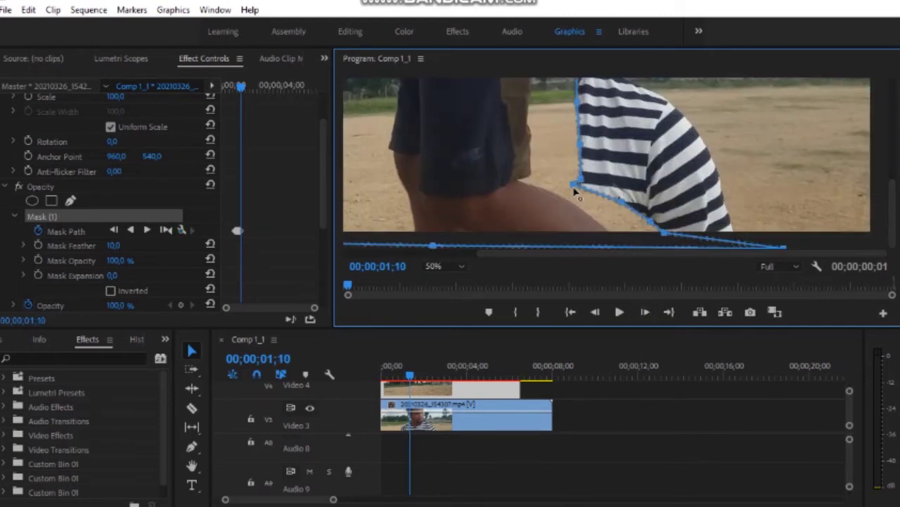
click(522, 184)
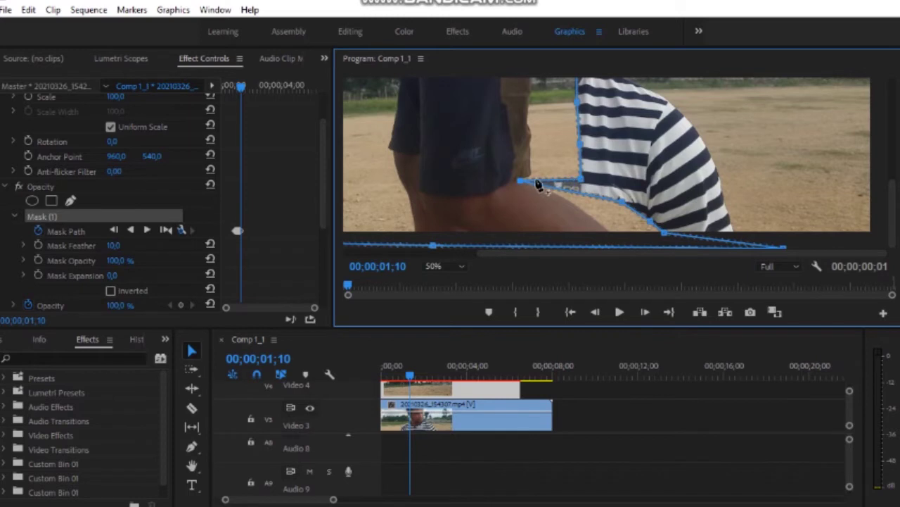
drag(581, 146, 533, 136)
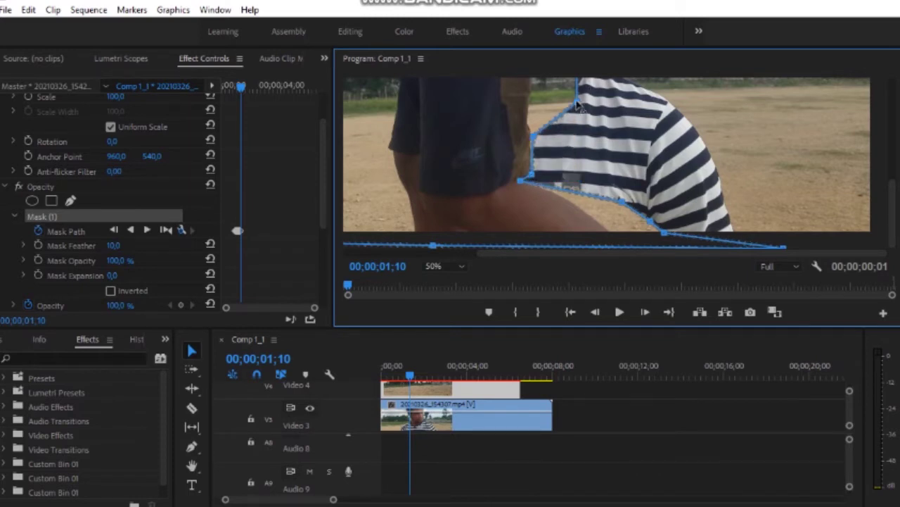
drag(577, 104, 531, 122)
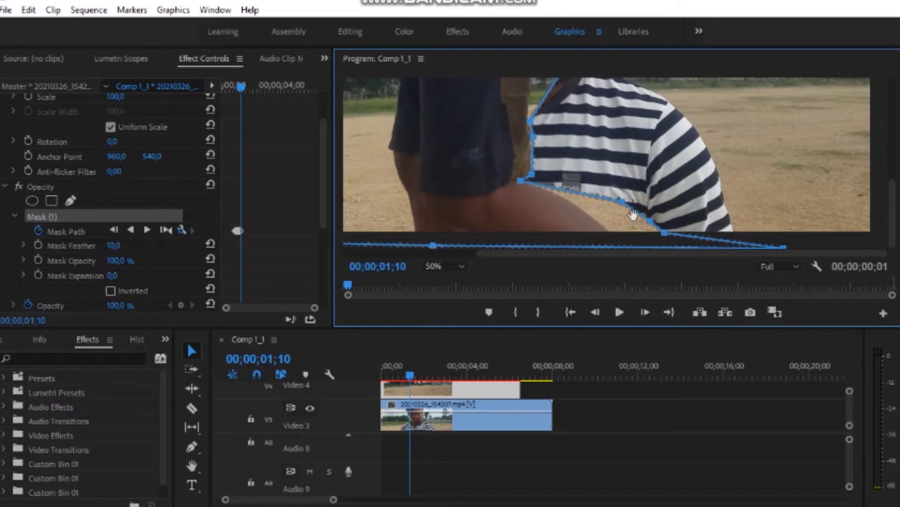
drag(623, 205, 569, 201)
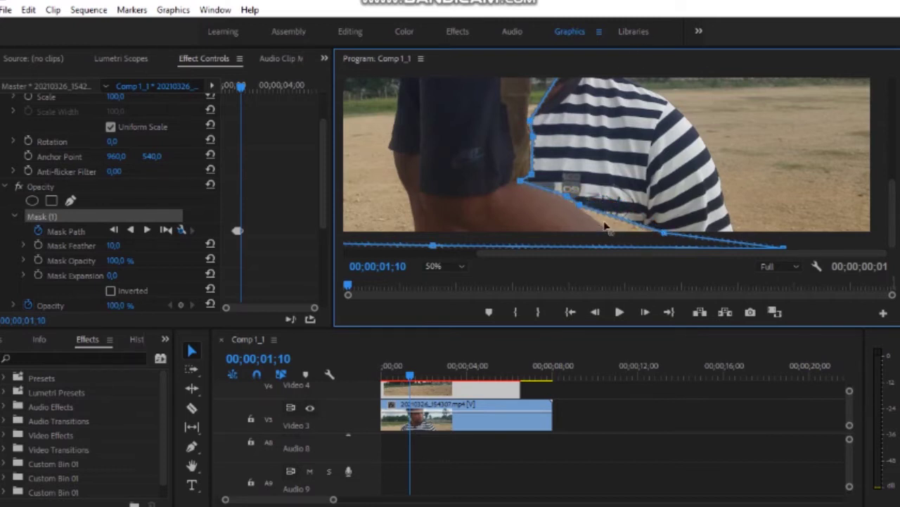
drag(663, 233, 610, 232)
Step: Trace the mask up the shirt edge beside the face to its upper corner
scroll(571, 189, up, 3)
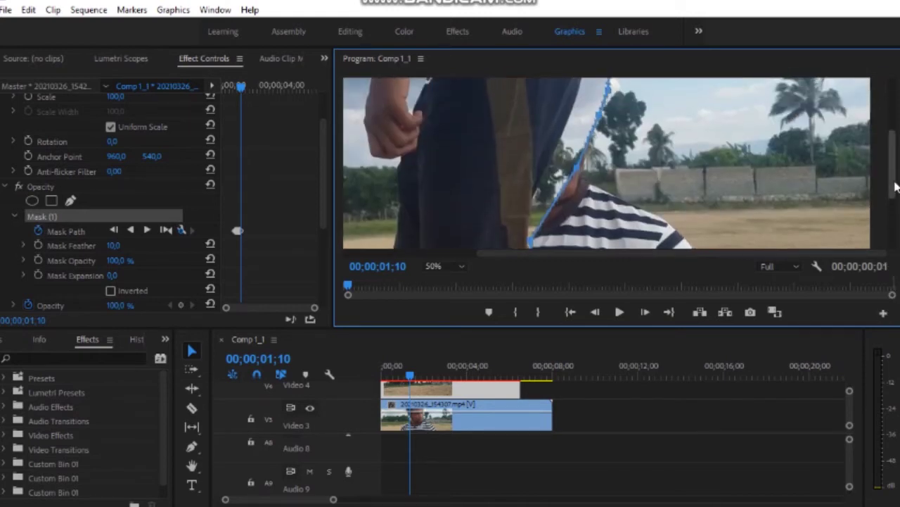
drag(539, 221, 535, 205)
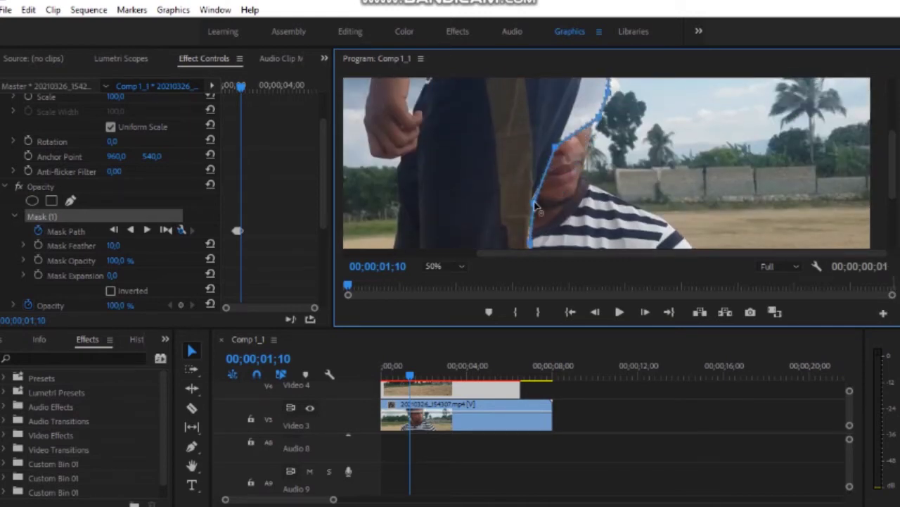
scroll(888, 199, up, 2)
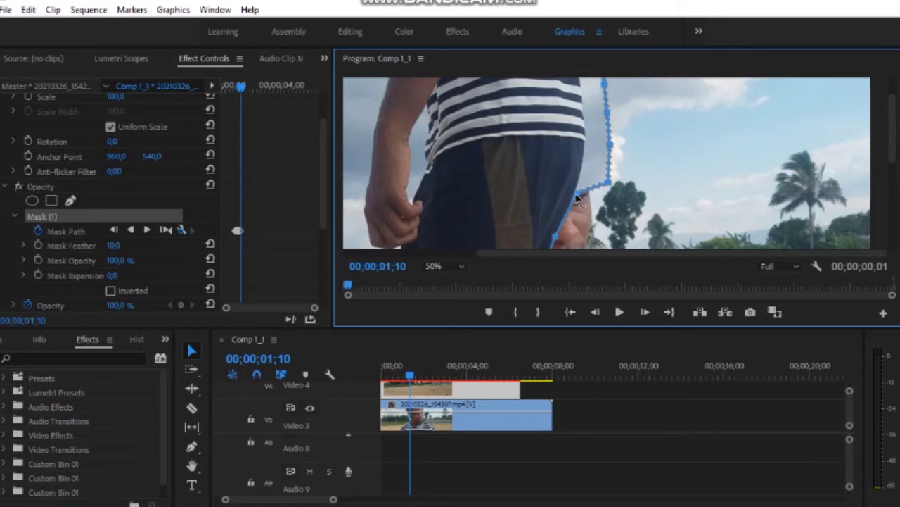
drag(596, 169, 583, 176)
mouse_move(609, 144)
mouse_down()
mouse_move(586, 134)
mouse_move(585, 86)
mouse_up()
scroll(647, 144, up, 2)
drag(606, 123, 581, 99)
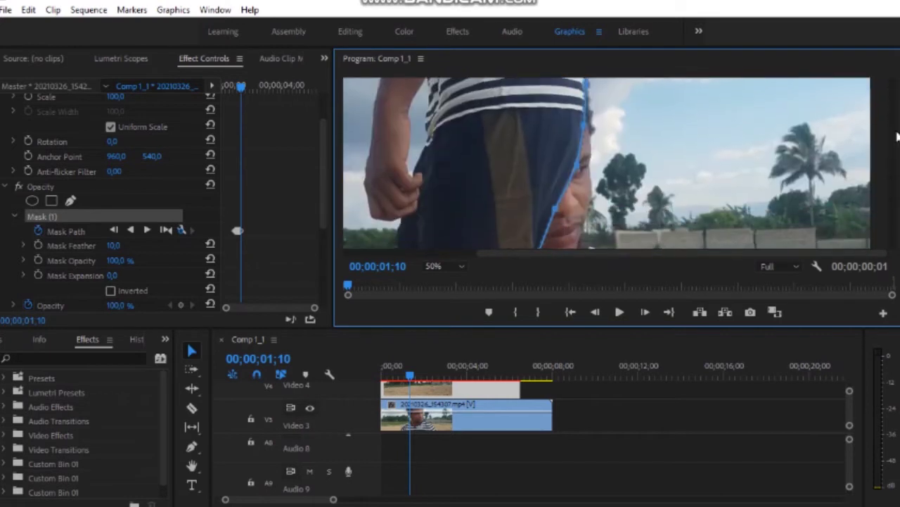
click(645, 313)
Step: At frame 01;11, bend the mask around the man's face and shift its lower and upper-left points onto the shirt
drag(557, 210, 535, 192)
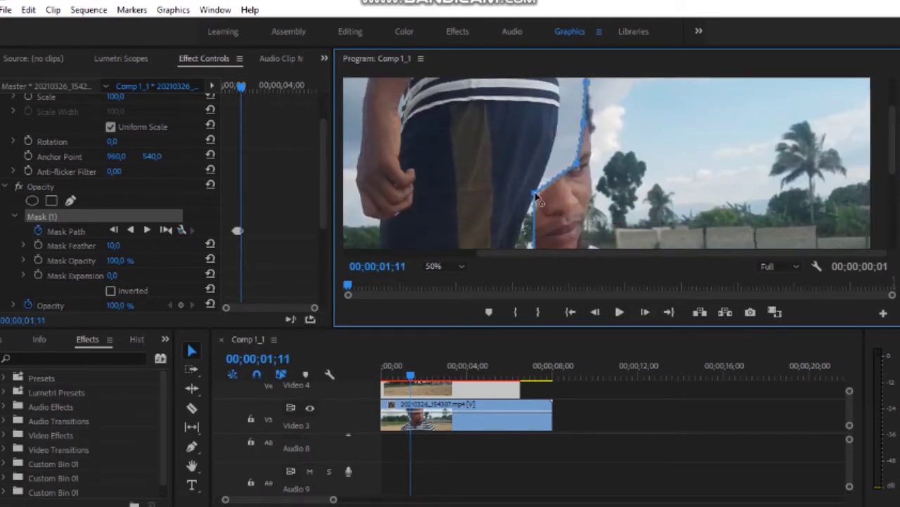
mouse_move(580, 164)
mouse_down()
mouse_move(557, 138)
mouse_move(561, 81)
mouse_up()
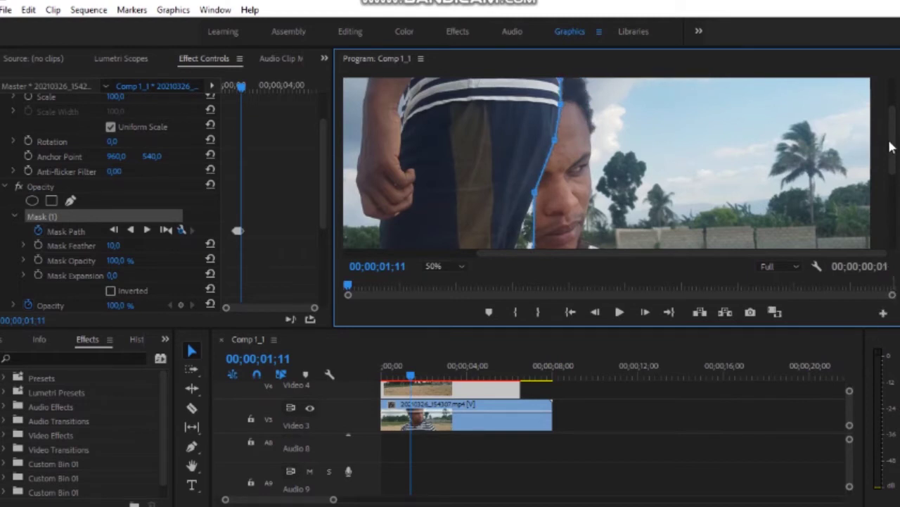
scroll(663, 147, up, 2)
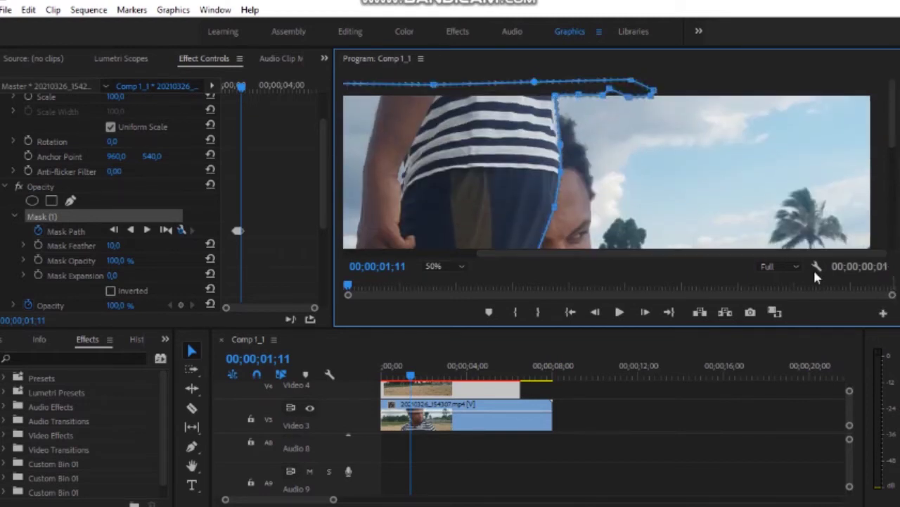
drag(892, 105, 892, 183)
drag(521, 185, 474, 182)
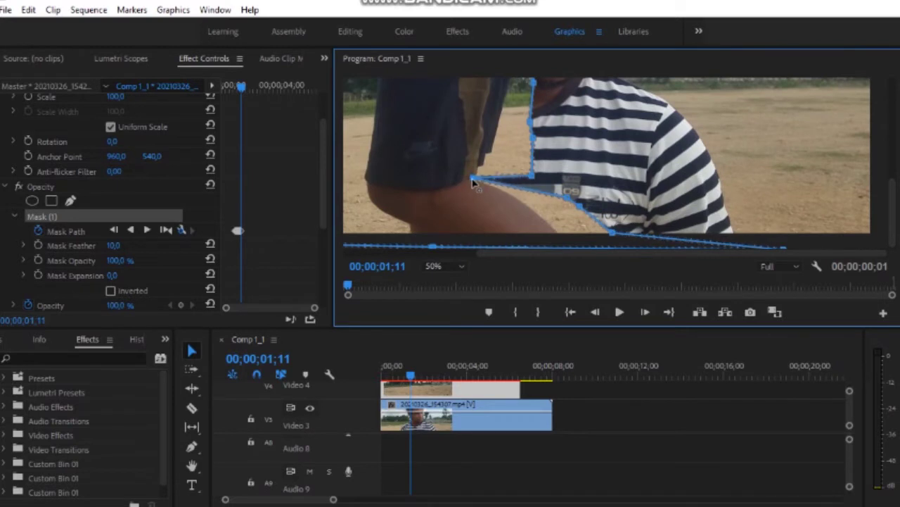
drag(536, 201, 526, 206)
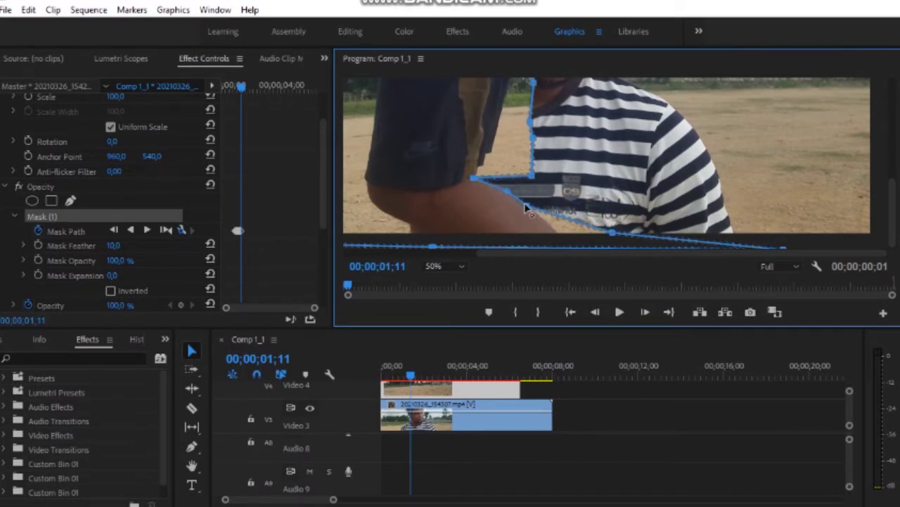
drag(614, 235, 562, 231)
mouse_move(533, 176)
mouse_down()
mouse_move(481, 174)
mouse_move(487, 161)
mouse_up()
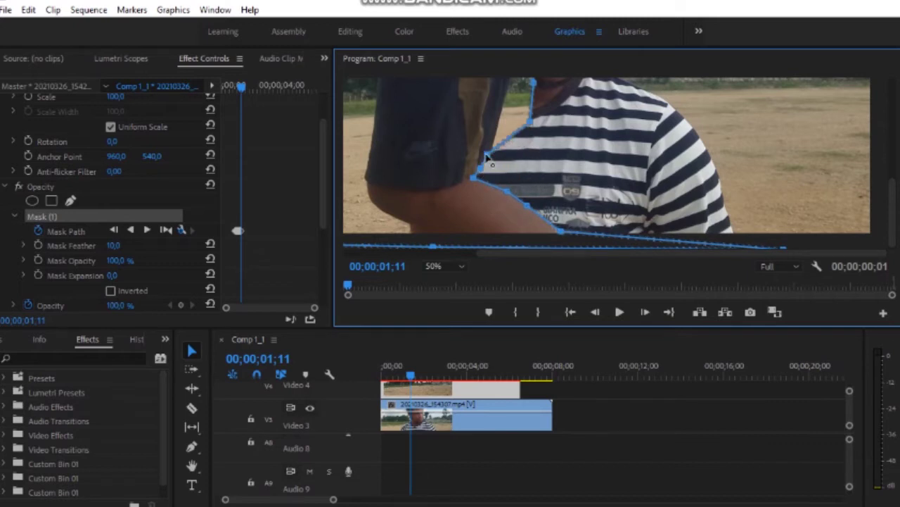
drag(524, 127, 497, 144)
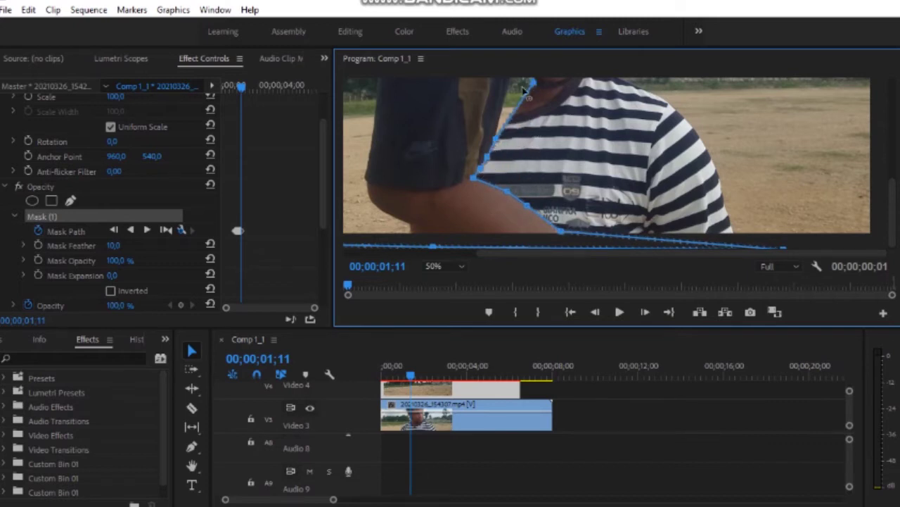
drag(892, 211, 892, 113)
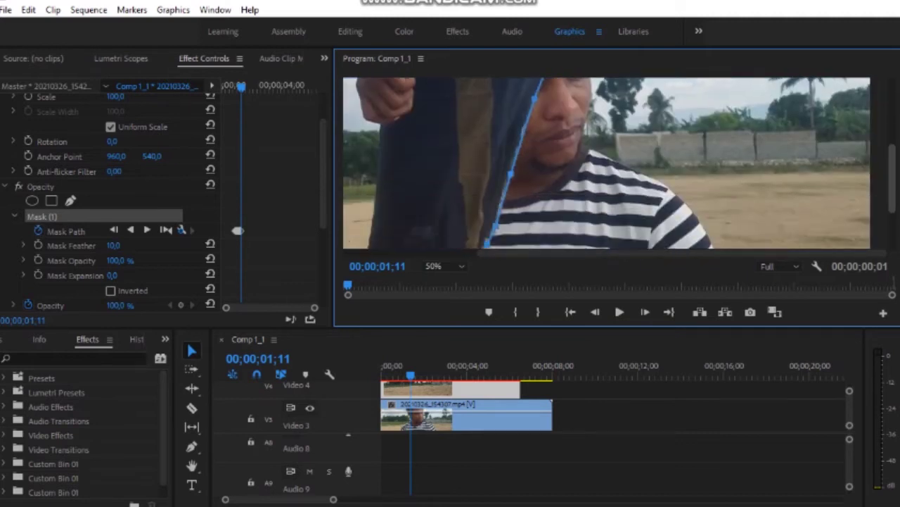
scroll(607, 211, down, 3)
click(645, 312)
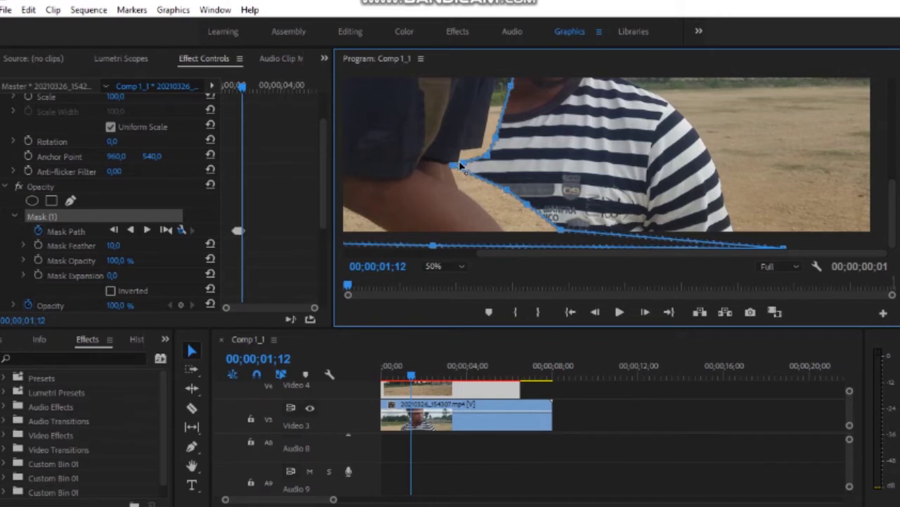
Step: At frame 01;12, move the mask's points left onto the shirt edge and the top point onto the hair
mouse_move(490, 161)
mouse_down()
mouse_move(464, 155)
mouse_move(483, 150)
mouse_up()
drag(512, 88, 498, 83)
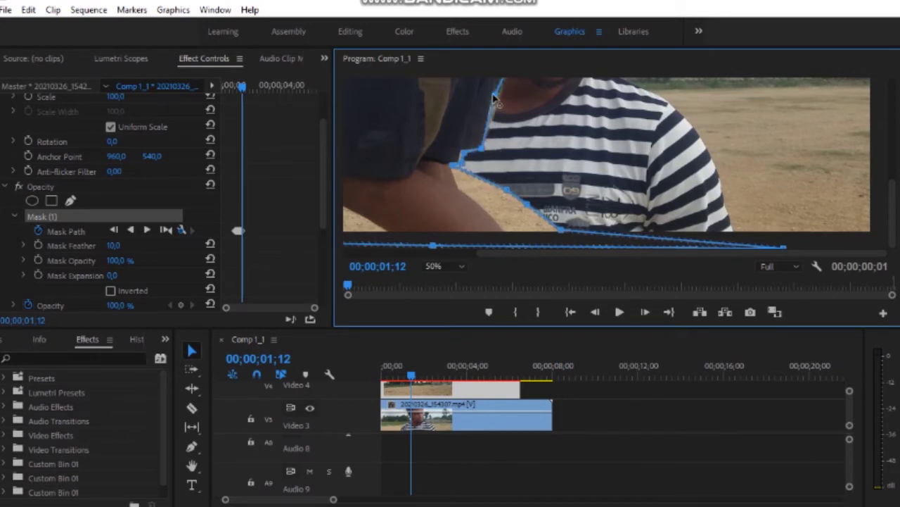
drag(492, 194, 468, 190)
drag(559, 230, 508, 233)
scroll(892, 154, up, 3)
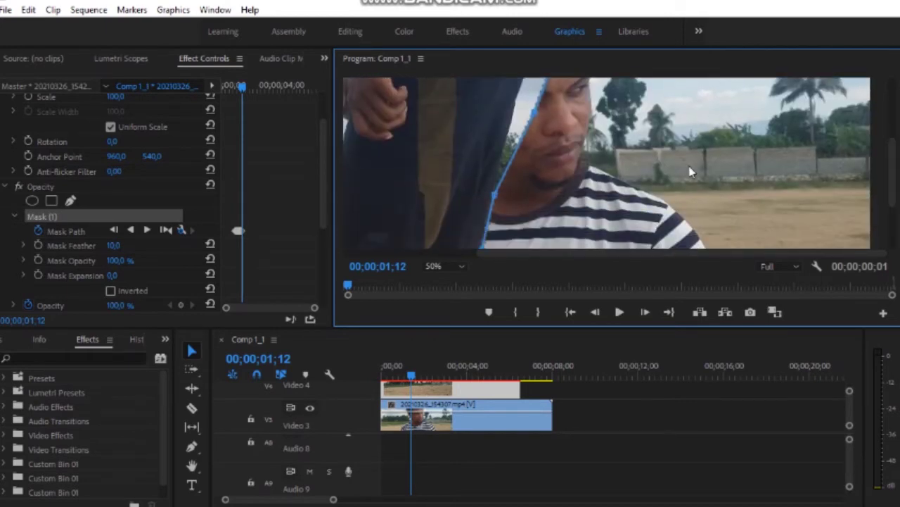
scroll(892, 158, up, 3)
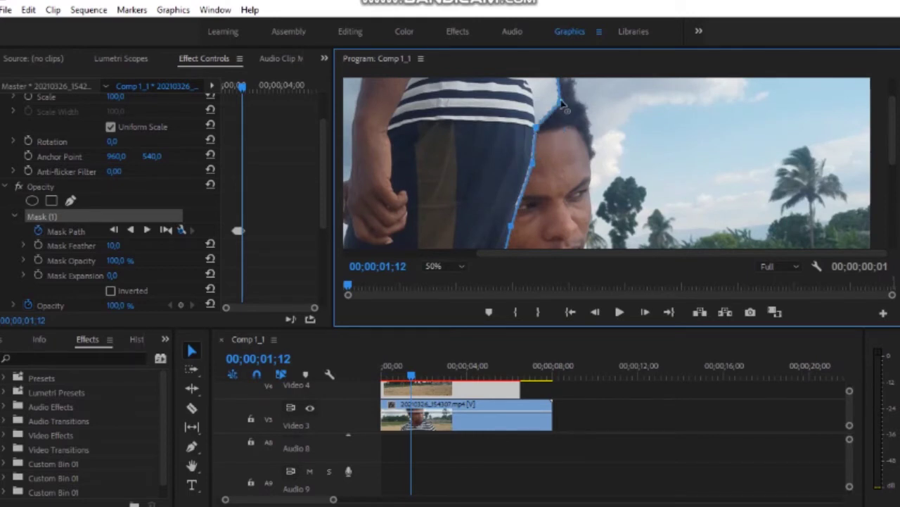
scroll(892, 134, up, 3)
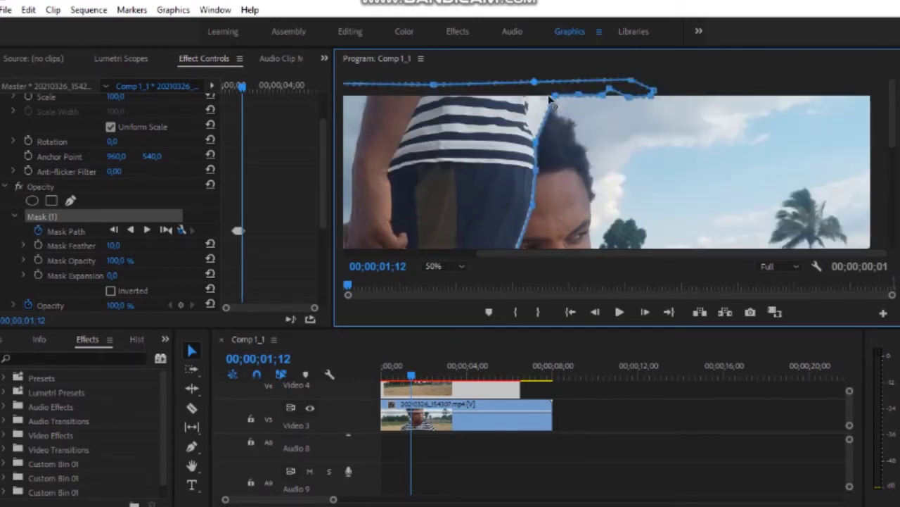
drag(550, 100, 529, 92)
Step: On frame 01;13, trace the man's hair outline and line the mask up with the shirt edge
click(644, 311)
drag(538, 146, 510, 130)
drag(529, 92, 507, 94)
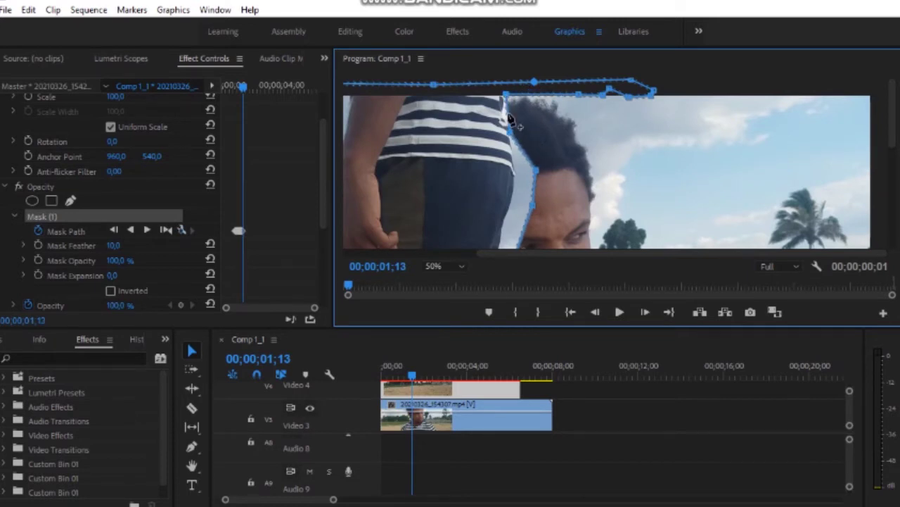
drag(533, 174, 516, 161)
drag(536, 211, 518, 187)
drag(513, 234, 506, 228)
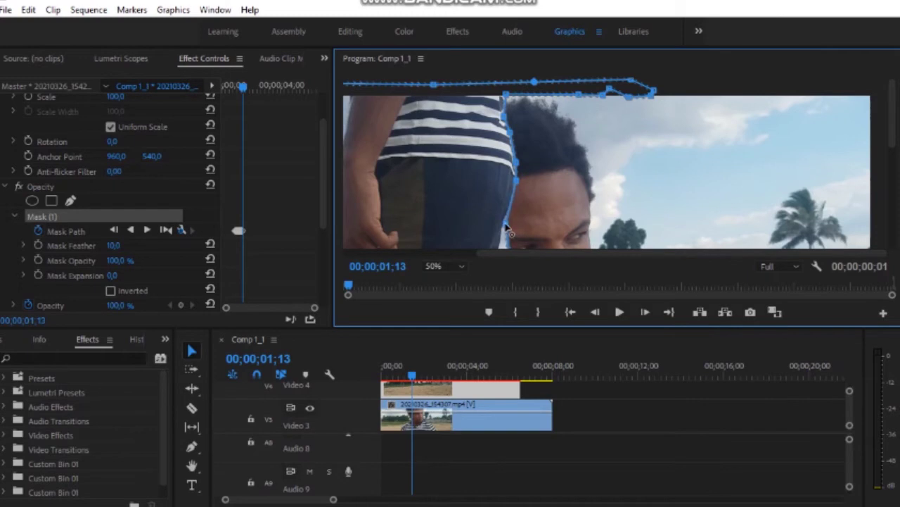
drag(892, 128, 894, 190)
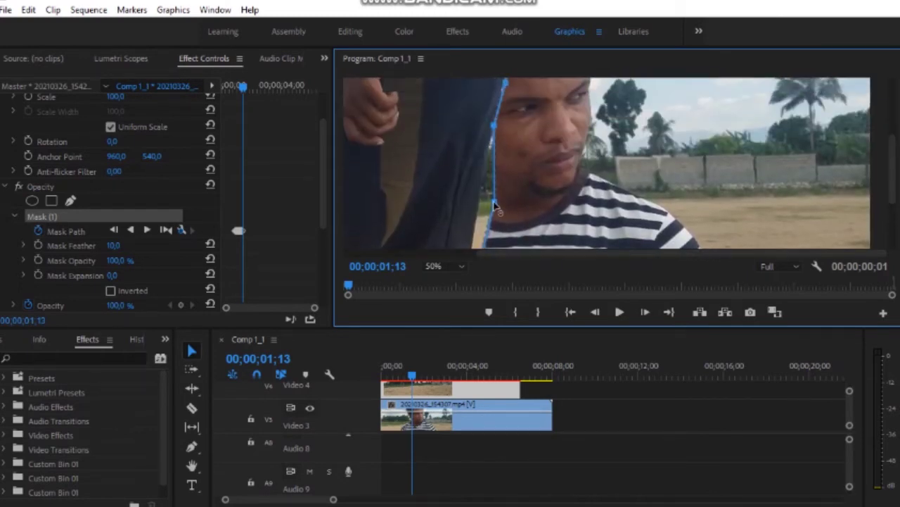
drag(895, 159, 895, 186)
Step: Undo a stray point move and shift the bottom mask point left along the shirt
drag(483, 199, 444, 195)
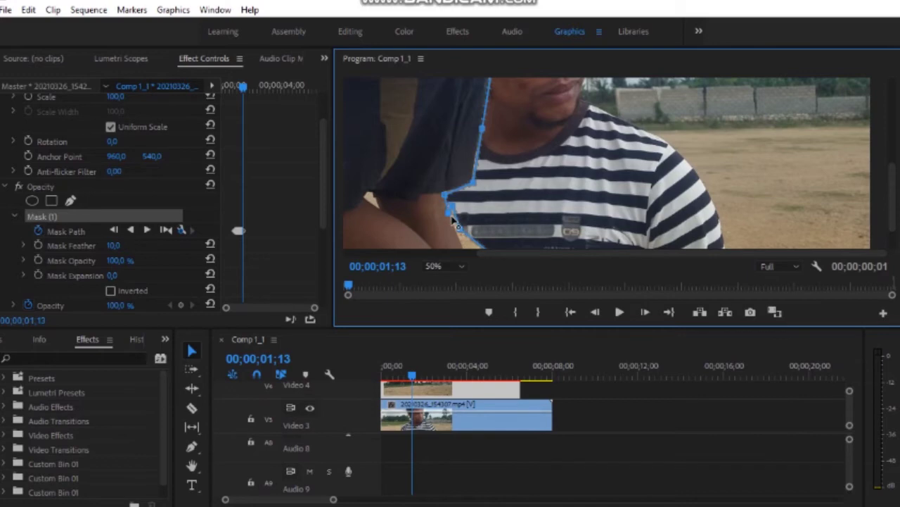
key(alt+e)
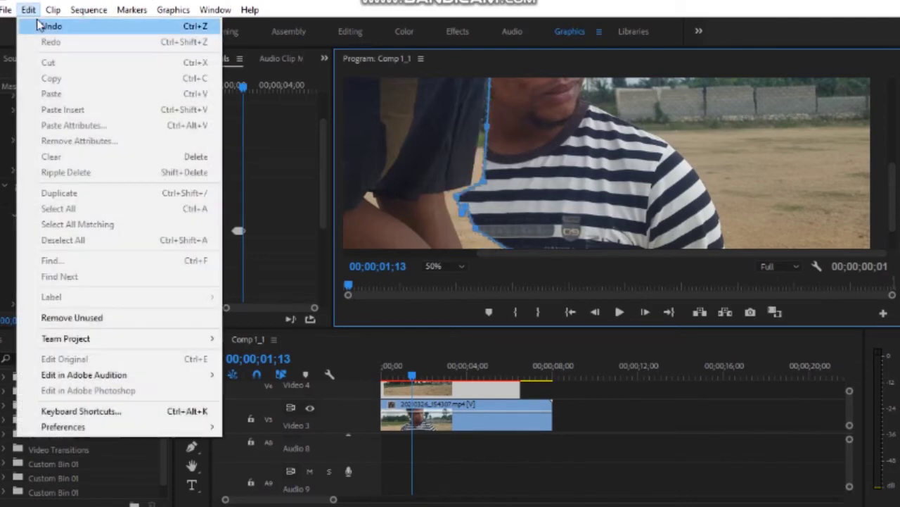
key(Escape)
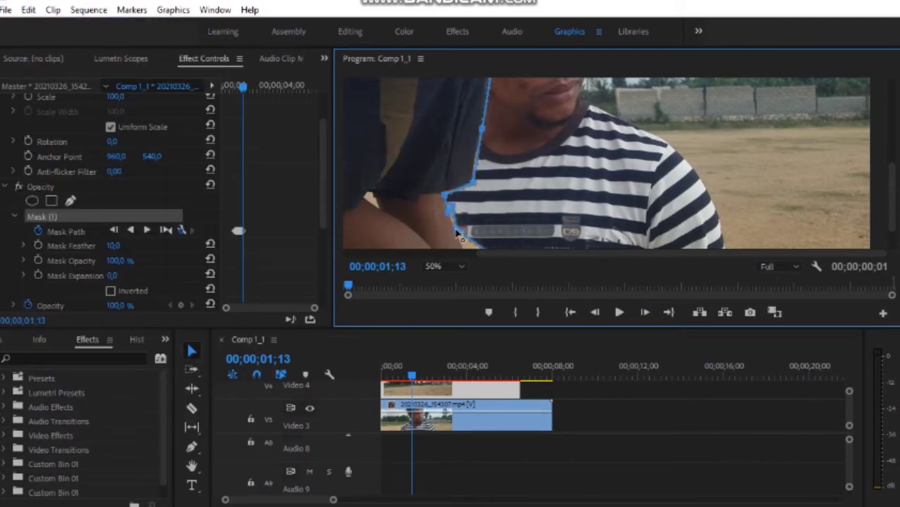
scroll(470, 211, down, 2)
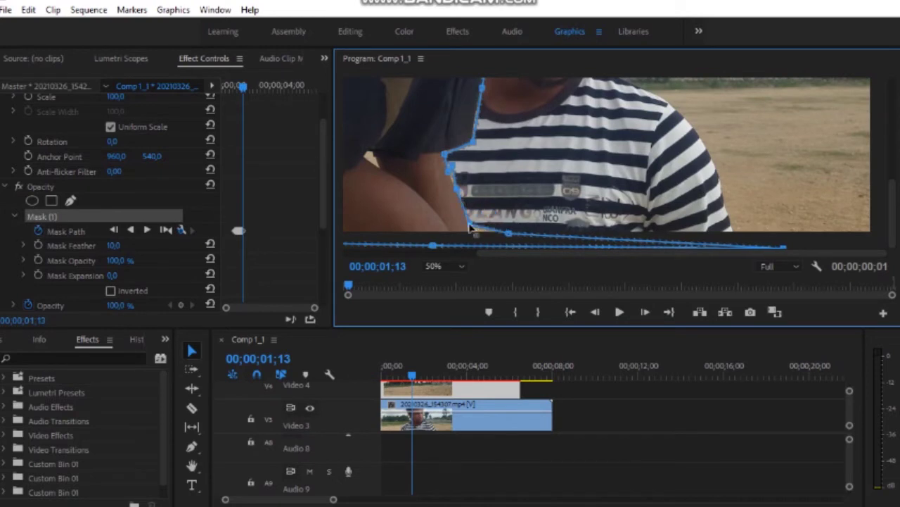
drag(507, 233, 472, 237)
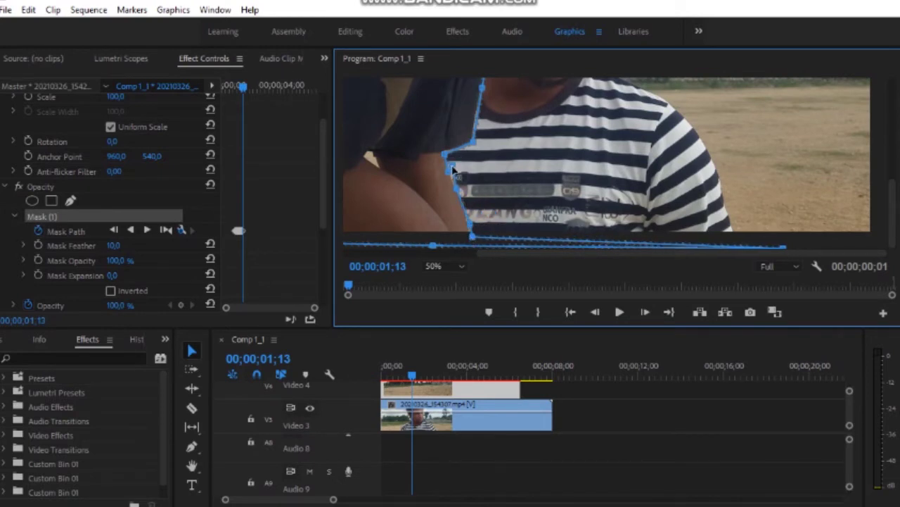
Step: On frame 01;14, add a point on the mask's left edge and pull the edge up along the hair
click(644, 314)
drag(474, 139, 448, 156)
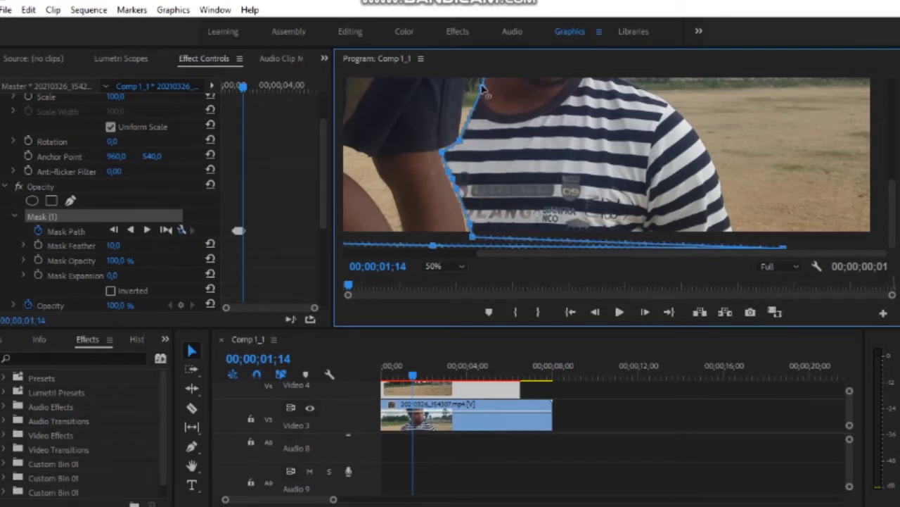
drag(893, 211, 898, 150)
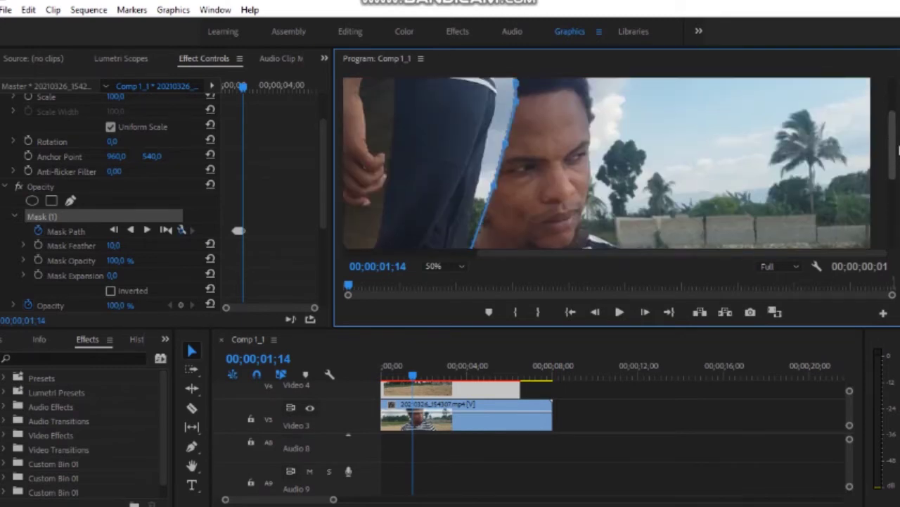
scroll(646, 204, down, 2)
click(480, 154)
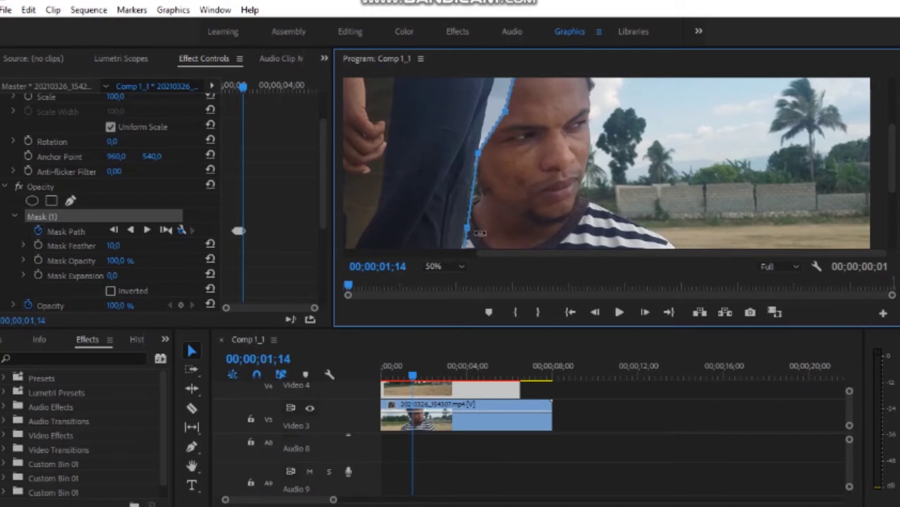
drag(506, 111, 491, 97)
scroll(518, 180, up, 3)
key(ctrl+z)
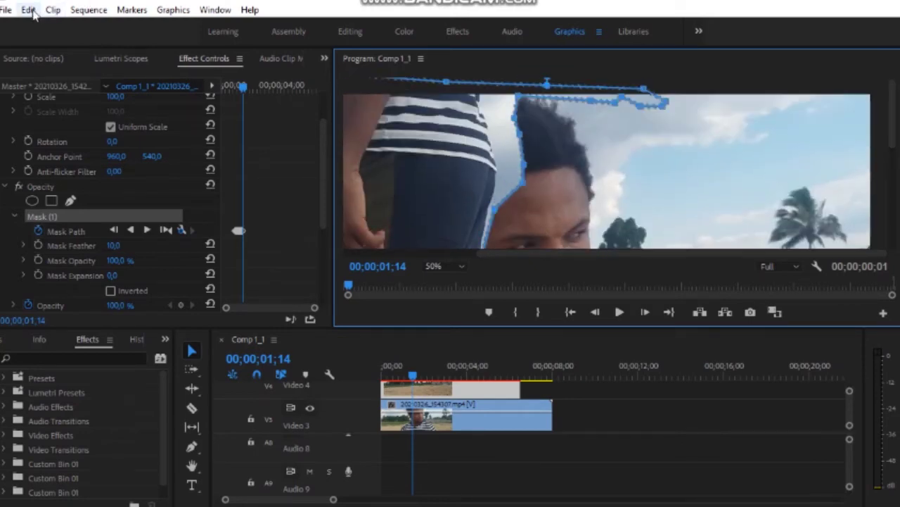
drag(498, 183, 493, 125)
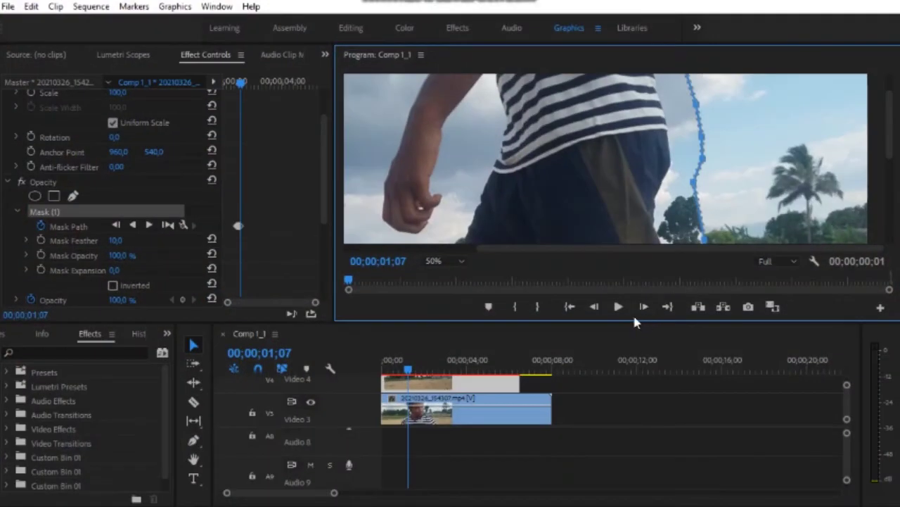
Step: At frame 01;07, pull the mask's bottom and side points in along the person's back
drag(693, 188, 665, 182)
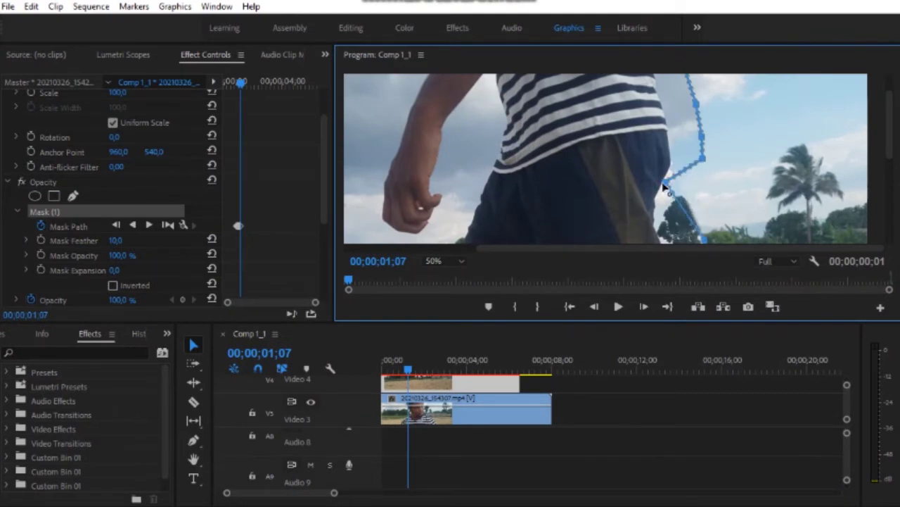
drag(705, 242, 656, 216)
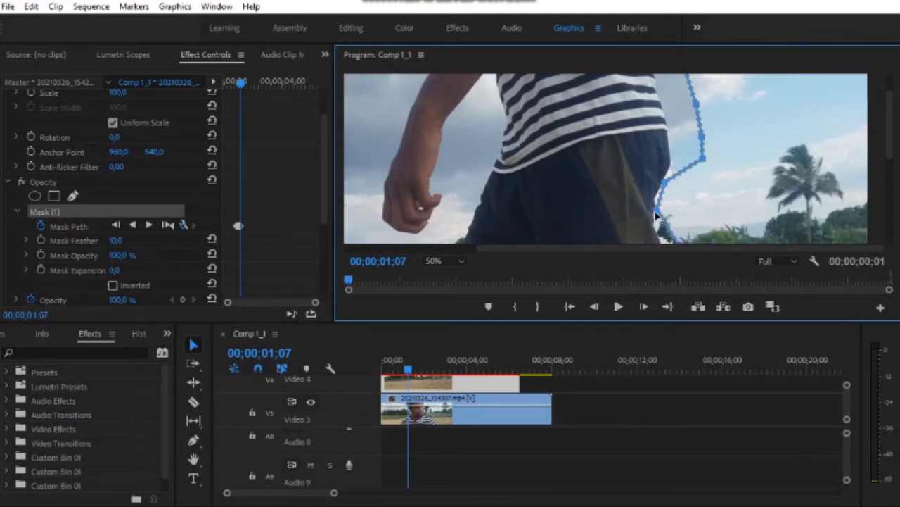
drag(665, 183, 656, 200)
drag(704, 162, 674, 158)
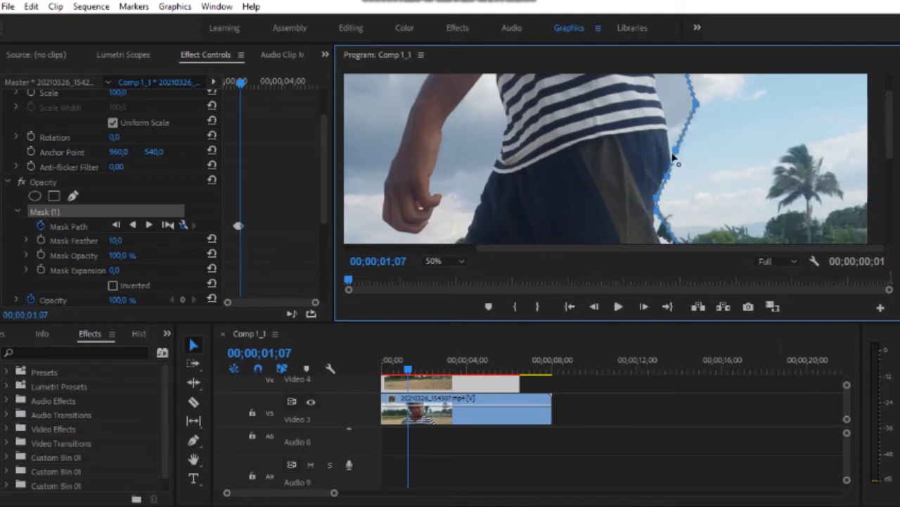
drag(683, 118, 679, 56)
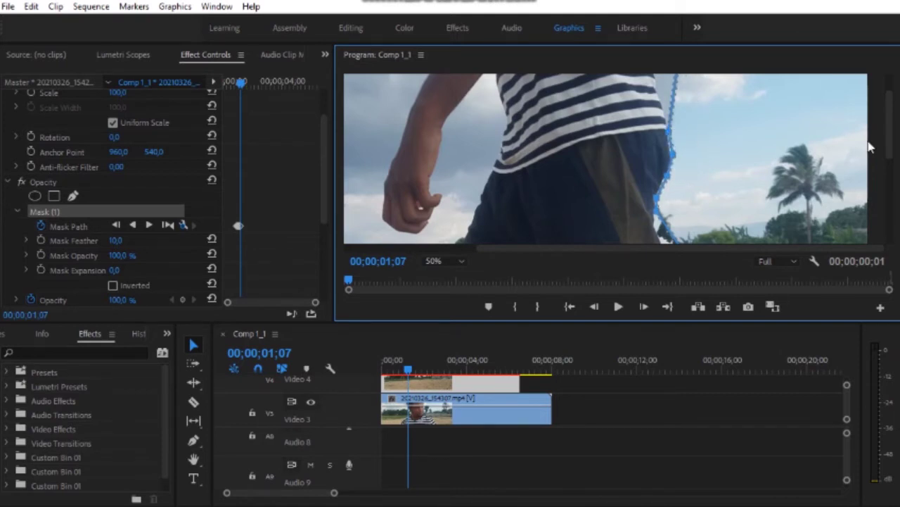
Step: Re-angle the mask's top edge, pulling the top-right corner far to the left
scroll(892, 116, up, 2)
mouse_move(679, 92)
mouse_down()
mouse_move(652, 104)
mouse_move(655, 92)
mouse_up()
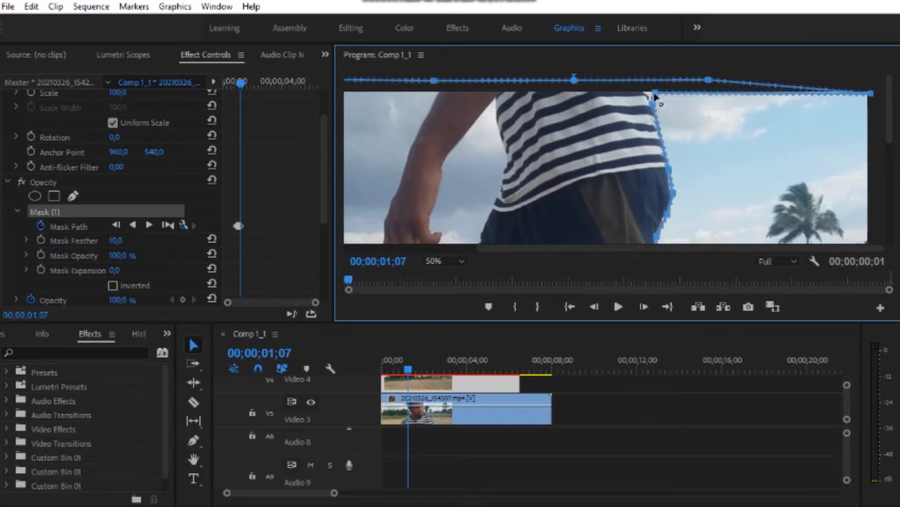
drag(873, 96, 695, 85)
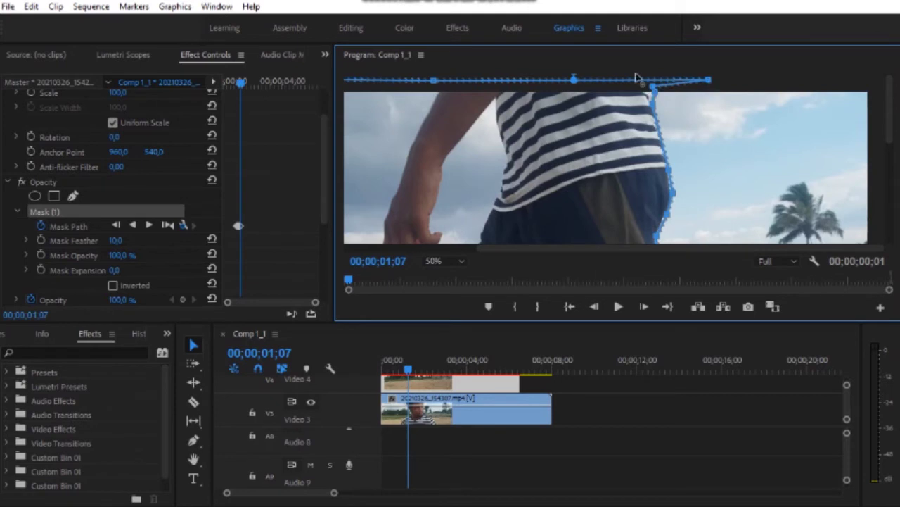
drag(709, 80, 631, 76)
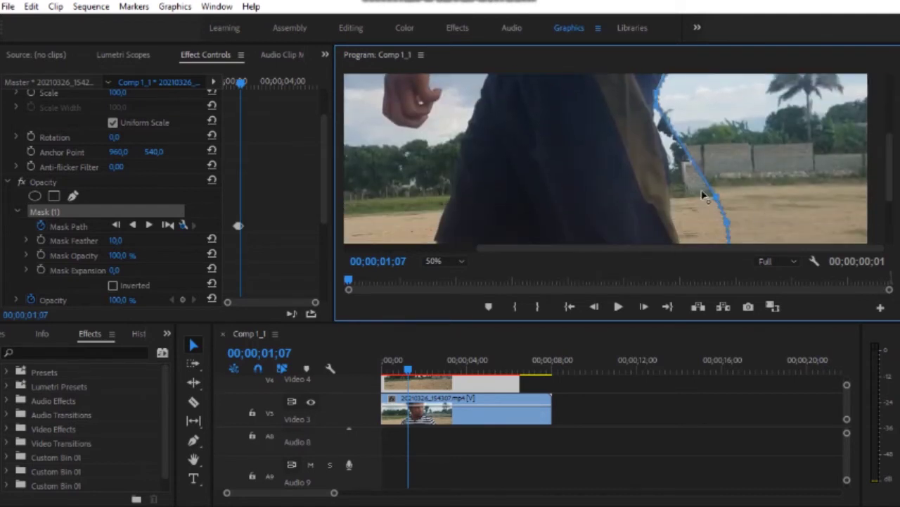
Step: Delete the stray lower-right mask point and pull a point up along the shorts
click(728, 229)
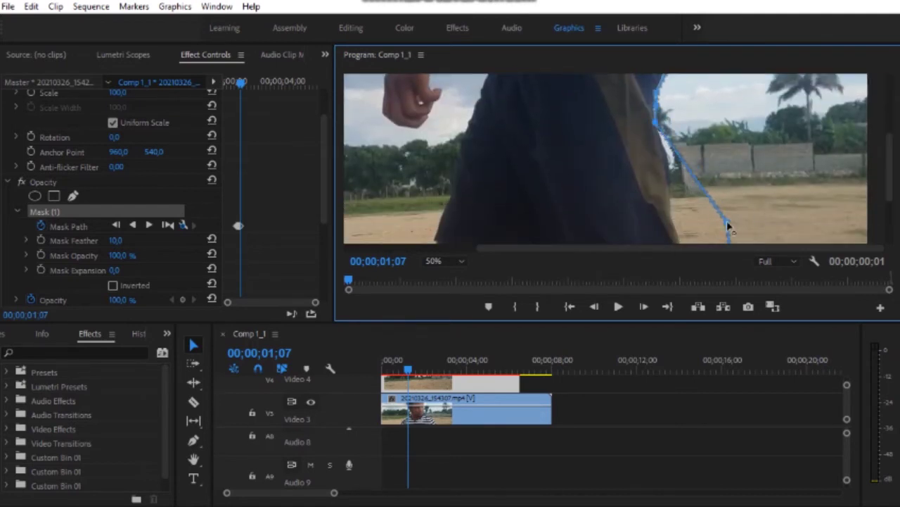
key(Delete)
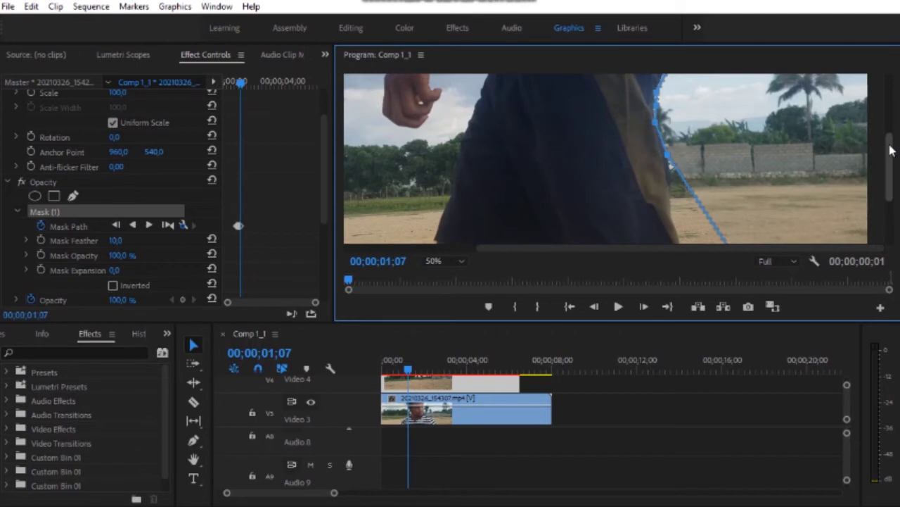
drag(890, 148, 891, 169)
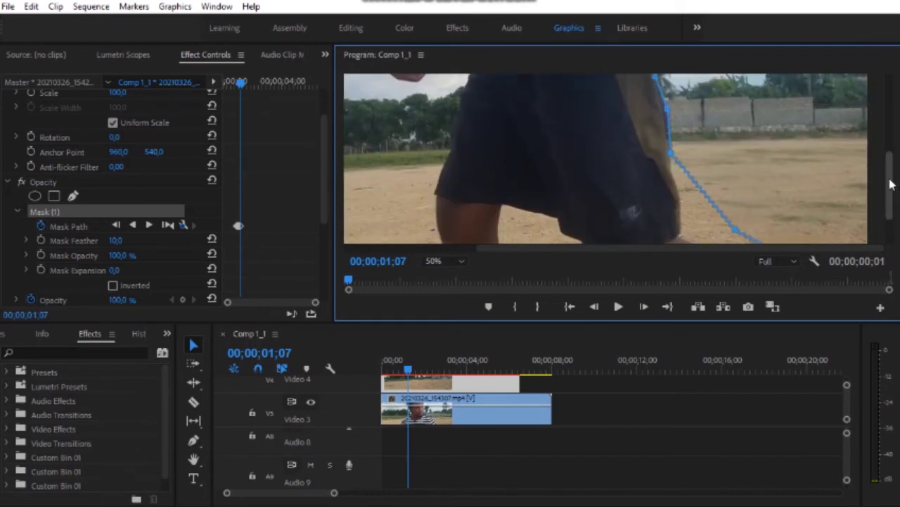
drag(891, 191, 892, 197)
drag(736, 196, 677, 141)
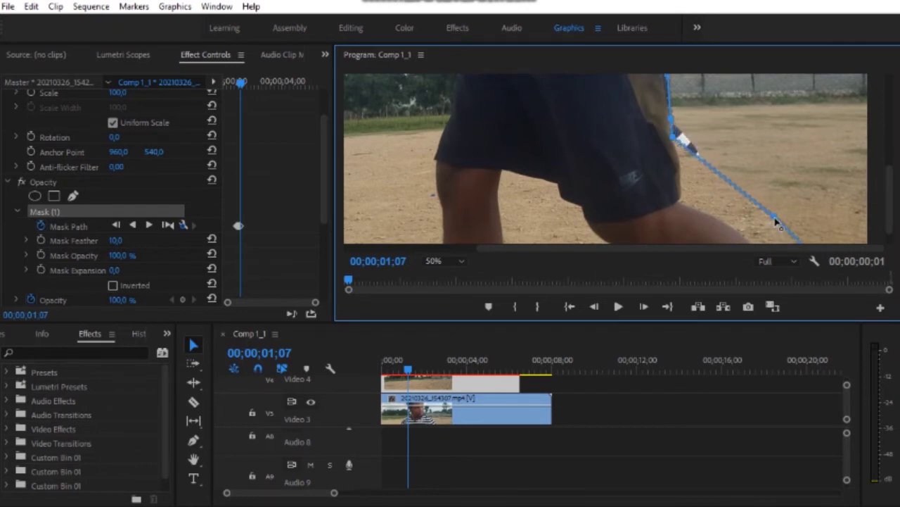
drag(679, 141, 711, 184)
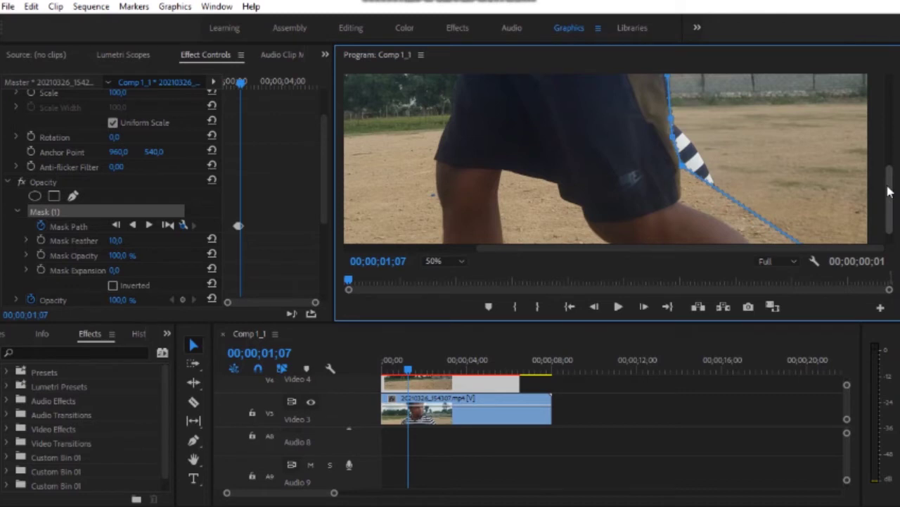
Step: Tighten the mask edge along the leg, adding a point beside it
scroll(888, 191, down, 2)
drag(806, 226, 760, 226)
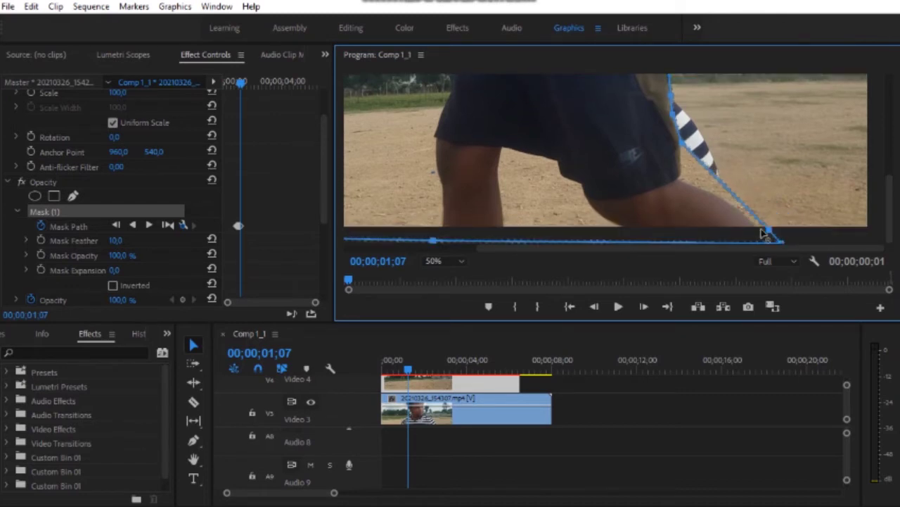
drag(692, 173, 688, 175)
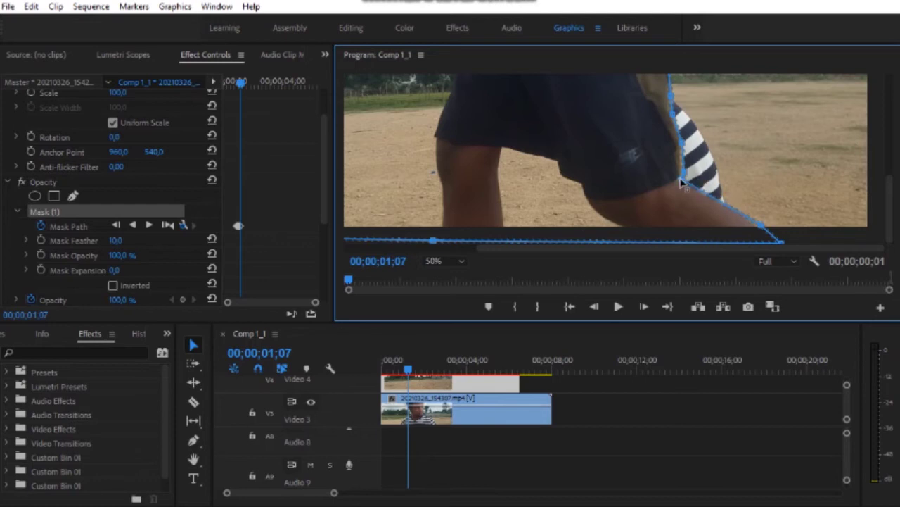
click(708, 186)
drag(714, 192, 720, 186)
Step: Add a point along the leg, then at 01;08 pull the mask's lower edge left to follow the leg
click(738, 205)
click(643, 307)
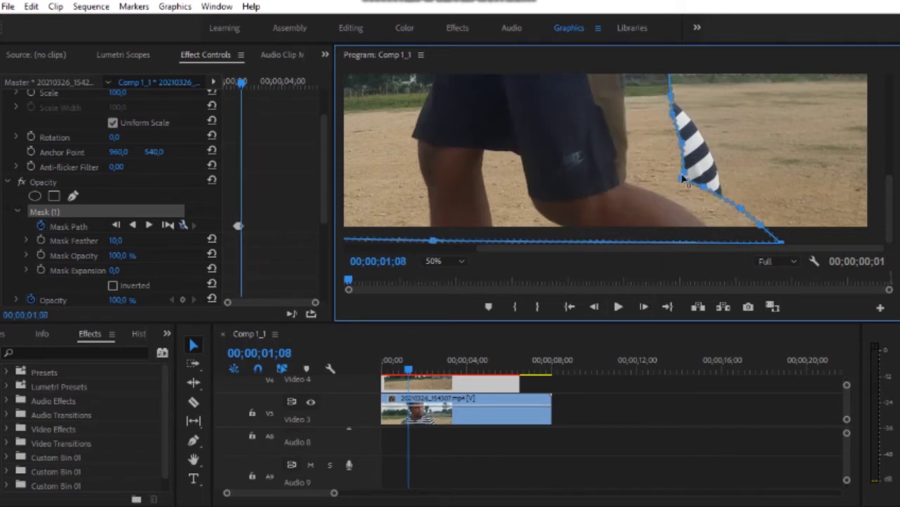
mouse_move(682, 177)
mouse_down()
mouse_move(630, 170)
mouse_move(627, 184)
mouse_move(663, 197)
mouse_up()
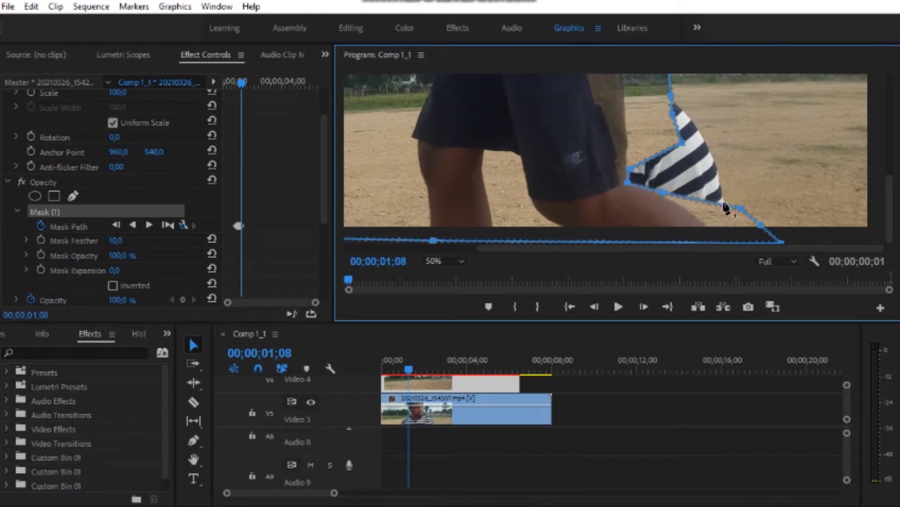
drag(688, 215, 662, 197)
drag(759, 224, 710, 226)
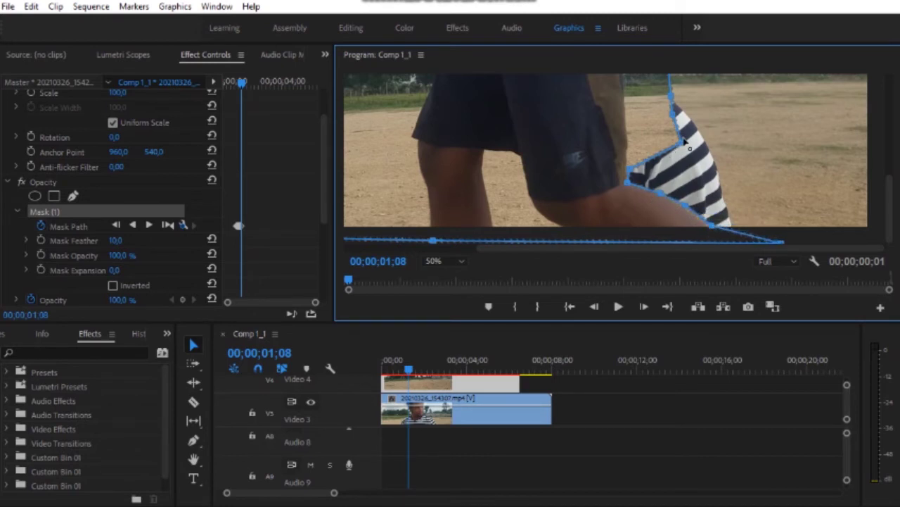
Step: Move the mask points onto the body edge and up to the frame top, removing the spike
mouse_move(681, 144)
mouse_down()
mouse_move(631, 139)
mouse_move(637, 102)
mouse_up()
mouse_move(891, 185)
mouse_down()
mouse_move(893, 146)
mouse_move(892, 156)
mouse_up()
mouse_move(672, 217)
mouse_down()
mouse_move(671, 171)
mouse_move(625, 113)
mouse_up()
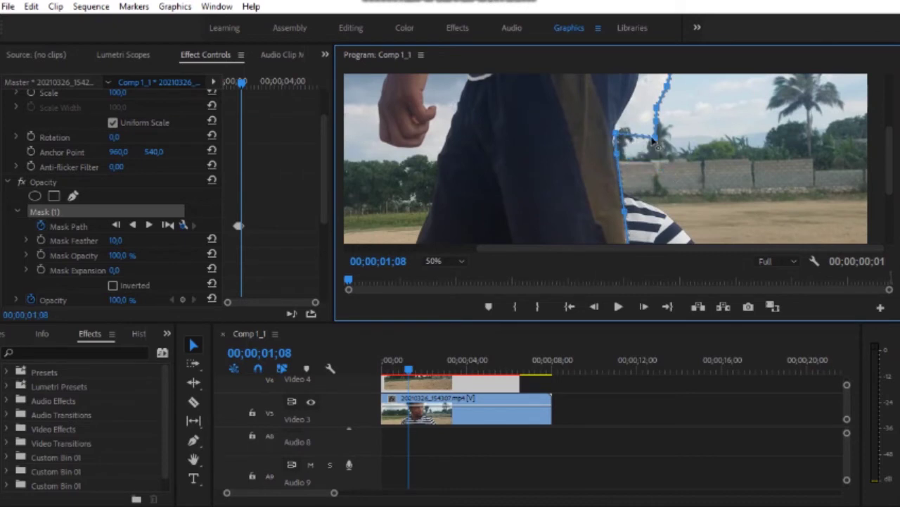
drag(646, 111, 641, 76)
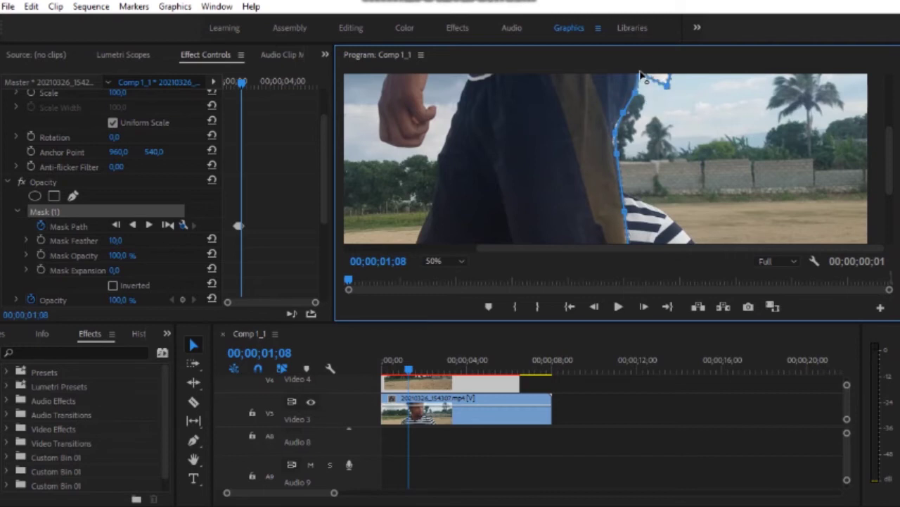
drag(889, 160, 890, 127)
drag(671, 182, 668, 134)
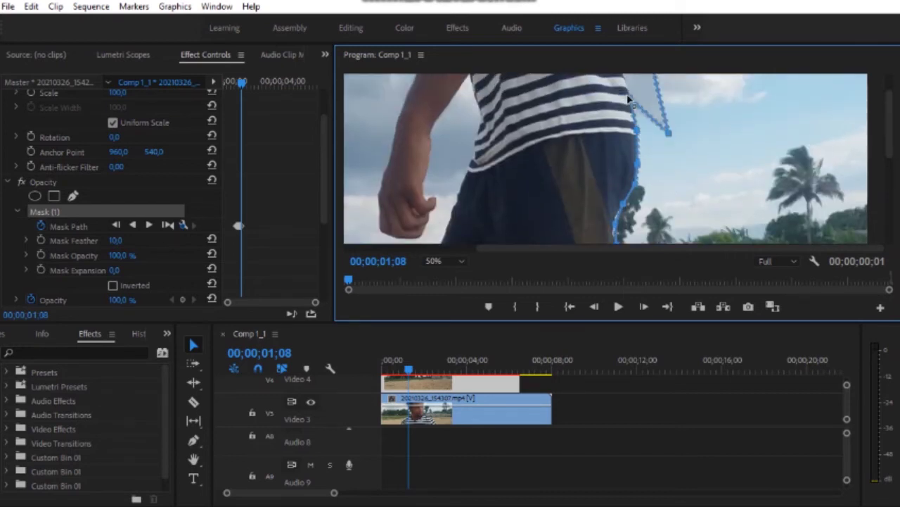
drag(669, 133, 627, 82)
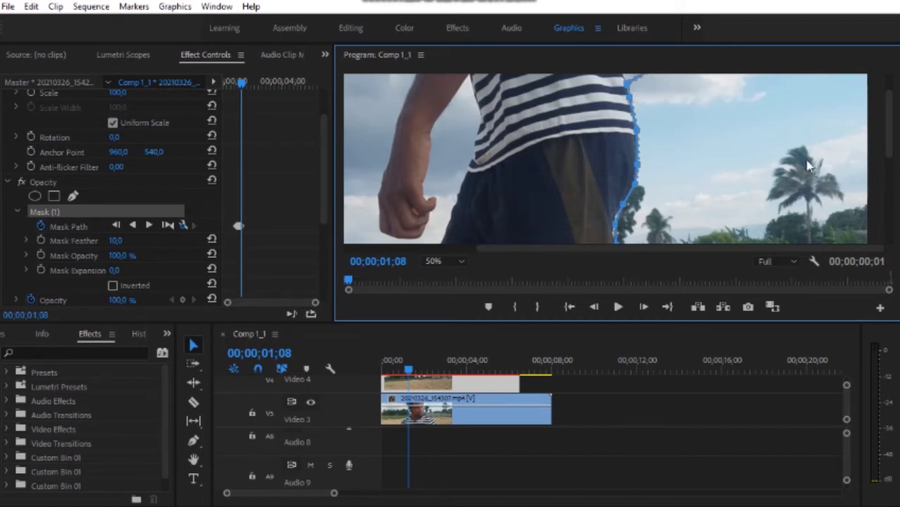
Step: Save the project with Ctrl+S
drag(890, 134, 889, 117)
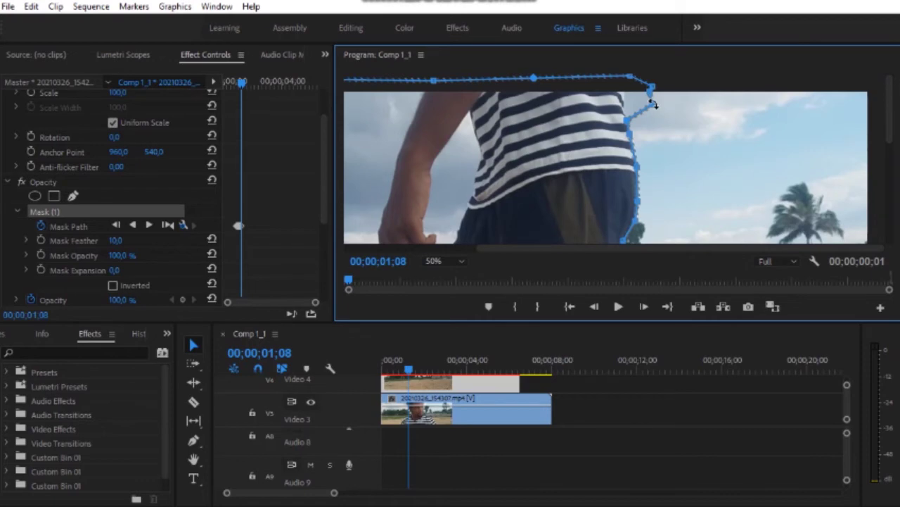
key(ctrl+s)
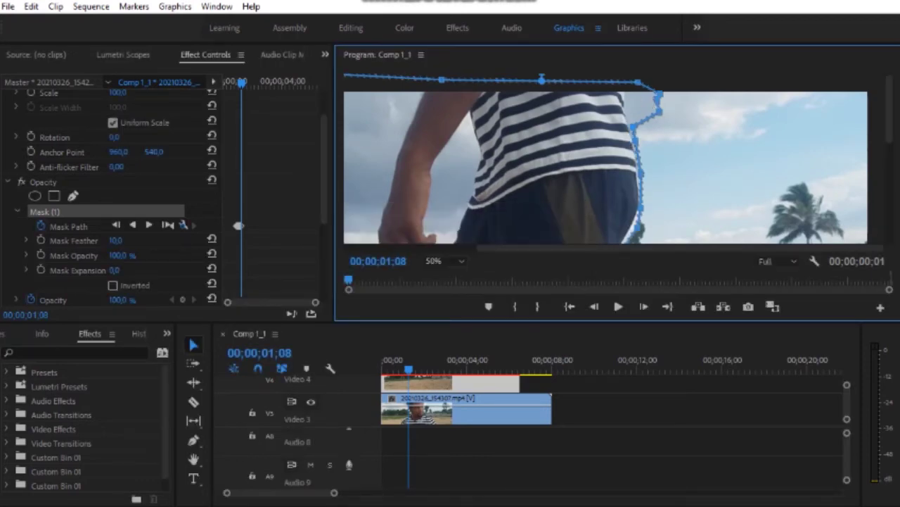
click(35, 8)
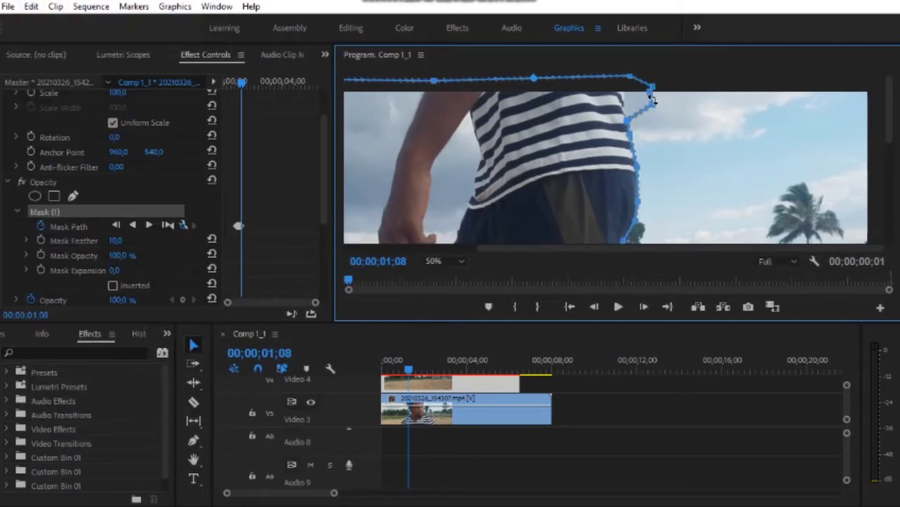
Step: Straighten the mask edge at the top of the shirt on frame 01;08
drag(653, 105, 628, 92)
drag(890, 132, 889, 226)
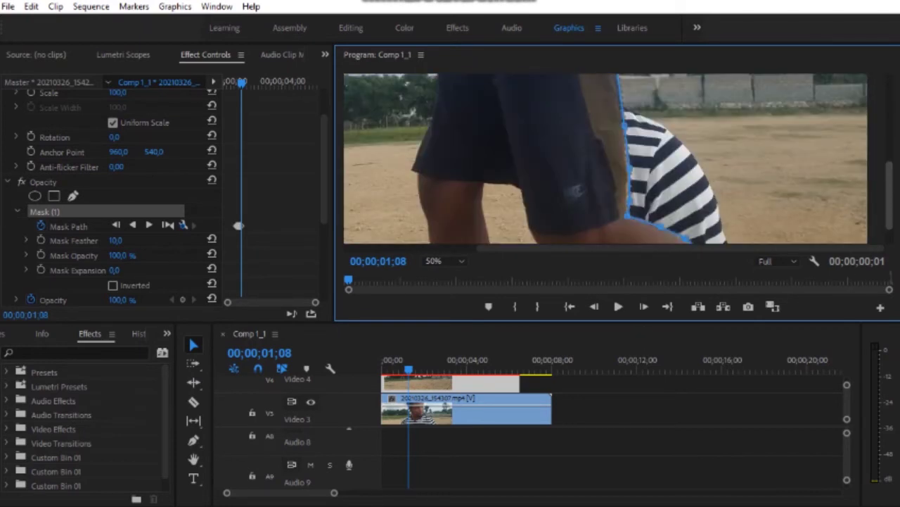
click(643, 306)
Step: At 01;09, pull the bottom mask point toward the leg and straighten the edge up the shirt's side to the frame top
mouse_move(718, 229)
mouse_down()
mouse_move(664, 229)
mouse_move(622, 201)
mouse_up()
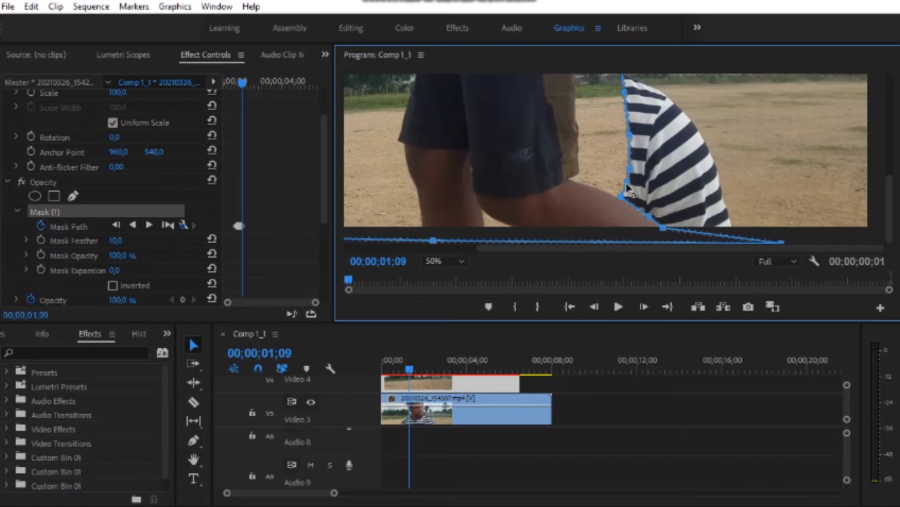
drag(626, 187, 573, 180)
mouse_move(629, 168)
mouse_down()
mouse_move(631, 137)
mouse_move(618, 104)
mouse_up()
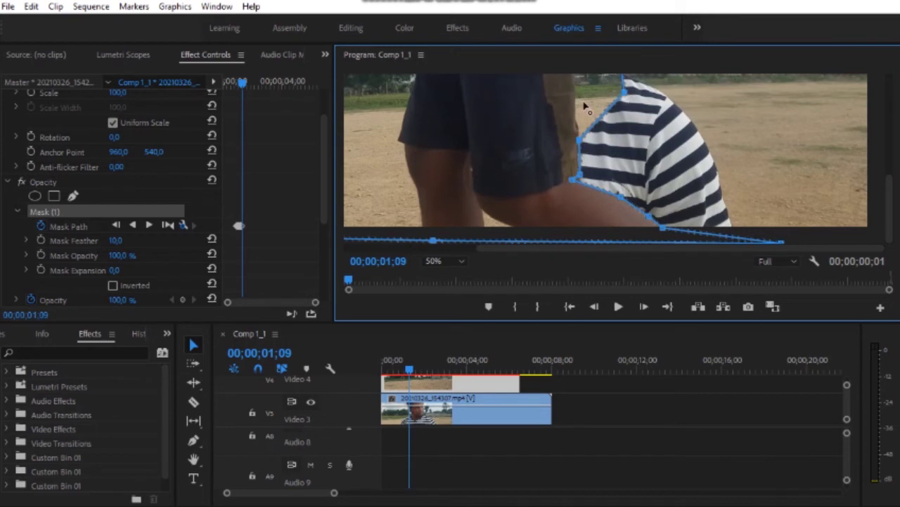
drag(888, 205, 883, 159)
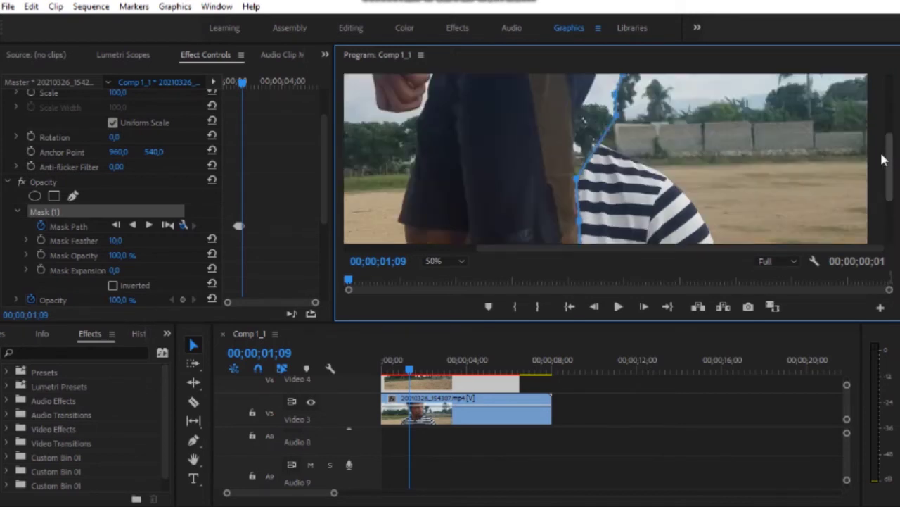
drag(578, 167, 609, 87)
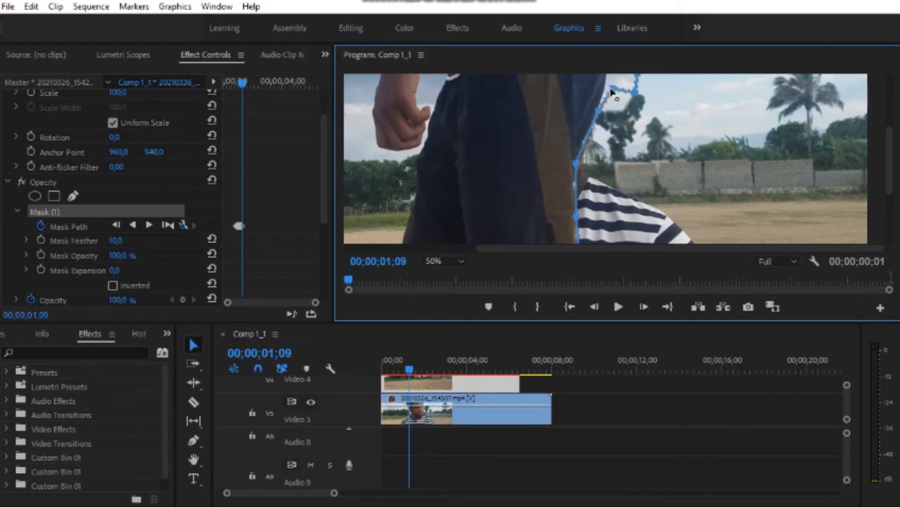
drag(887, 151, 889, 87)
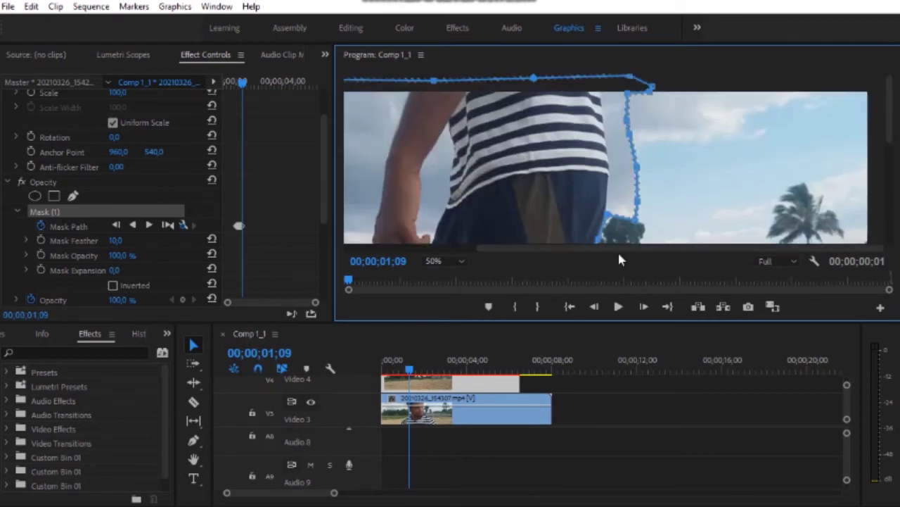
drag(614, 195, 636, 202)
mouse_move(614, 165)
mouse_down()
mouse_move(640, 171)
mouse_move(632, 136)
mouse_up()
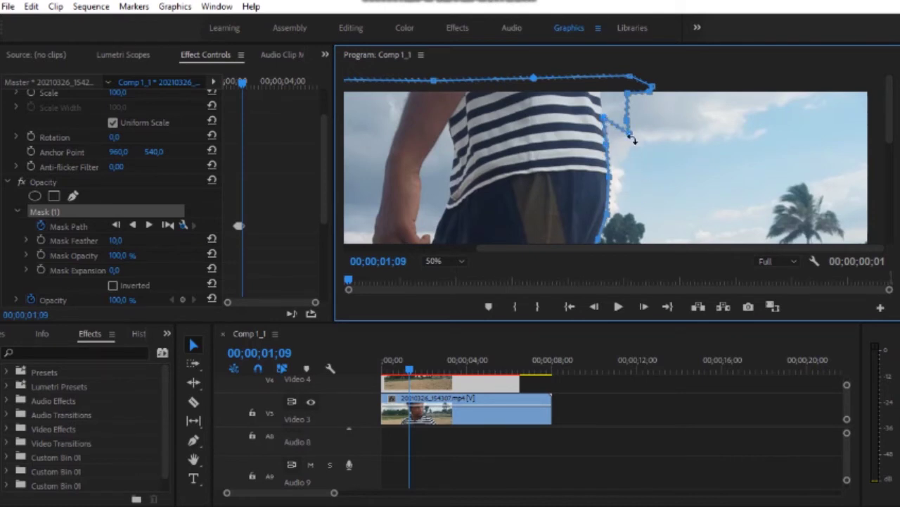
mouse_move(619, 129)
mouse_down()
mouse_move(633, 125)
mouse_move(610, 88)
mouse_up()
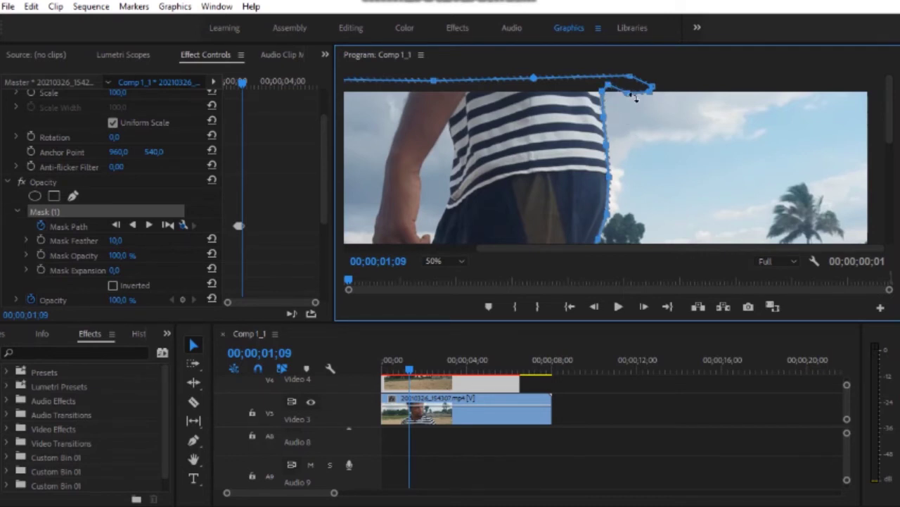
scroll(621, 281, down, 5)
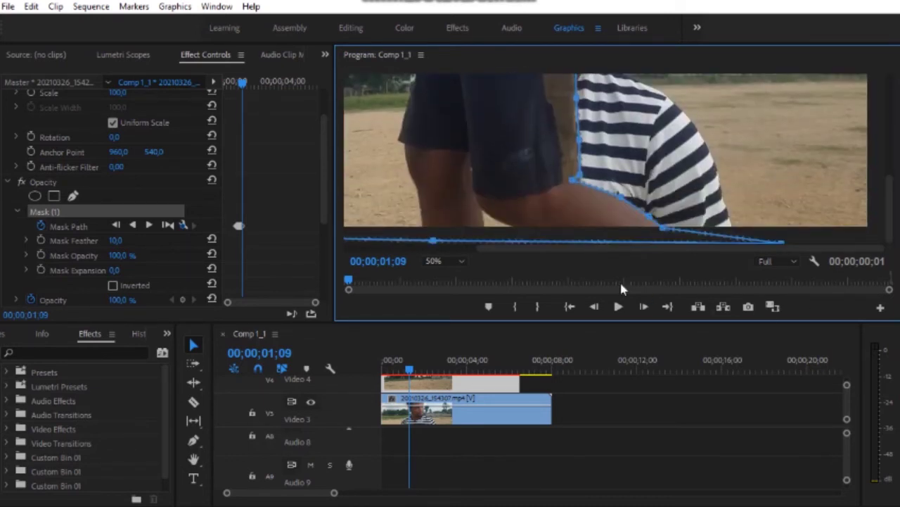
click(644, 308)
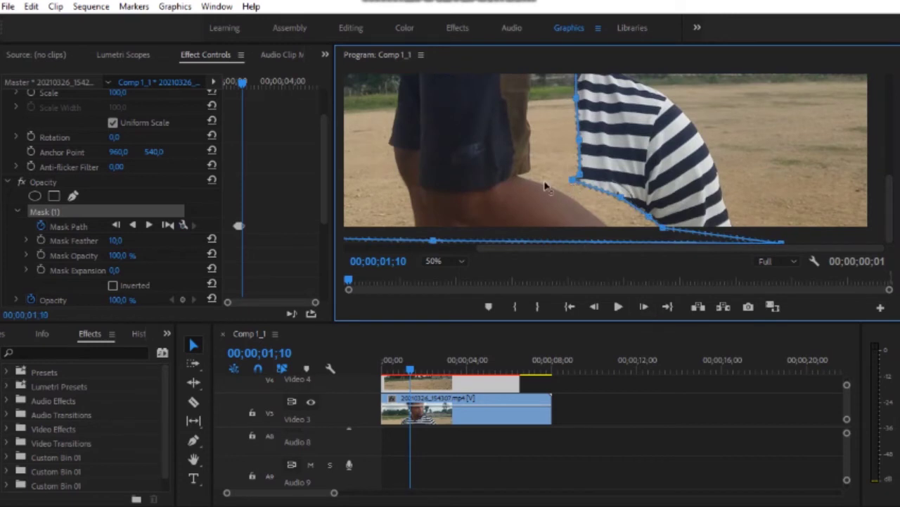
Step: Drag the mask points left to hug the striped shirt, adding a point on the lower edge
drag(573, 180, 522, 177)
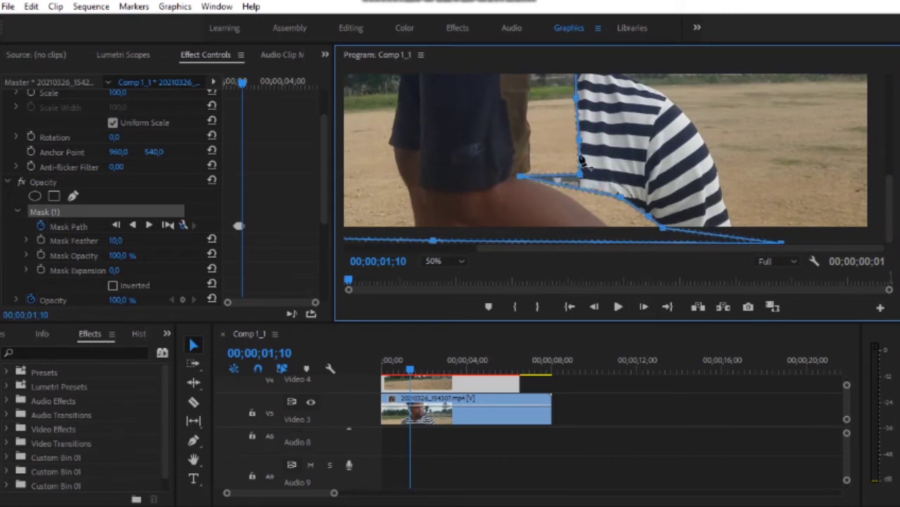
drag(579, 141, 532, 133)
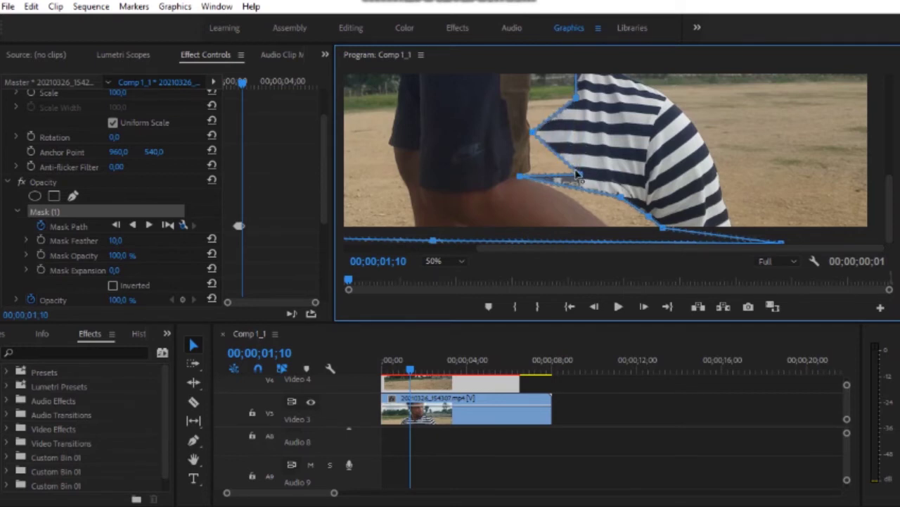
drag(534, 173, 531, 171)
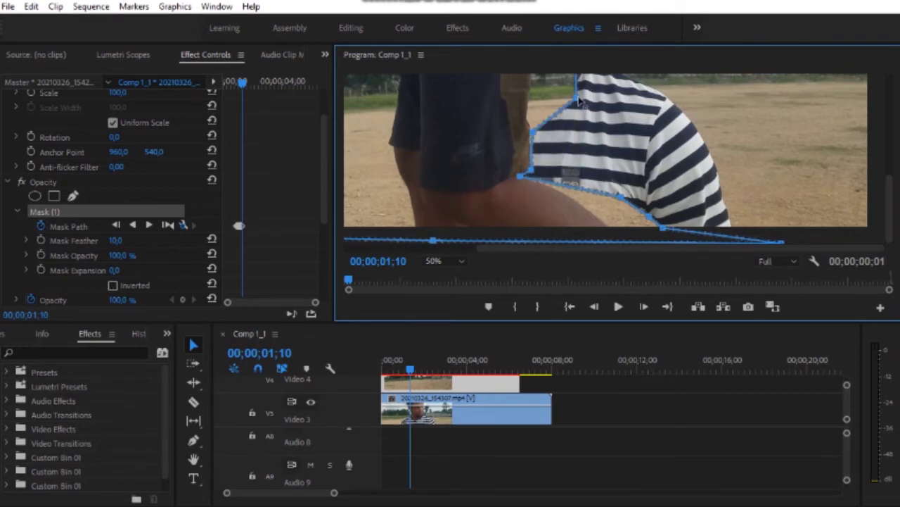
drag(545, 106, 529, 118)
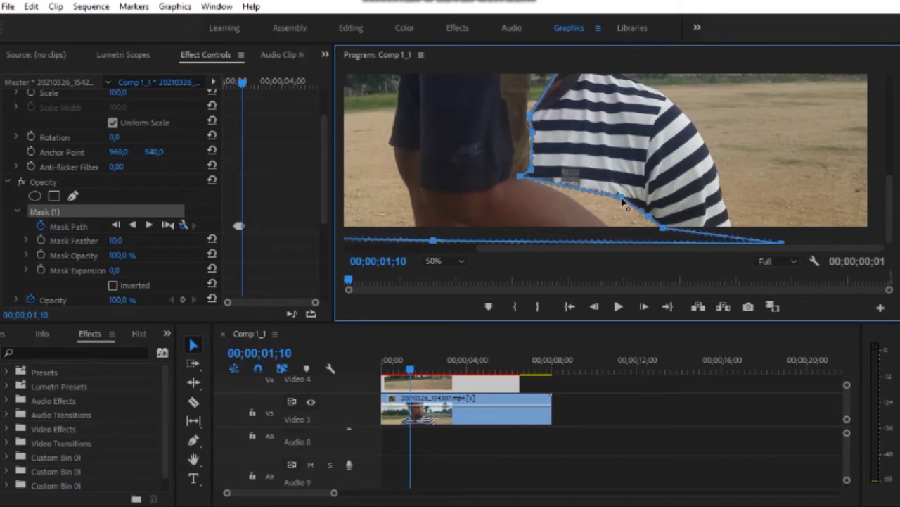
click(568, 192)
drag(590, 211, 580, 204)
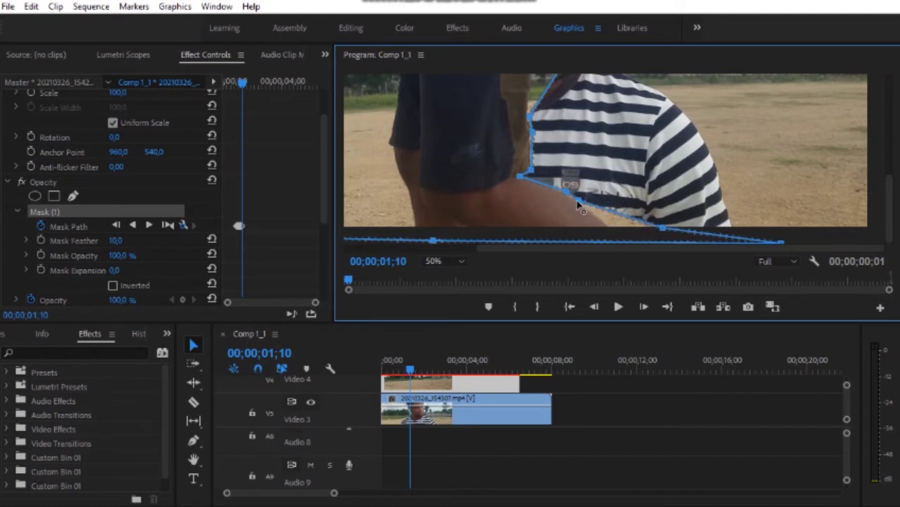
drag(663, 229, 609, 228)
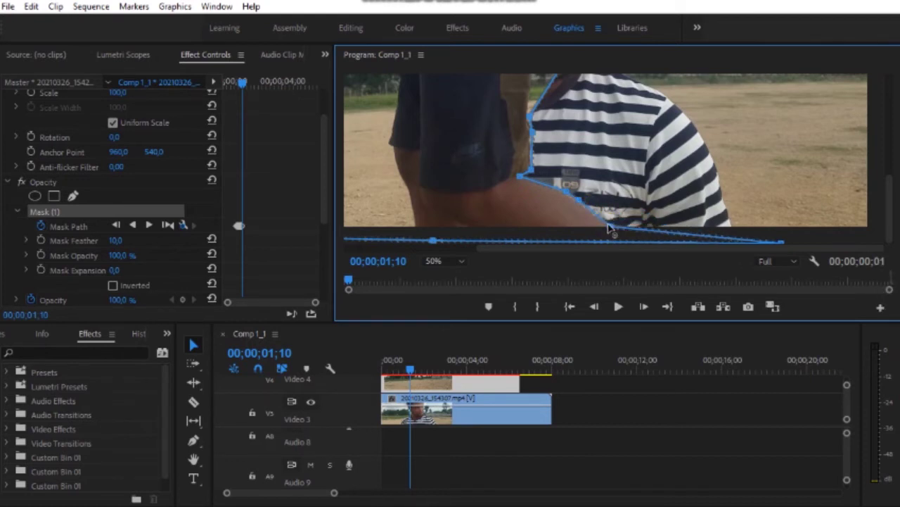
Step: Reshape the upper mask edge to reveal the face, then advance to frame 01;11
scroll(570, 185, up, 5)
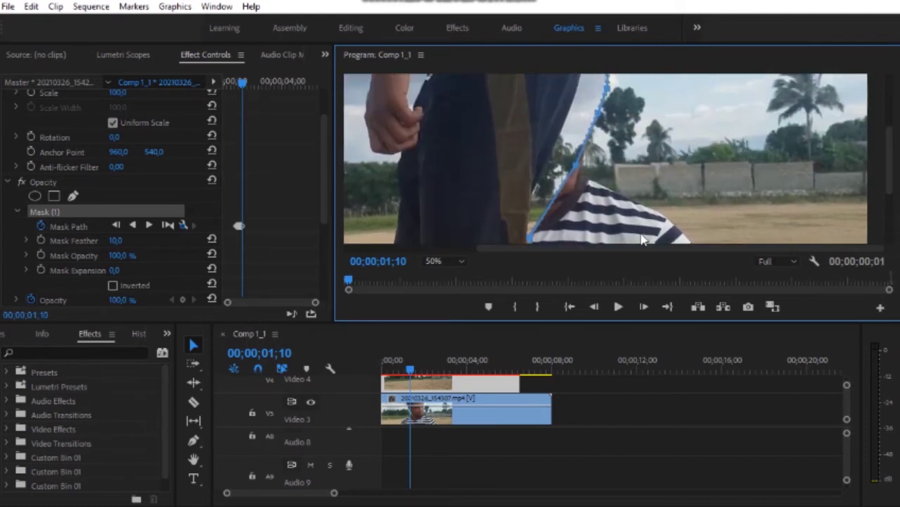
drag(563, 160, 536, 203)
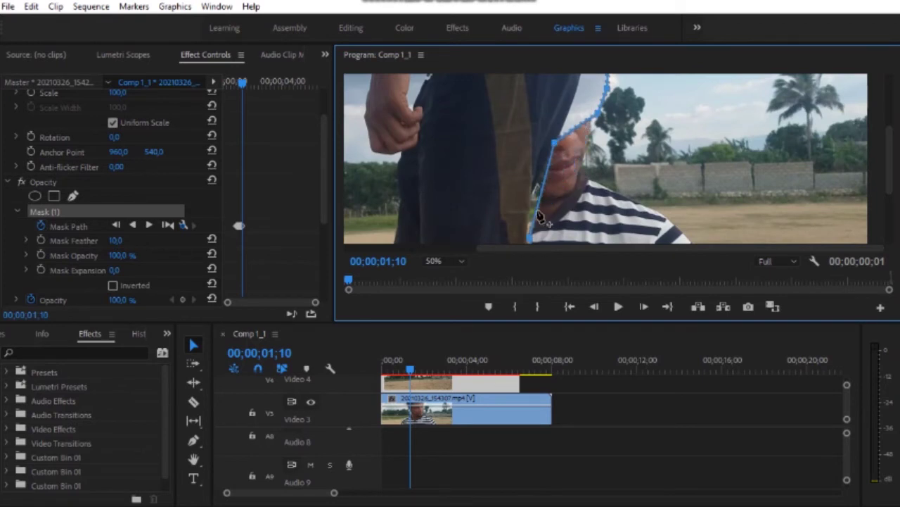
scroll(600, 213, up, 3)
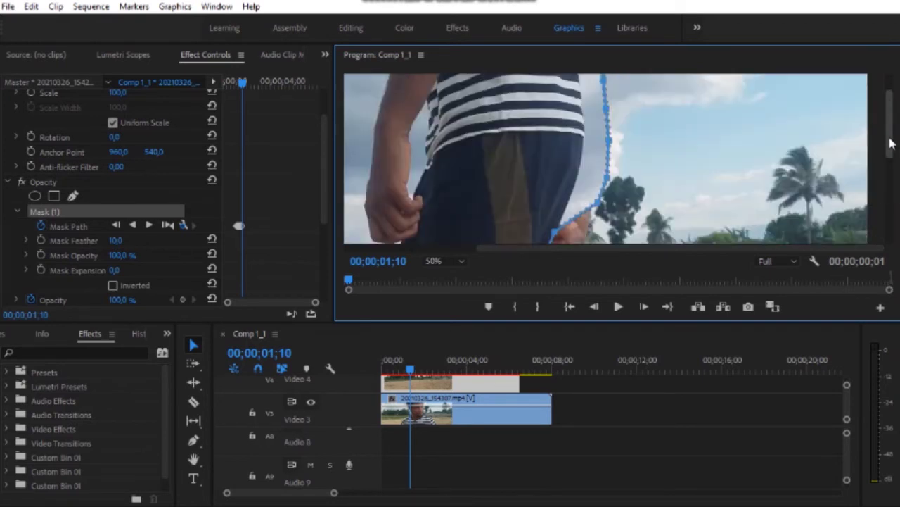
drag(597, 205, 584, 151)
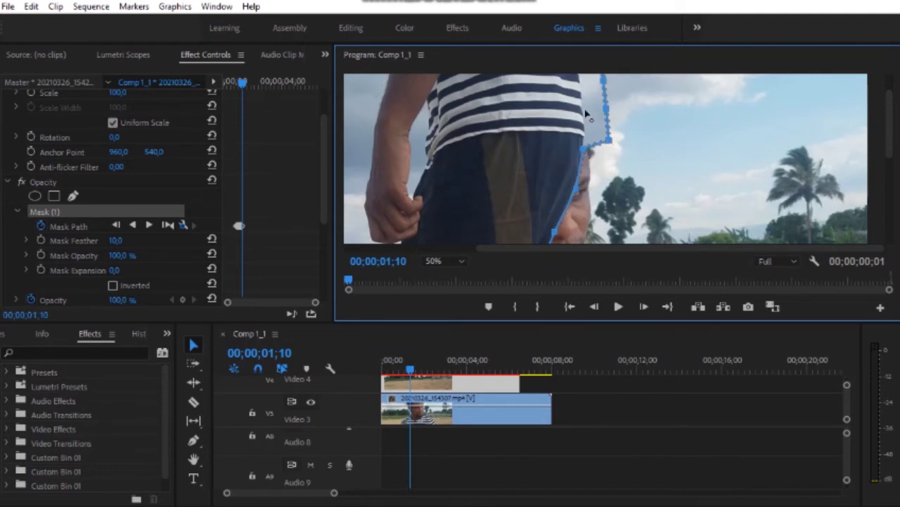
drag(586, 114, 600, 112)
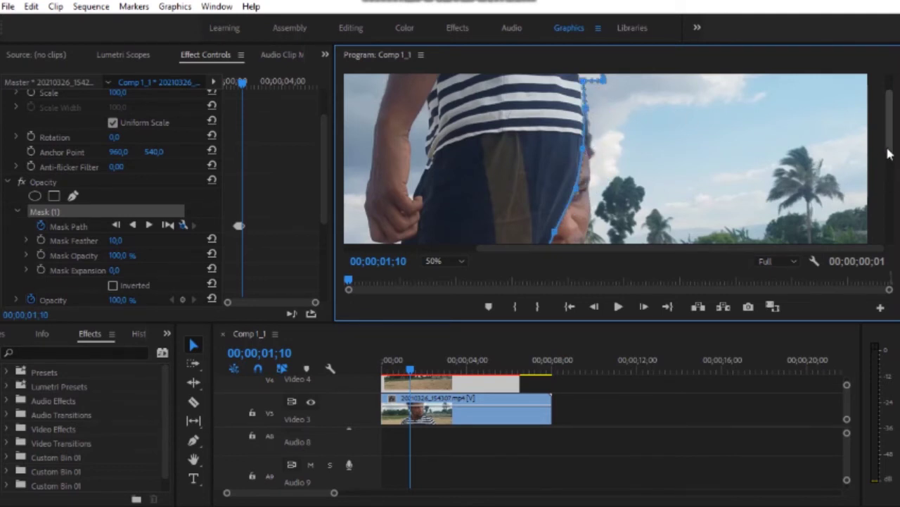
scroll(601, 112, up, 2)
drag(592, 107, 578, 93)
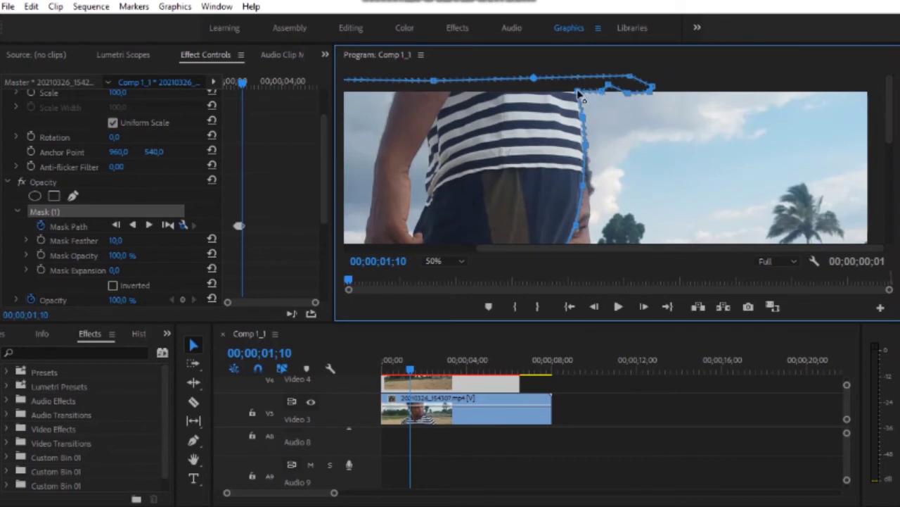
drag(891, 103, 890, 113)
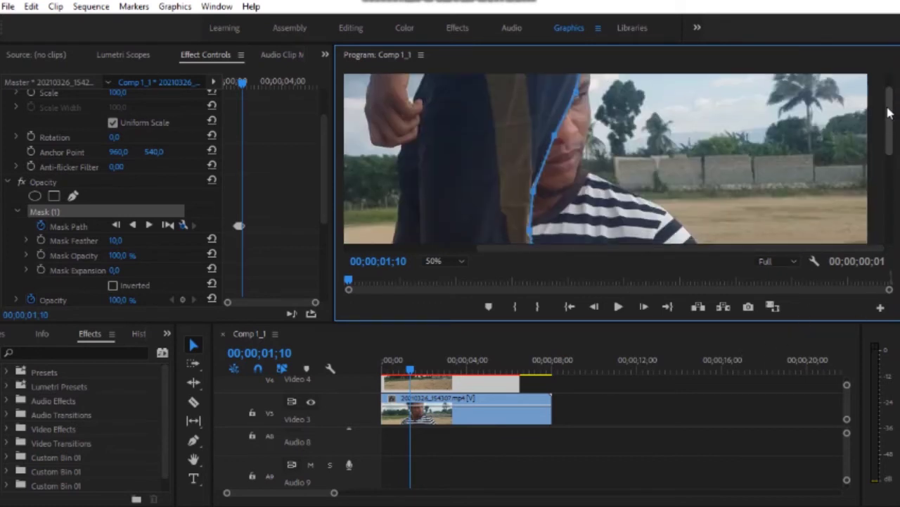
click(644, 306)
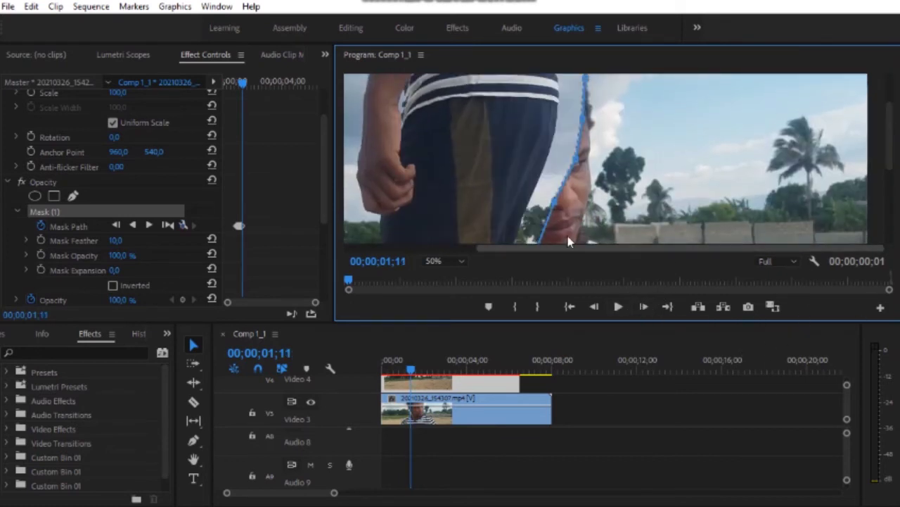
Step: Move the mask edge up and straighten it beside the face
drag(538, 195, 589, 80)
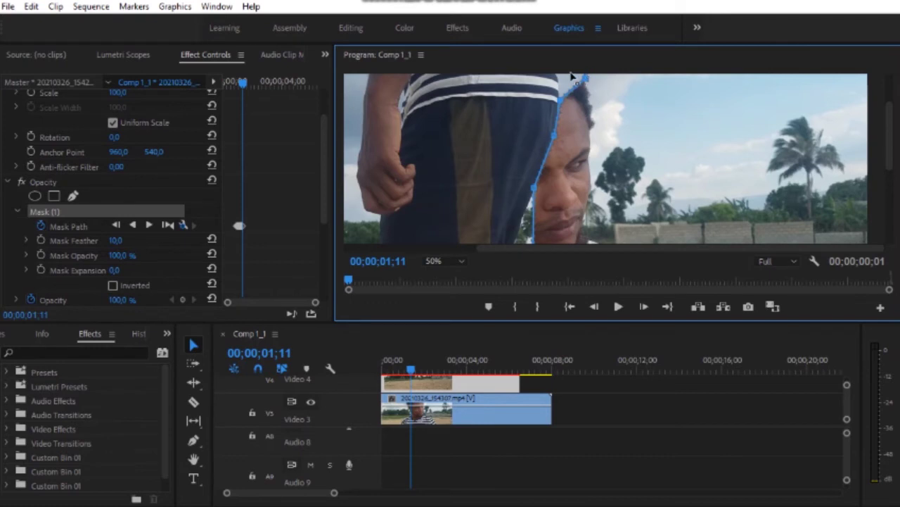
drag(891, 141, 891, 106)
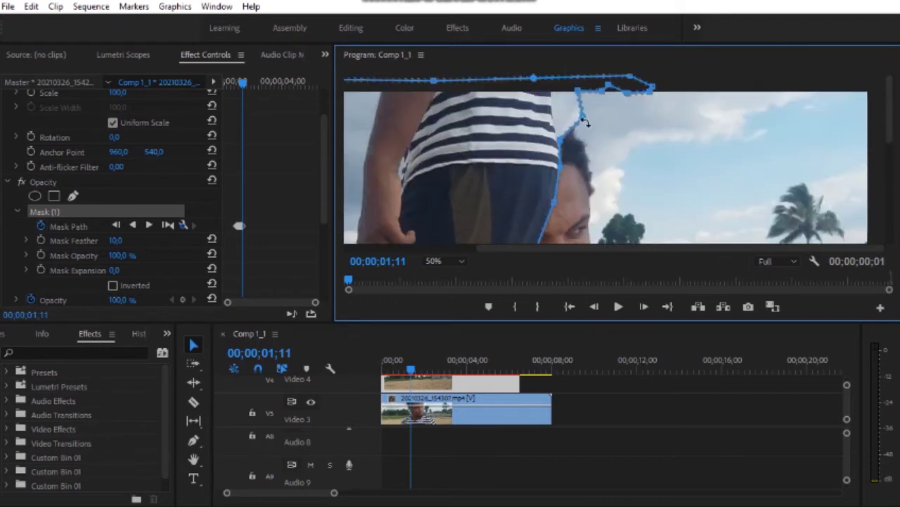
drag(584, 121, 554, 95)
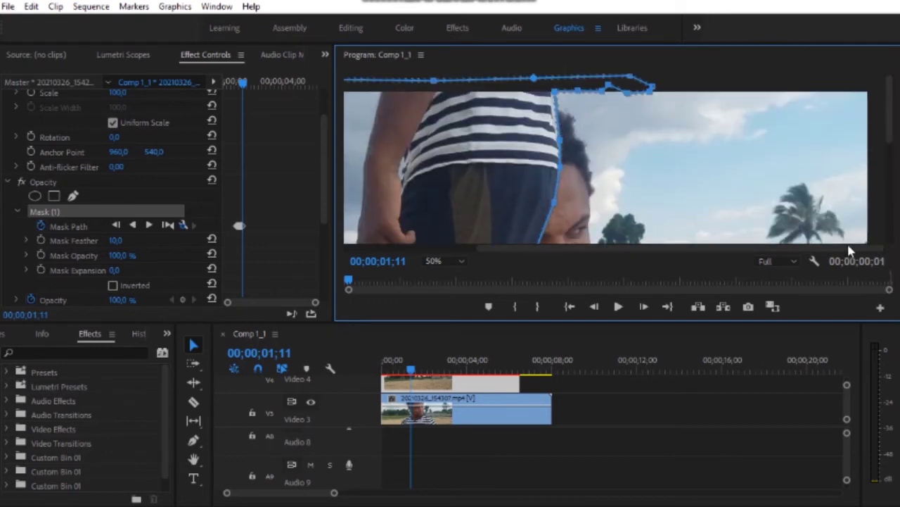
drag(894, 134, 891, 232)
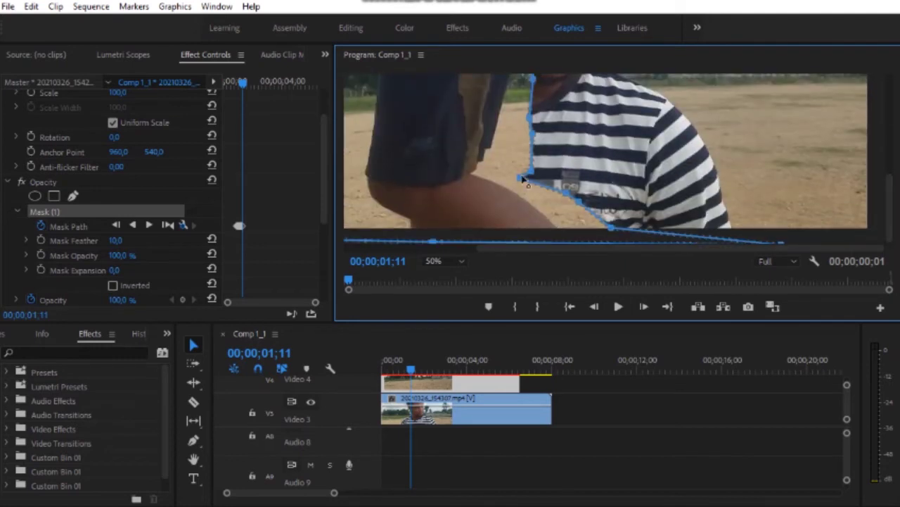
Step: Trace the arm and shirt edges, adding a point and turning the stepped edge diagonal
drag(520, 177, 472, 174)
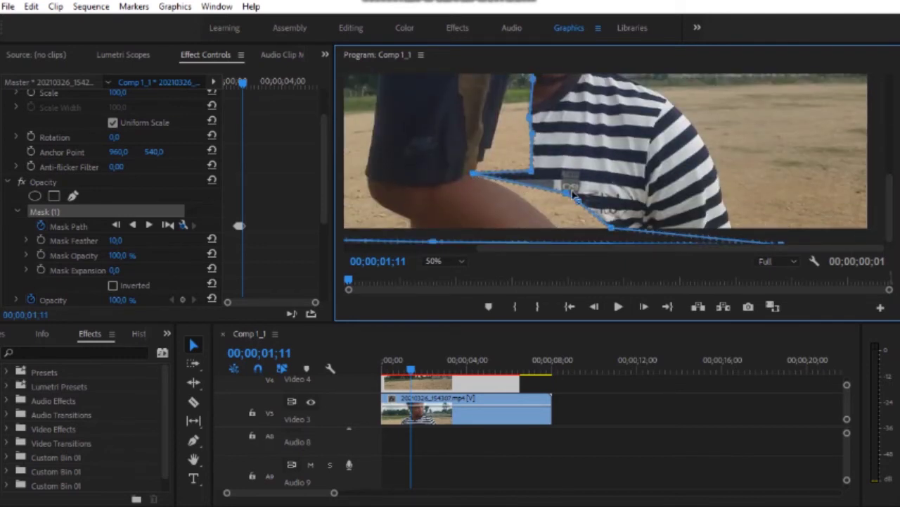
click(507, 186)
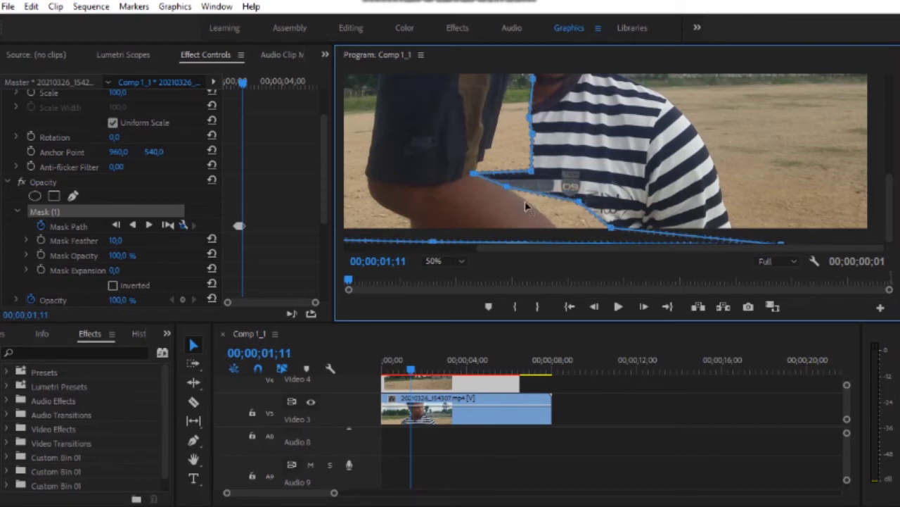
drag(611, 227, 562, 227)
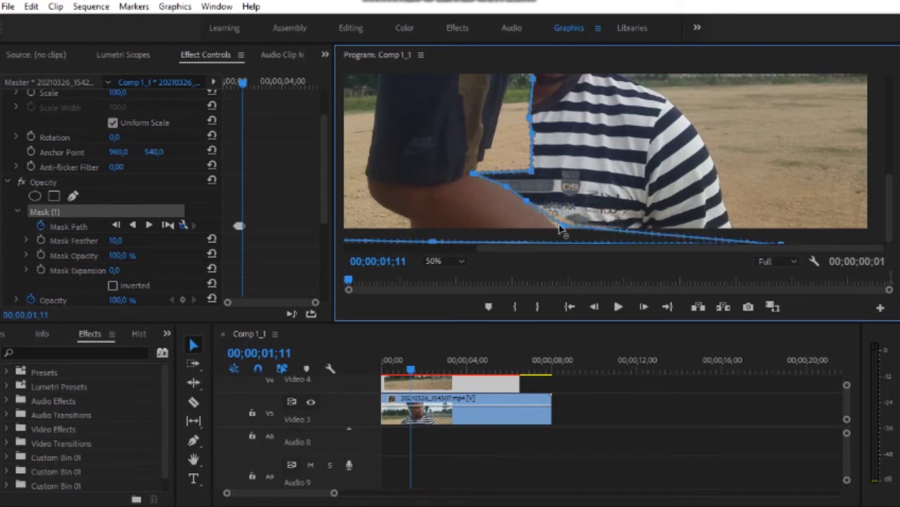
mouse_move(532, 171)
mouse_down()
mouse_move(480, 169)
mouse_move(498, 123)
mouse_up()
drag(533, 79, 513, 77)
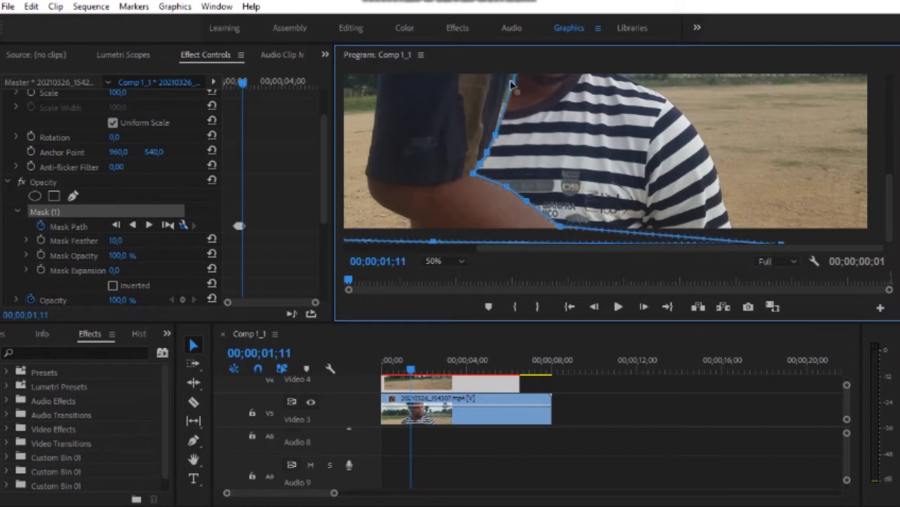
mouse_move(890, 208)
mouse_down()
mouse_move(889, 106)
mouse_move(889, 211)
mouse_up()
Step: Step to frame 01;12 and fit the mask points to the arm and shirt edges
click(644, 306)
drag(475, 173, 453, 164)
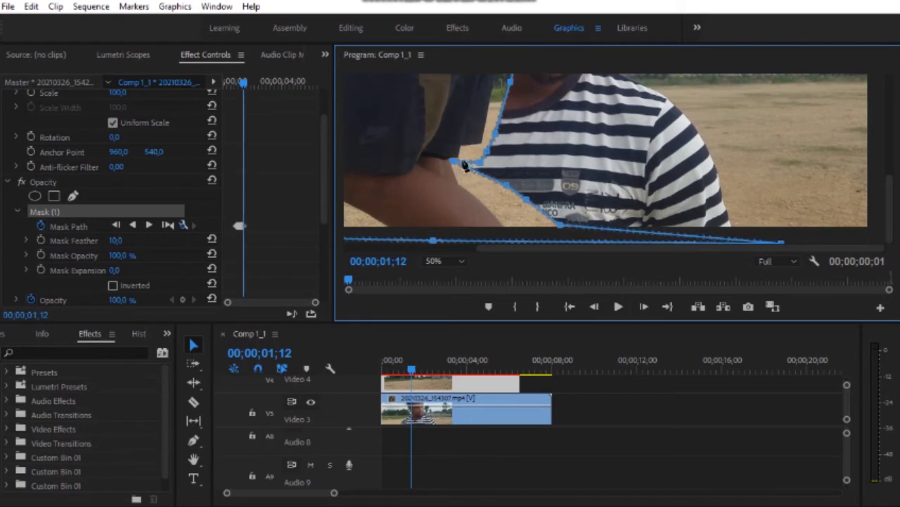
drag(471, 165, 464, 155)
drag(493, 139, 481, 145)
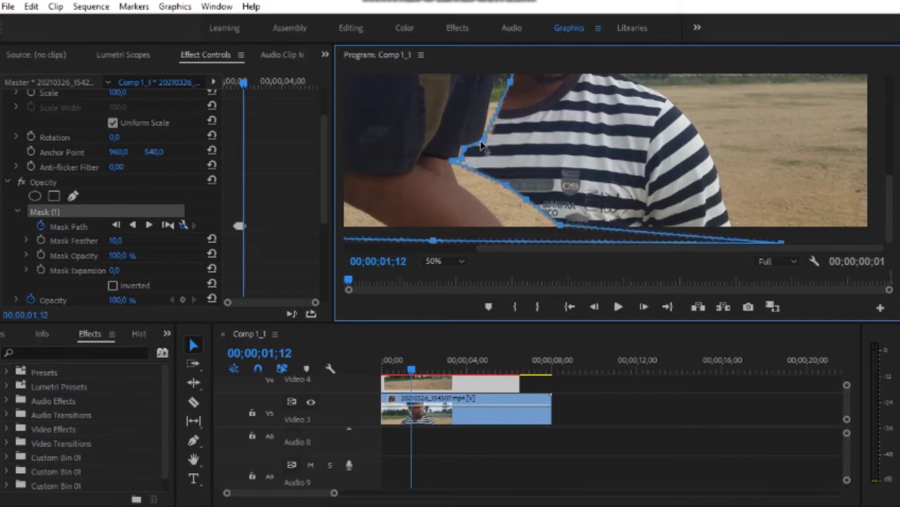
drag(510, 80, 496, 86)
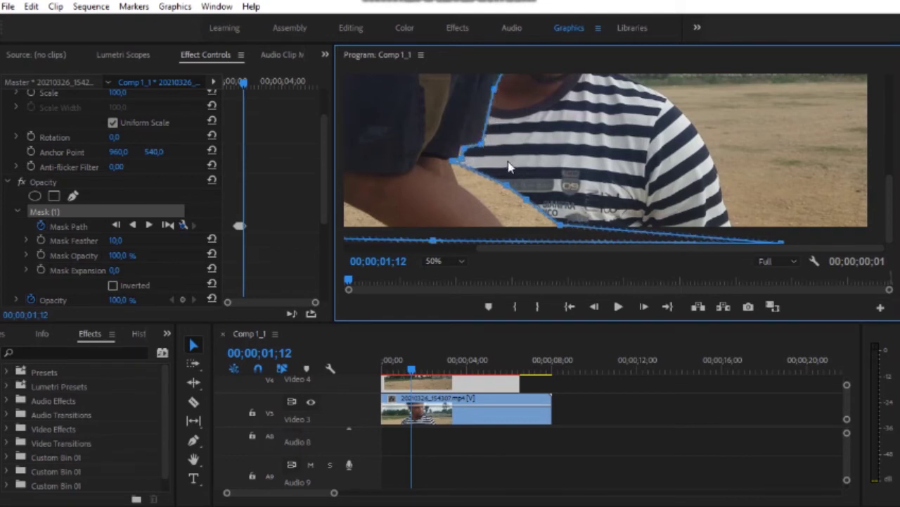
drag(491, 180, 461, 183)
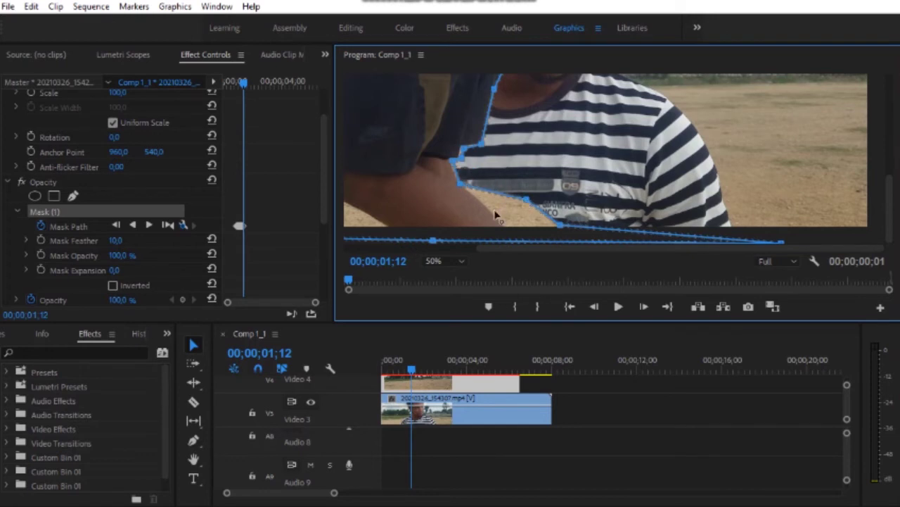
drag(560, 225, 508, 231)
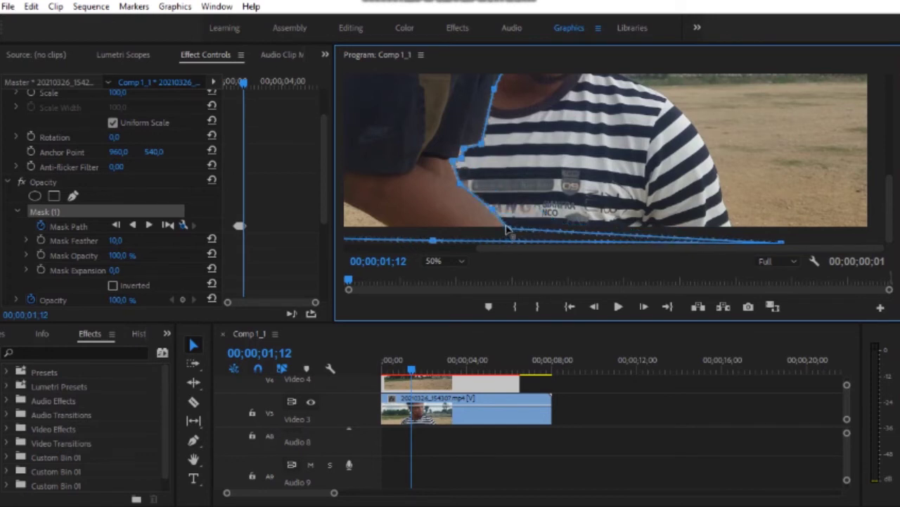
Step: Align the mask edge straight down beside the man's head, then advance to 01;13
drag(883, 207, 890, 165)
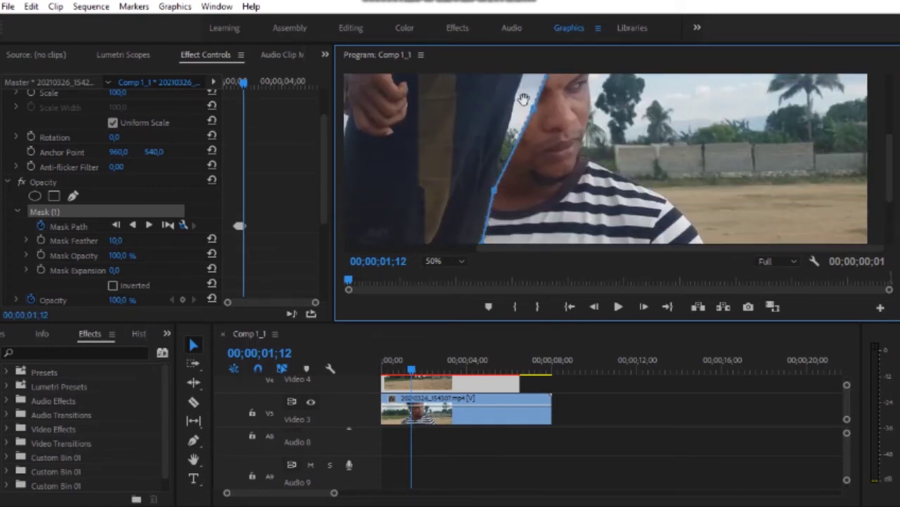
drag(889, 169, 889, 127)
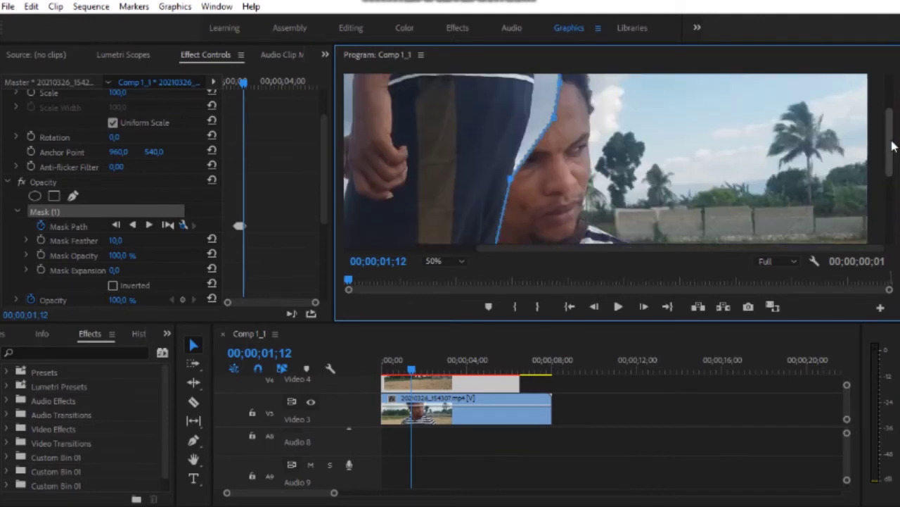
mouse_move(554, 161)
mouse_down()
mouse_move(557, 139)
mouse_move(536, 123)
mouse_up()
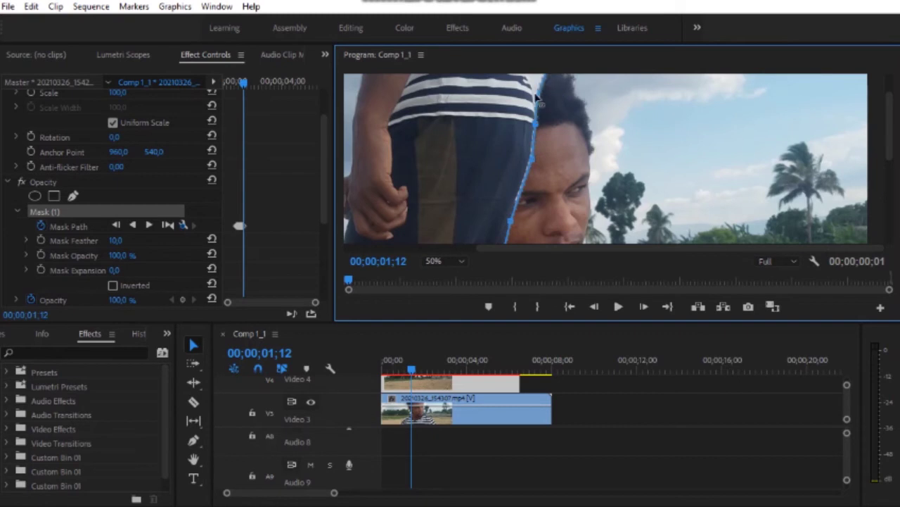
drag(889, 130, 890, 112)
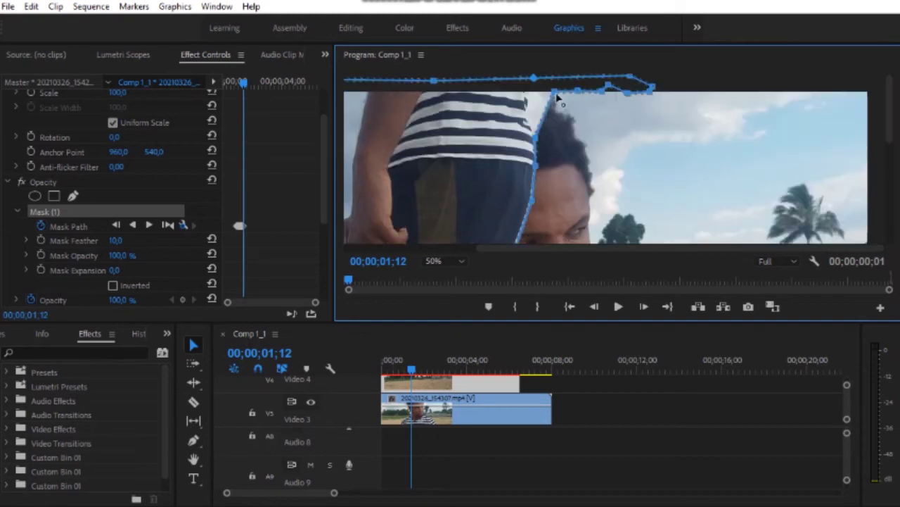
drag(536, 95, 530, 89)
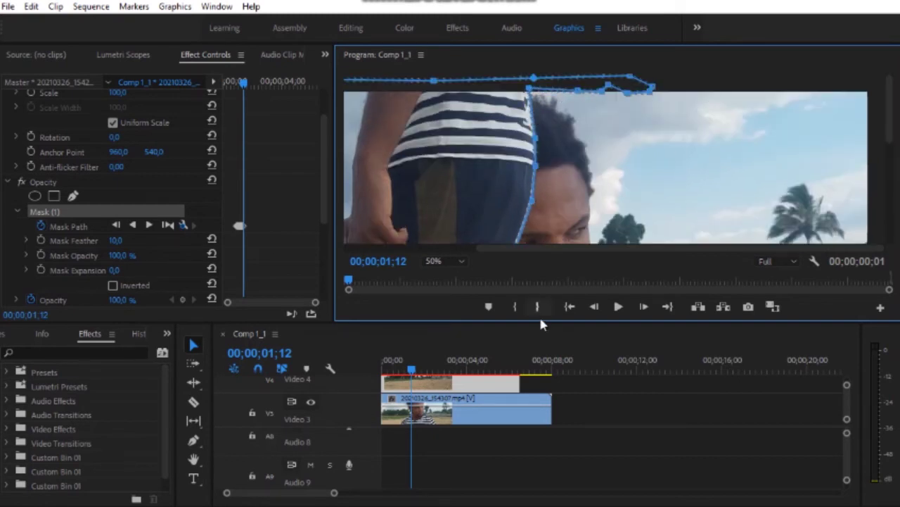
click(642, 312)
Step: Move the mask points onto the man's hairline and the shirt/face boundary
drag(537, 139, 510, 129)
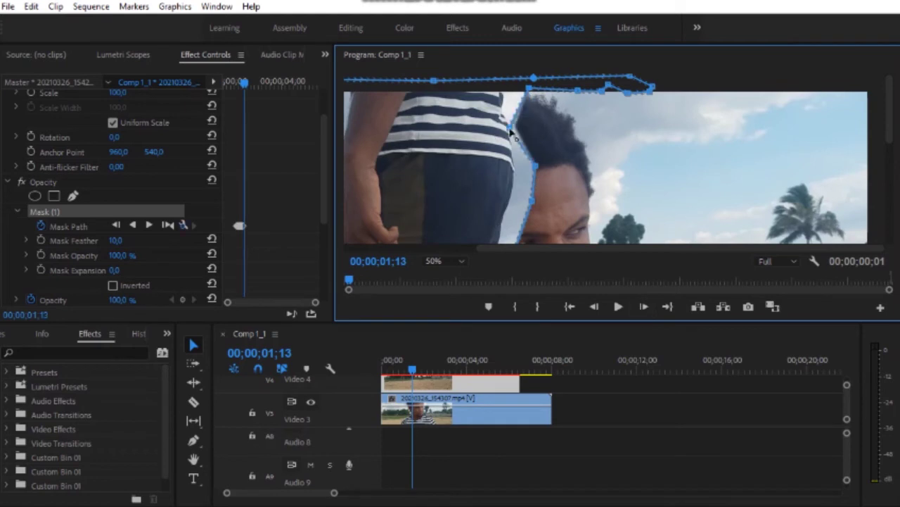
drag(529, 89, 505, 90)
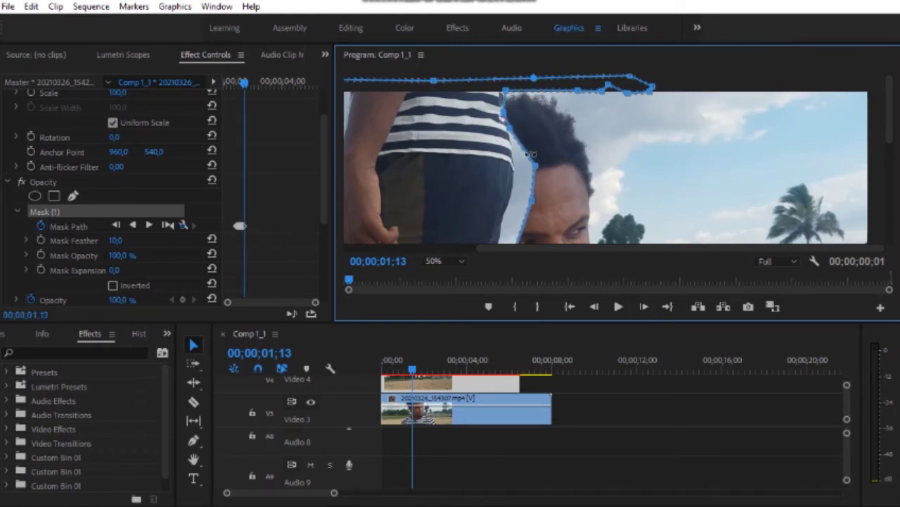
mouse_move(521, 171)
mouse_down()
mouse_move(534, 188)
mouse_move(516, 184)
mouse_up()
drag(516, 230, 507, 223)
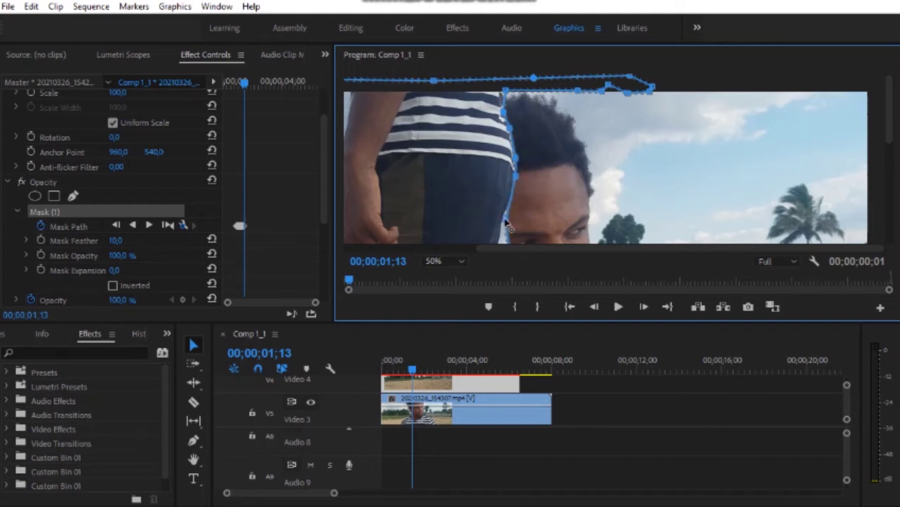
drag(890, 116, 890, 148)
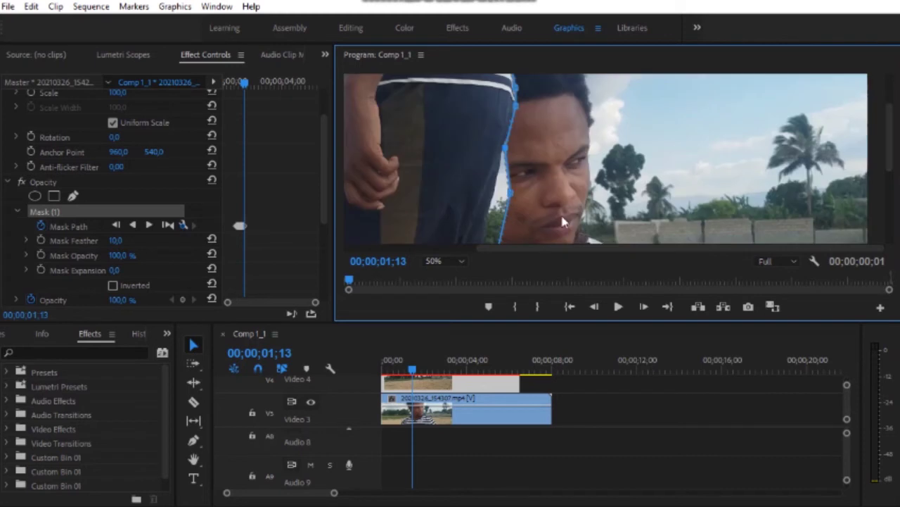
mouse_move(890, 130)
mouse_down()
mouse_move(890, 197)
mouse_move(890, 166)
mouse_up()
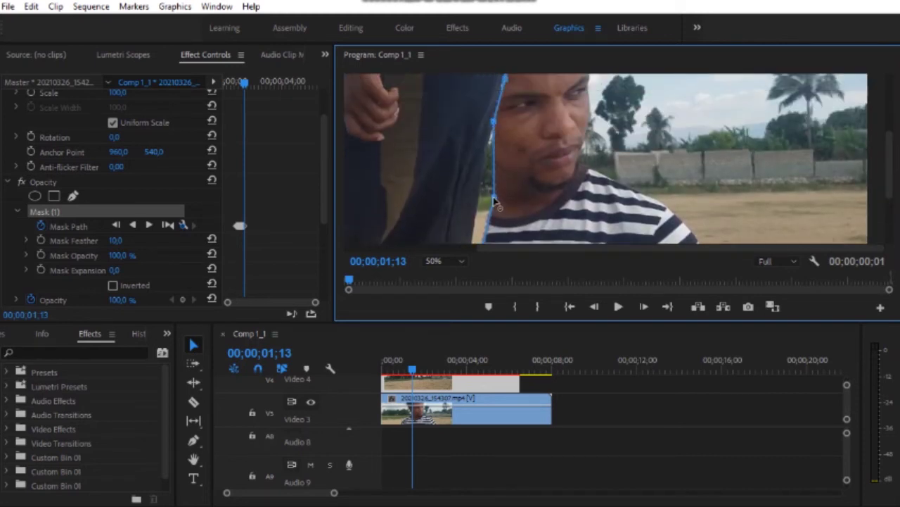
Step: Trace the cheek and collar, undo two unwanted moves, and pull the lower point along the shirt
drag(496, 201, 482, 195)
drag(890, 156, 884, 183)
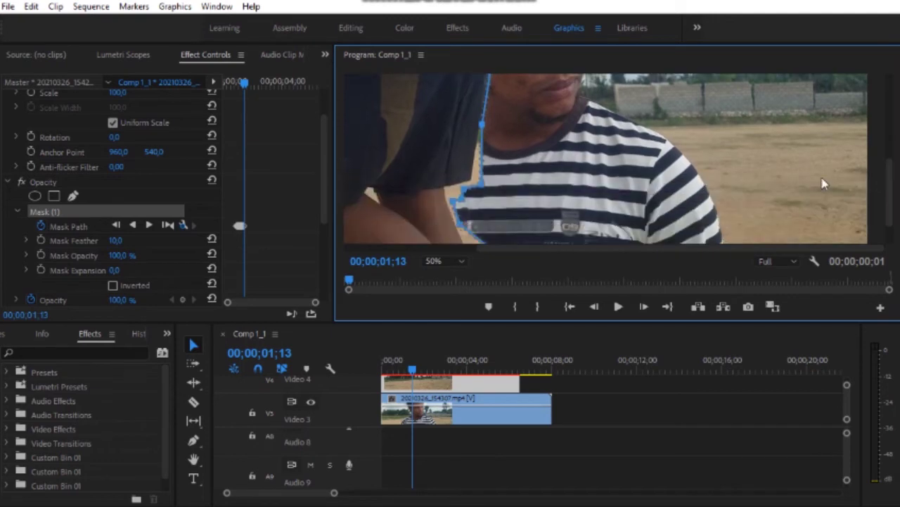
mouse_move(476, 184)
mouse_down()
mouse_move(445, 190)
mouse_move(447, 202)
mouse_up()
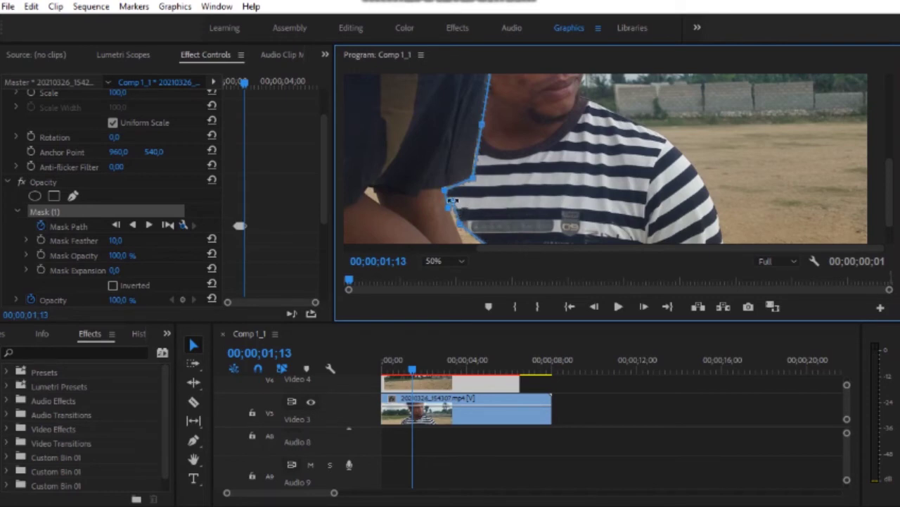
click(31, 7)
click(28, 20)
scroll(891, 174, down, 2)
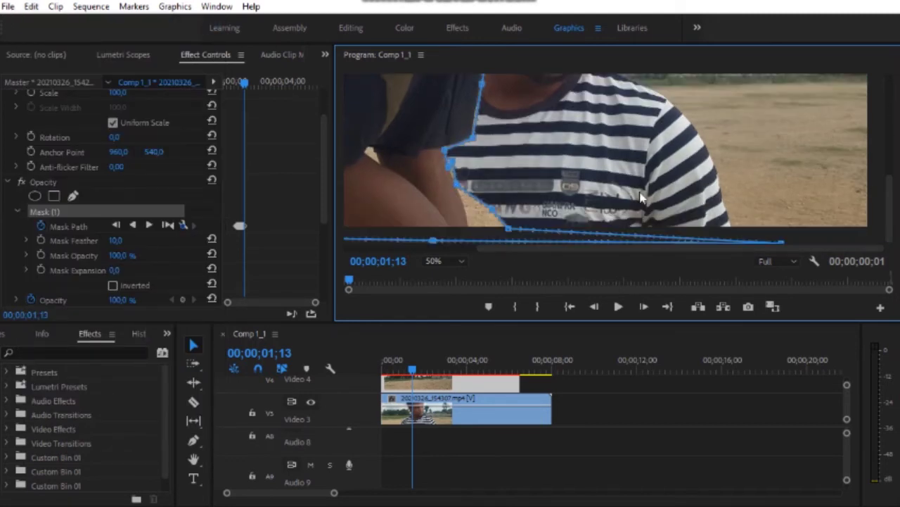
drag(494, 213, 471, 235)
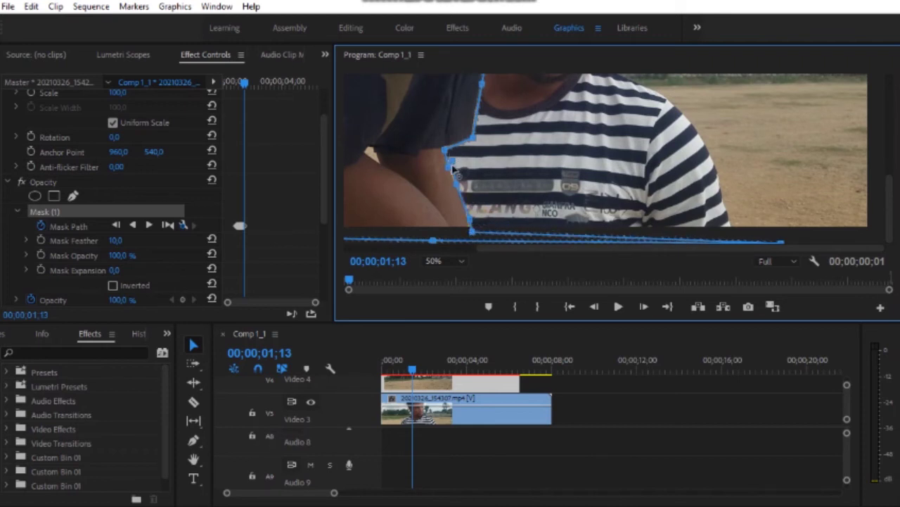
Step: Step to frame 01;14 and trace the mask along the shirt's left edge to the shoulder
click(643, 308)
drag(475, 141, 448, 150)
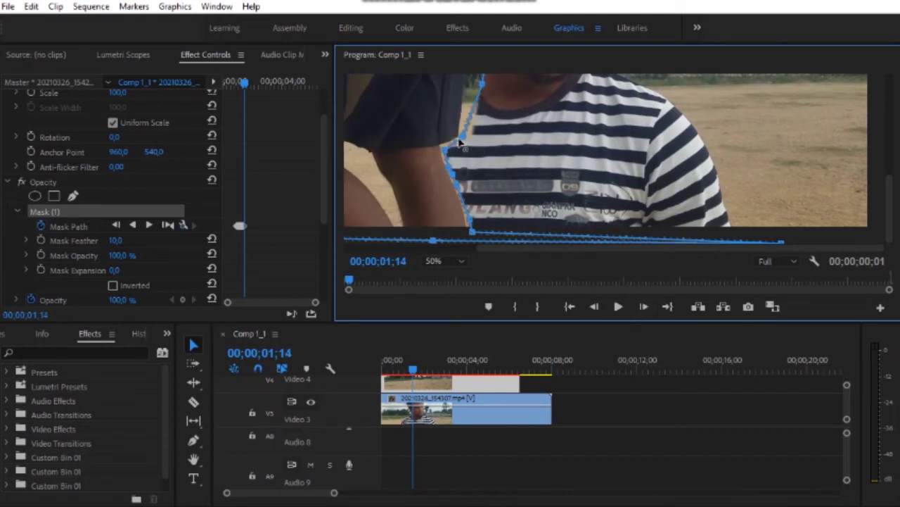
drag(482, 84, 470, 90)
drag(888, 219, 890, 153)
Step: Fit the mask along the cheek and beside the head, undoing mistakes, then advance to 01;15
drag(503, 151, 479, 153)
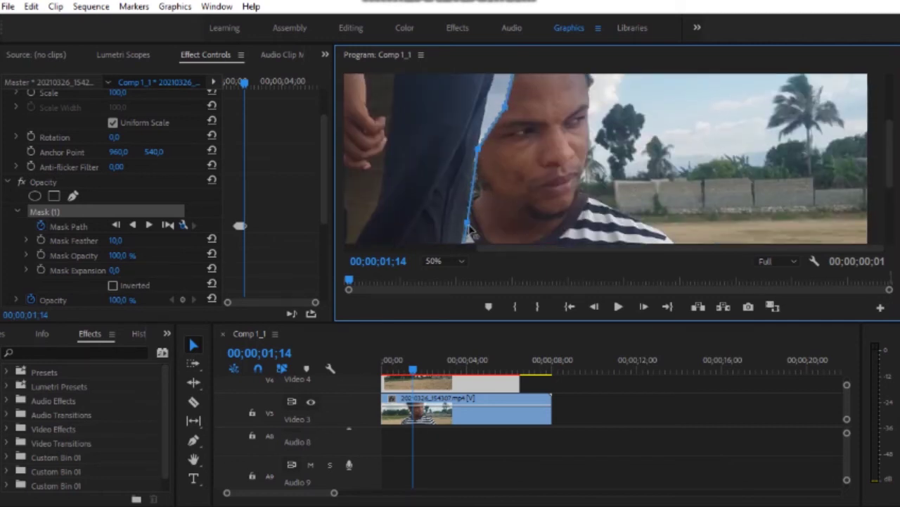
drag(506, 107, 490, 101)
drag(890, 154, 891, 110)
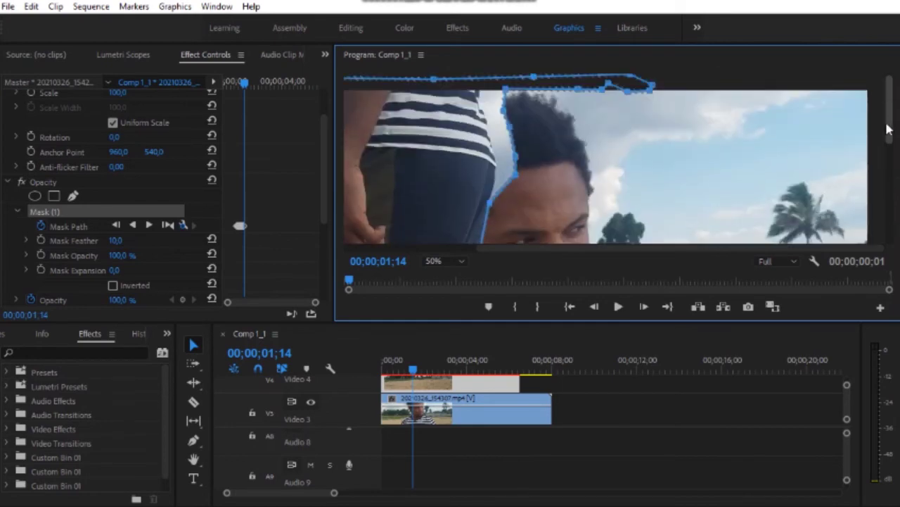
key(alt+e)
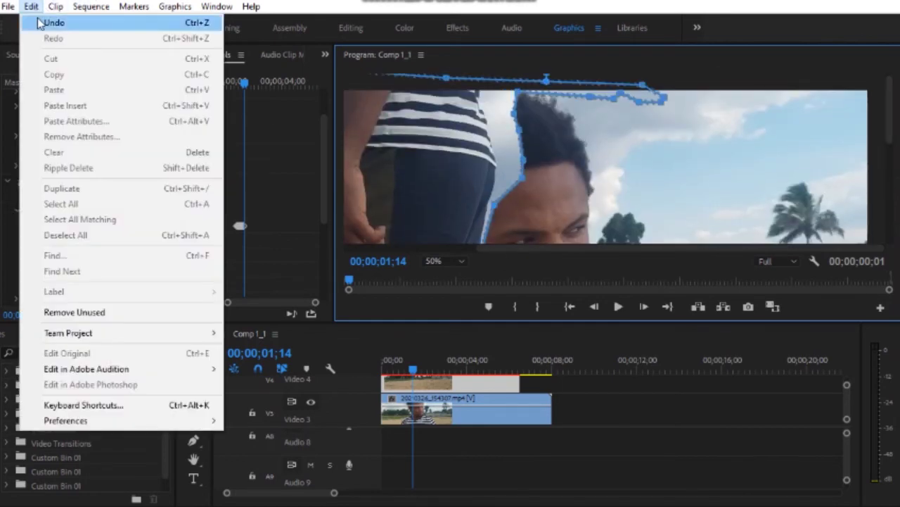
key(Escape)
drag(515, 175, 493, 121)
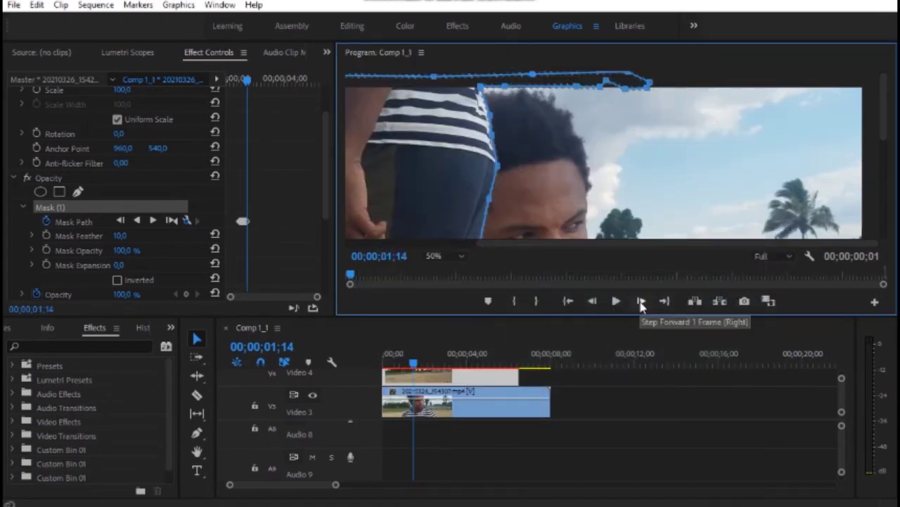
click(640, 302)
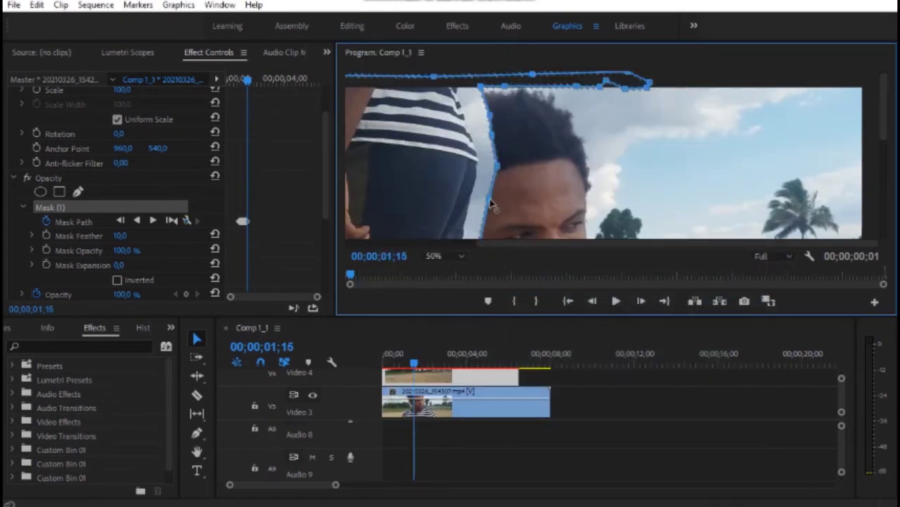
Step: Pull the mask points tight against the man's head and along his left side, undoing one bad move
drag(486, 173, 494, 147)
key(ctrl+z)
drag(488, 114, 471, 132)
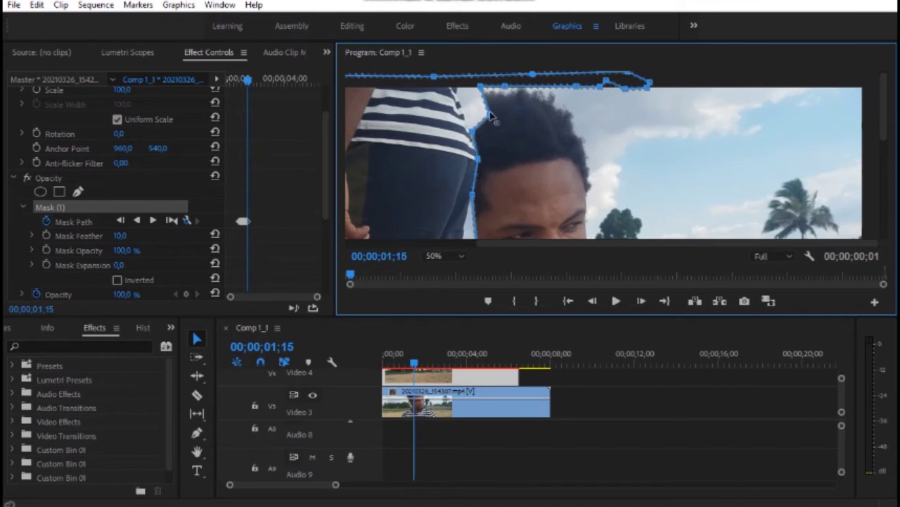
drag(480, 86, 460, 86)
drag(881, 125, 883, 180)
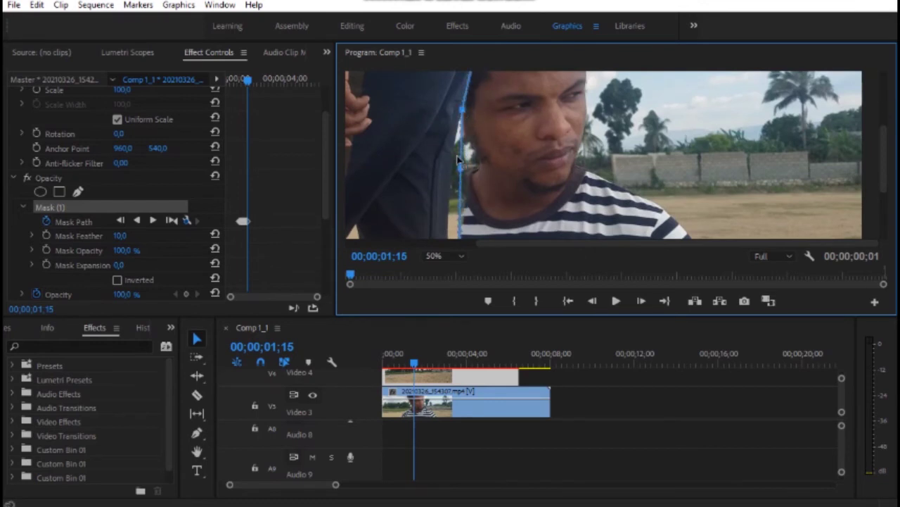
scroll(552, 176, down, 2)
mouse_move(461, 185)
mouse_down()
mouse_move(450, 166)
mouse_move(439, 187)
mouse_up()
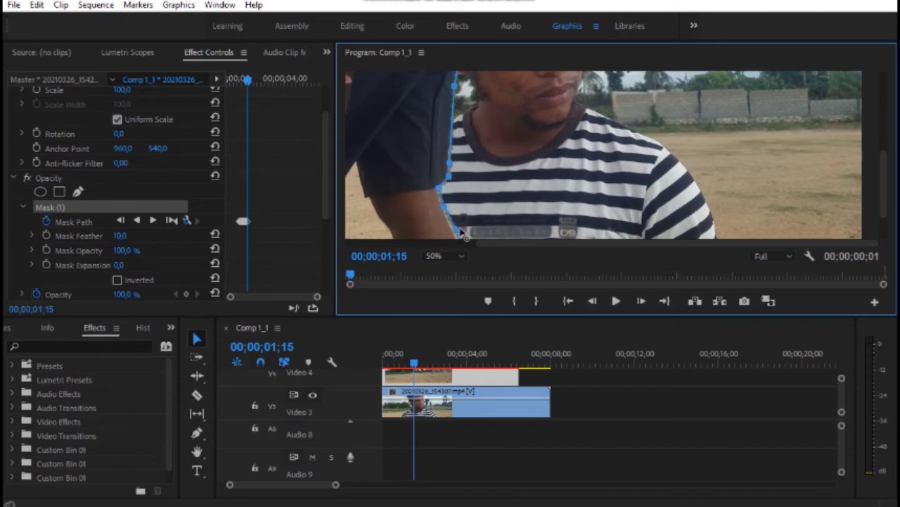
scroll(883, 186, down, 2)
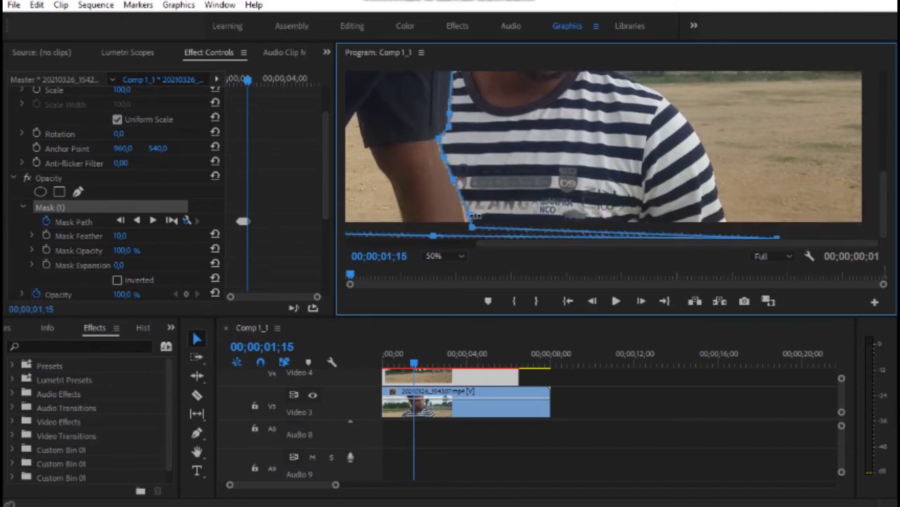
Step: At frame 01;16, pull the upper mask points onto the man's side, face and head, then advance to 01;17
click(640, 301)
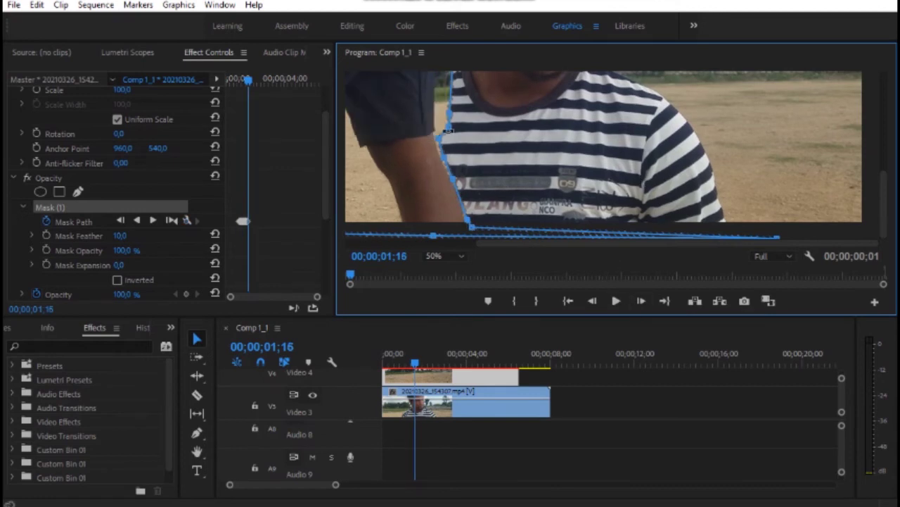
drag(449, 114, 436, 98)
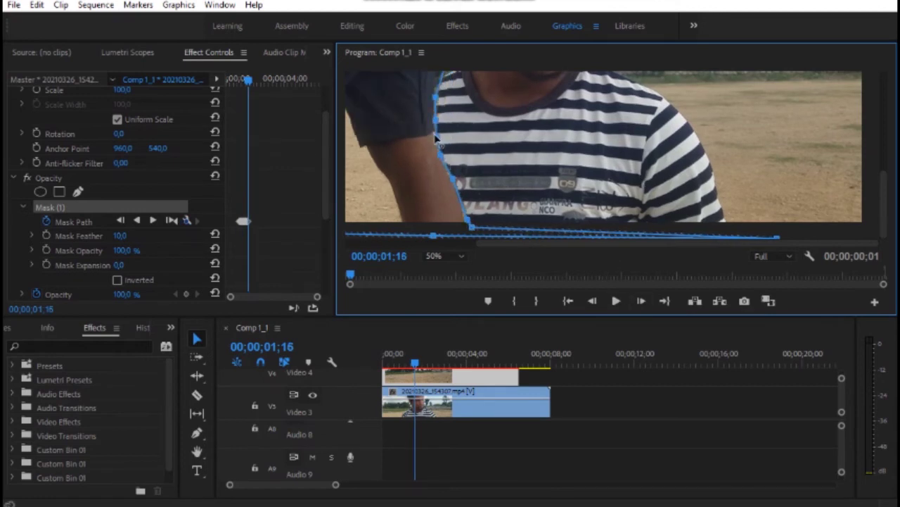
scroll(885, 191, up, 5)
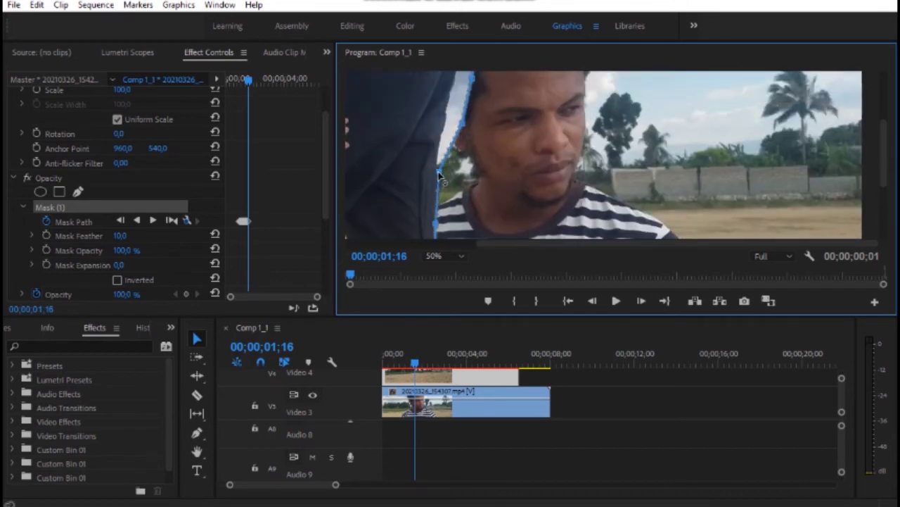
drag(464, 125, 456, 90)
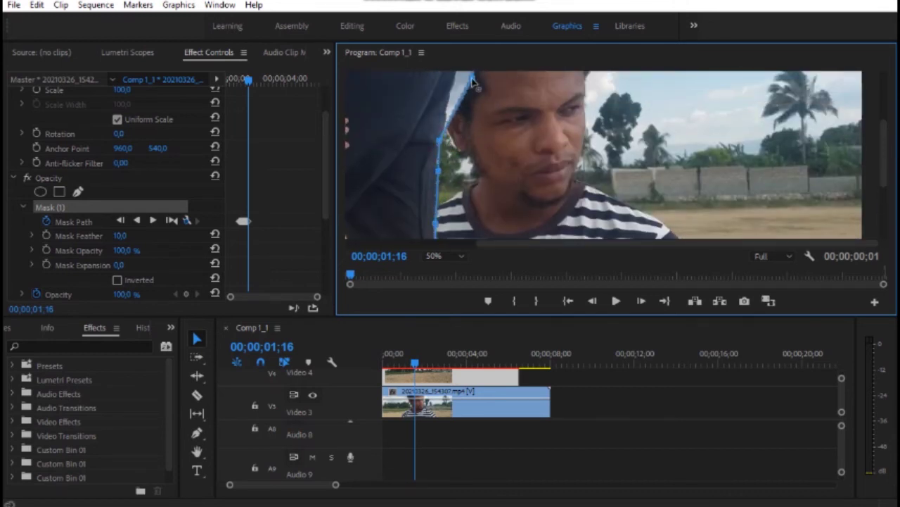
scroll(884, 155, up, 2)
scroll(884, 155, up, 2)
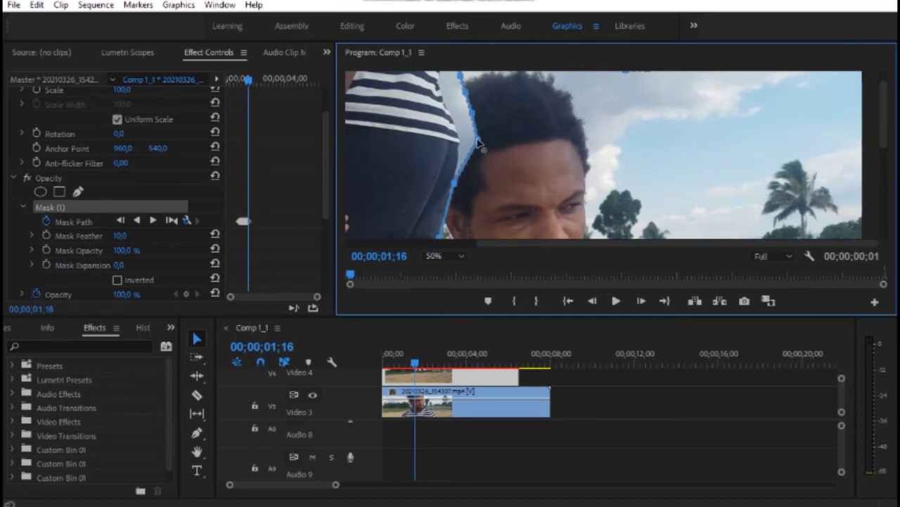
drag(463, 123, 445, 93)
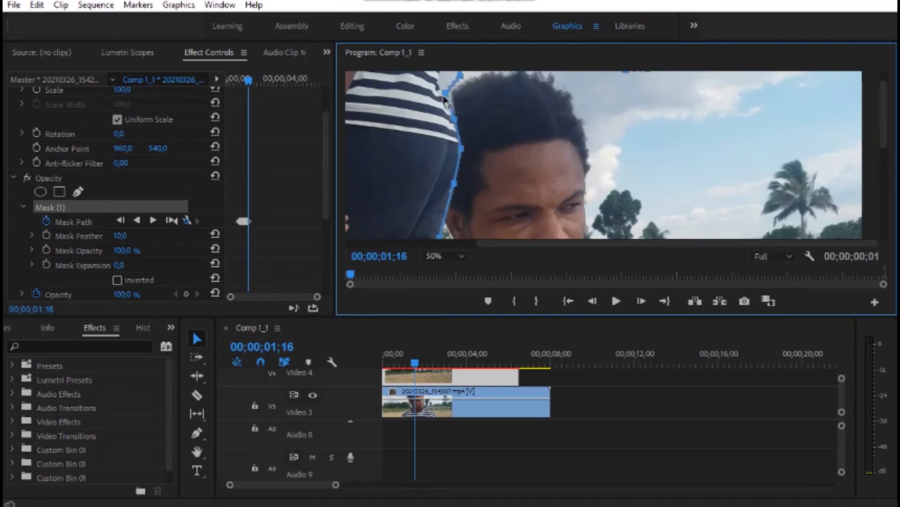
scroll(830, 148, up, 1)
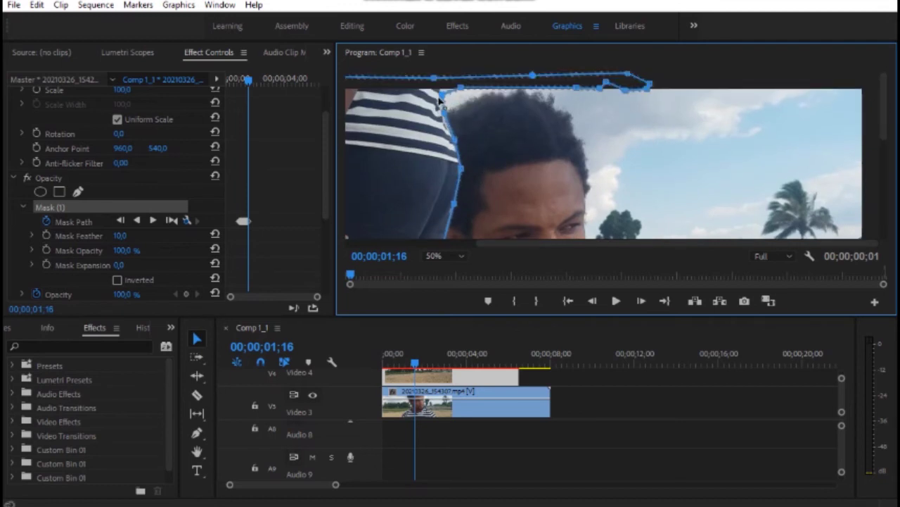
scroll(887, 144, down, 2)
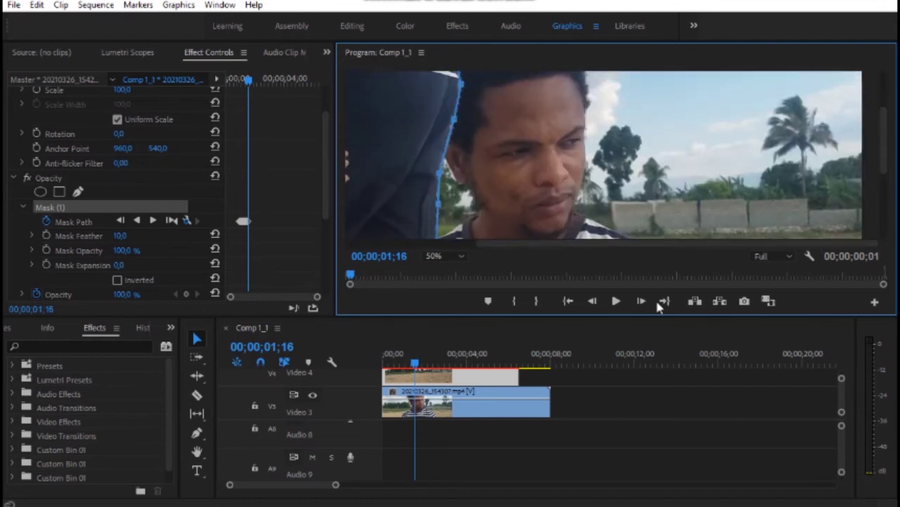
click(640, 301)
Step: Add a mask point and drag the points onto the figure's head and shirt edge, then advance to 01;18
drag(547, 244, 437, 232)
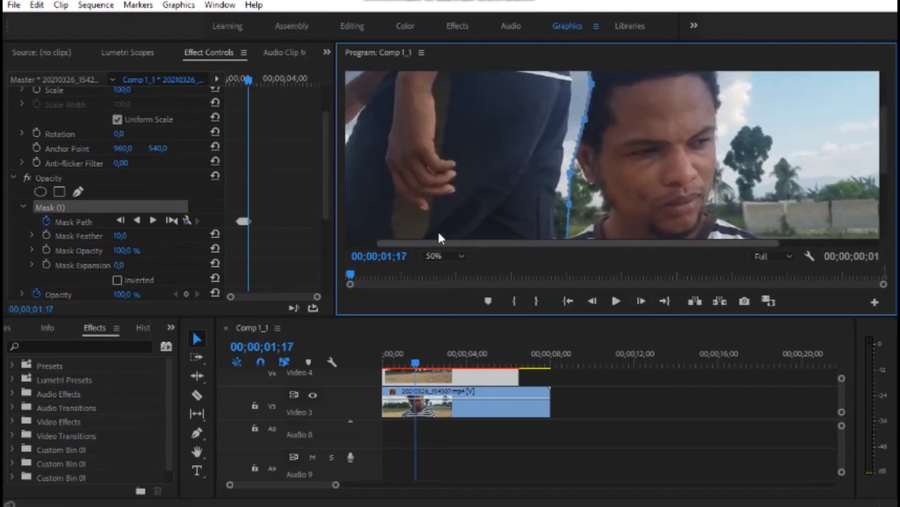
click(549, 202)
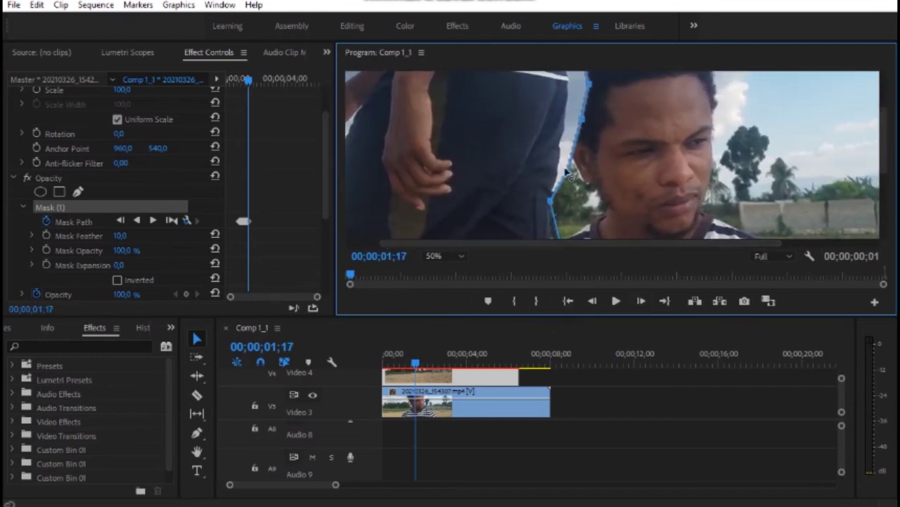
drag(568, 174, 561, 151)
drag(588, 83, 571, 83)
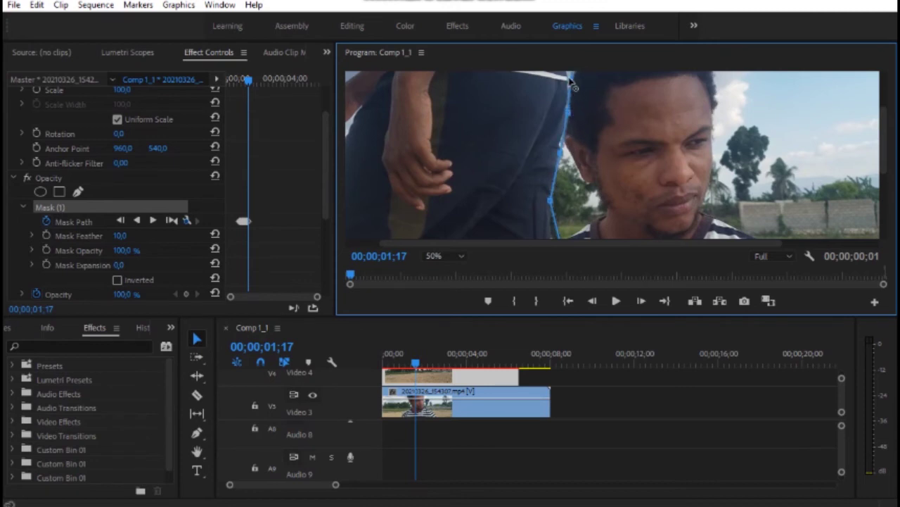
scroll(570, 99, up, 3)
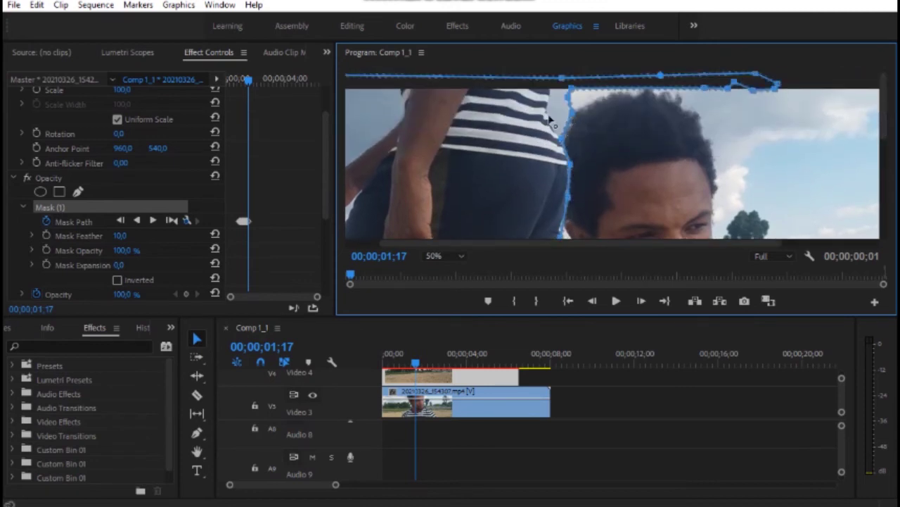
mouse_move(884, 112)
mouse_down()
mouse_move(884, 179)
mouse_move(893, 171)
mouse_up()
drag(563, 176, 559, 214)
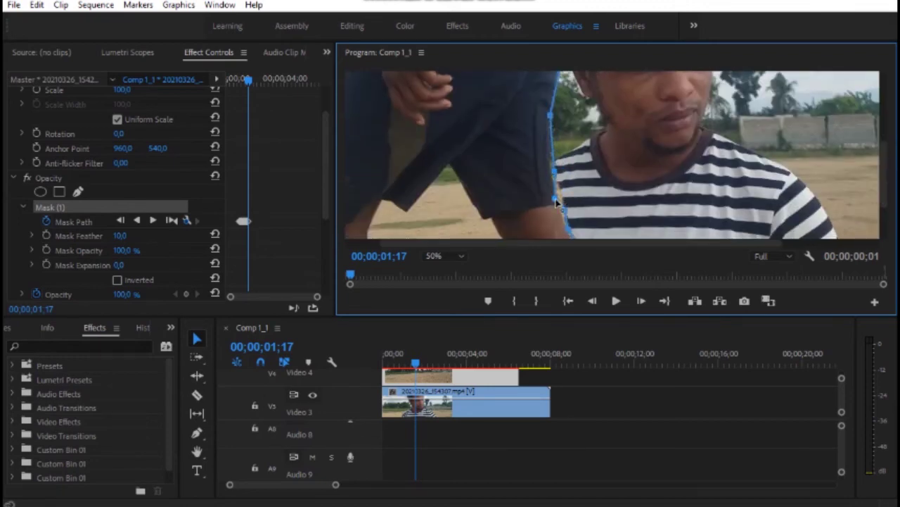
click(641, 301)
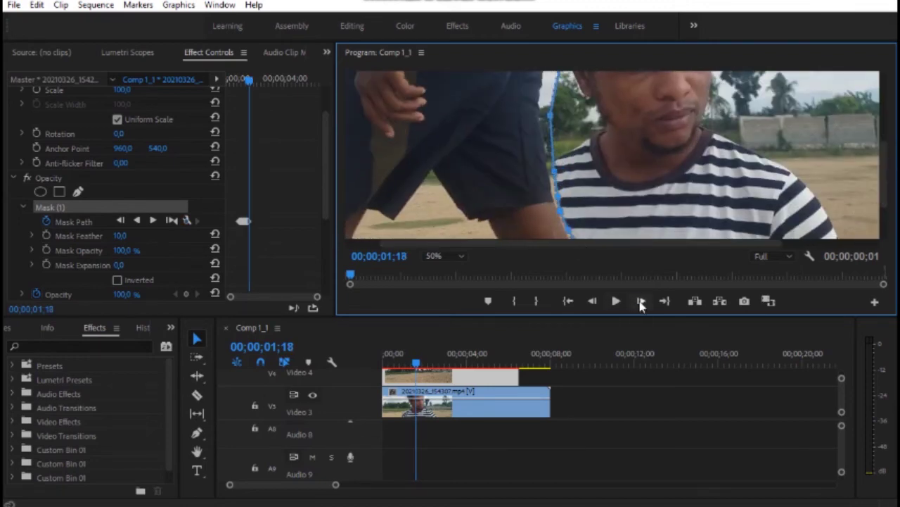
Step: At frame 01;18, reshape the mask edge along the striped shirt and the figure's side
drag(886, 145, 884, 77)
mouse_move(565, 92)
mouse_down()
mouse_move(527, 116)
mouse_move(547, 163)
mouse_up()
drag(566, 225, 545, 224)
drag(885, 105, 885, 175)
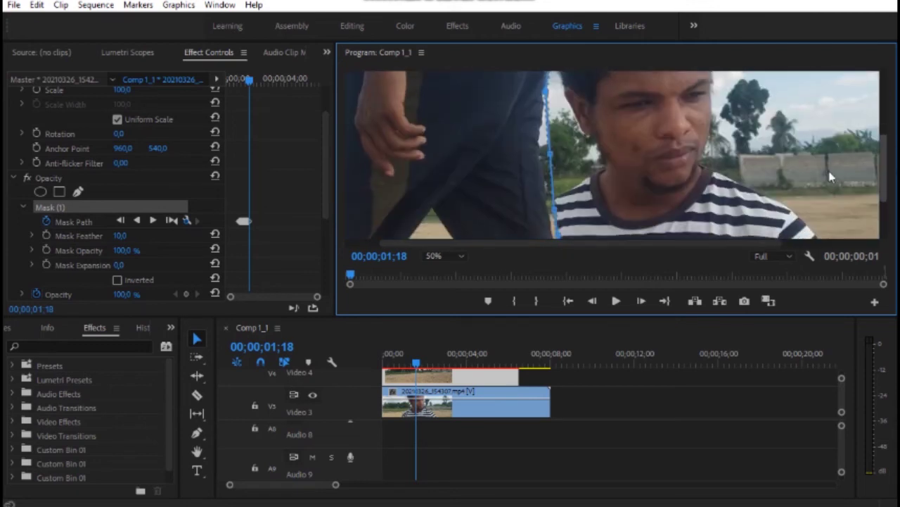
drag(545, 123, 552, 180)
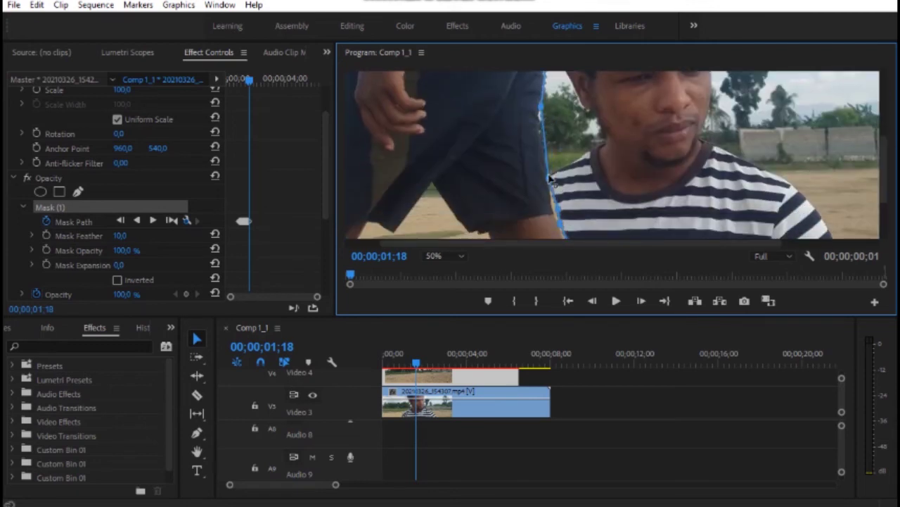
scroll(890, 190, down, 3)
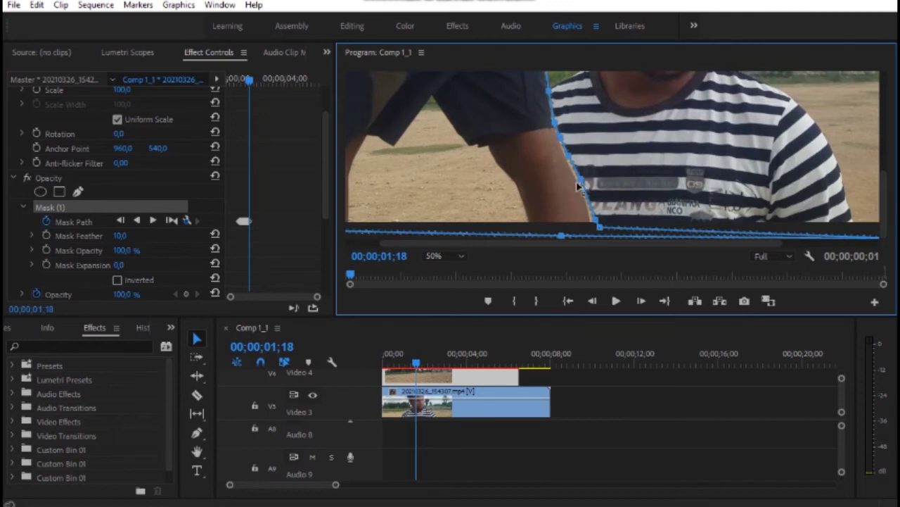
Step: Advance to 01;19 and pull the mask edge left toward the arm and beside the face
click(640, 301)
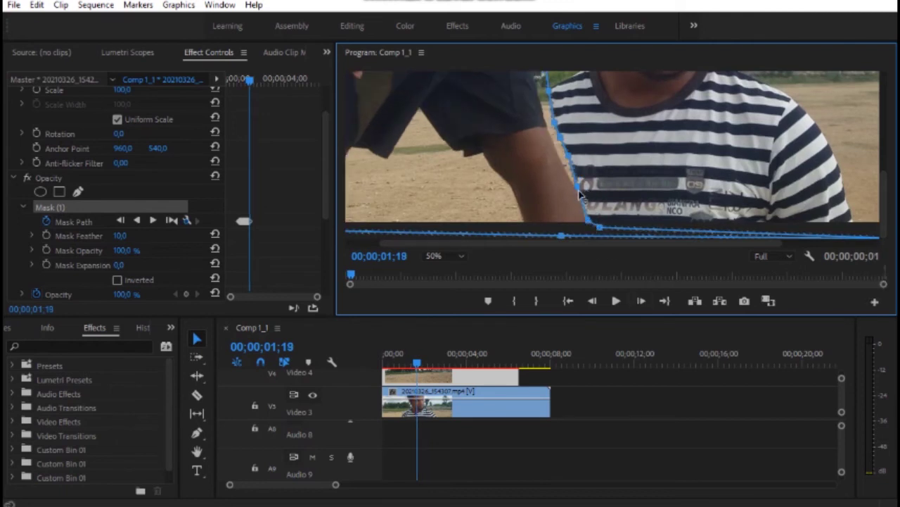
drag(561, 141, 548, 124)
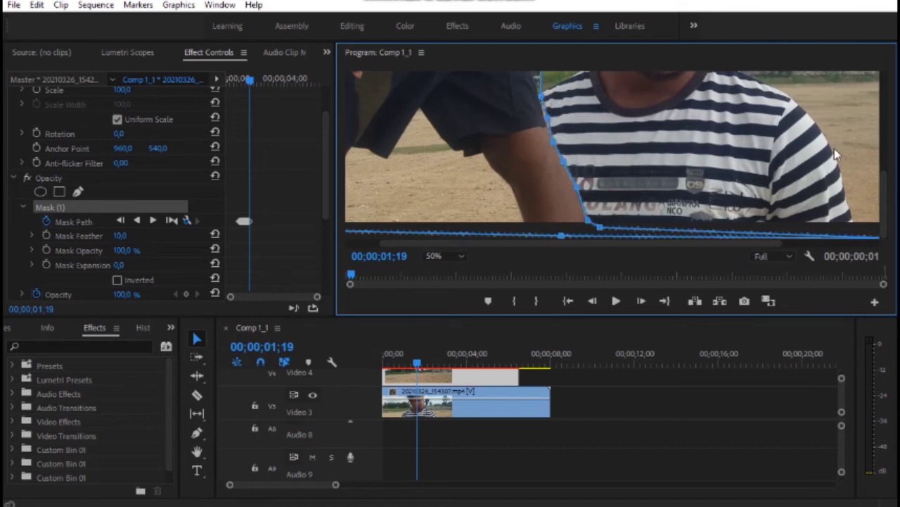
scroll(548, 147, up, 3)
scroll(548, 158, up, 2)
drag(543, 150, 527, 159)
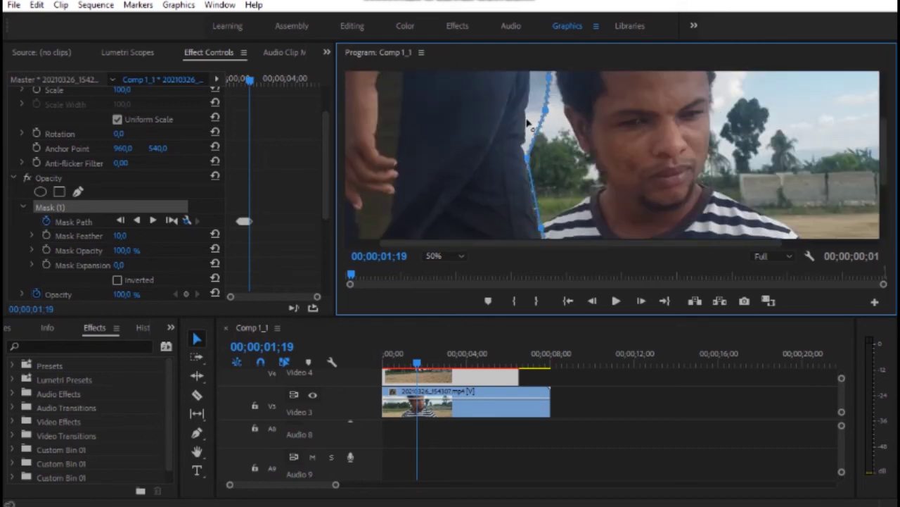
scroll(551, 154, up, 3)
drag(549, 152, 529, 151)
drag(528, 102, 503, 114)
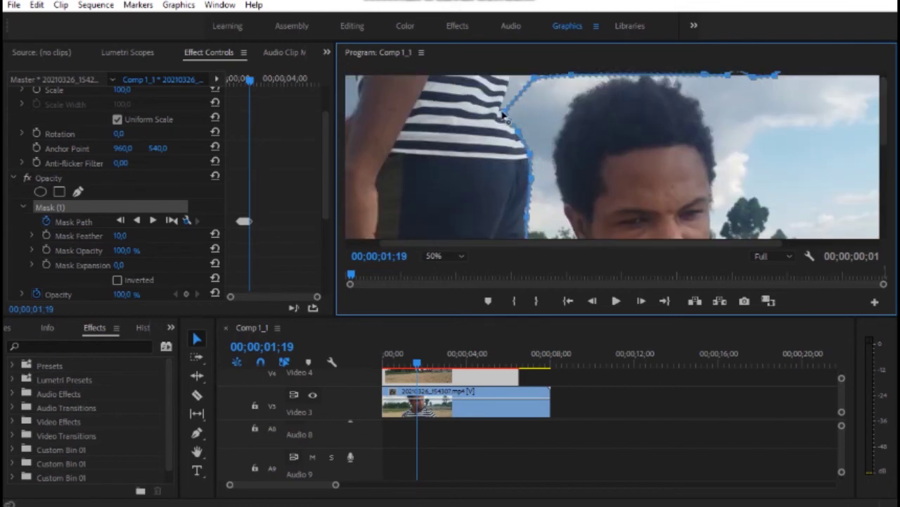
scroll(882, 120, down, 5)
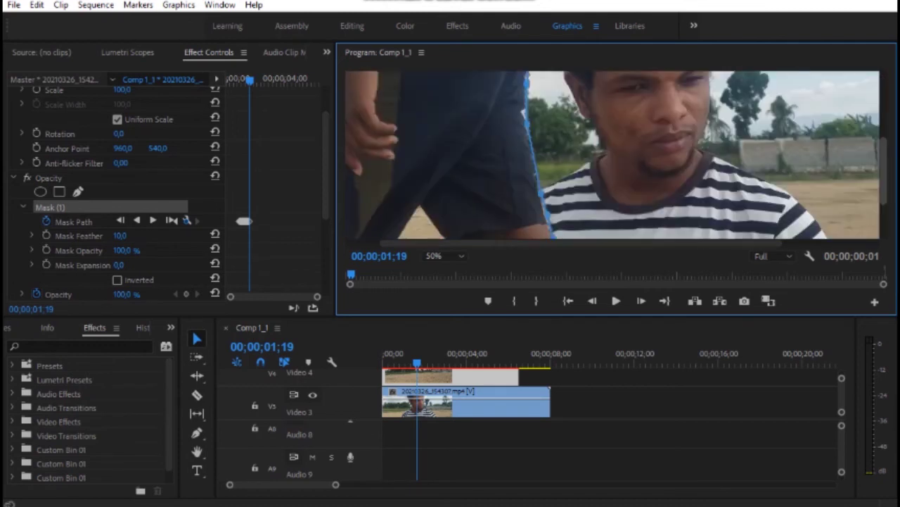
scroll(883, 154, down, 3)
Step: Move ahead to 01;21 and reshape the mask around the shirt edge and arm
drag(417, 365, 421, 366)
drag(576, 190, 565, 224)
drag(568, 168, 512, 113)
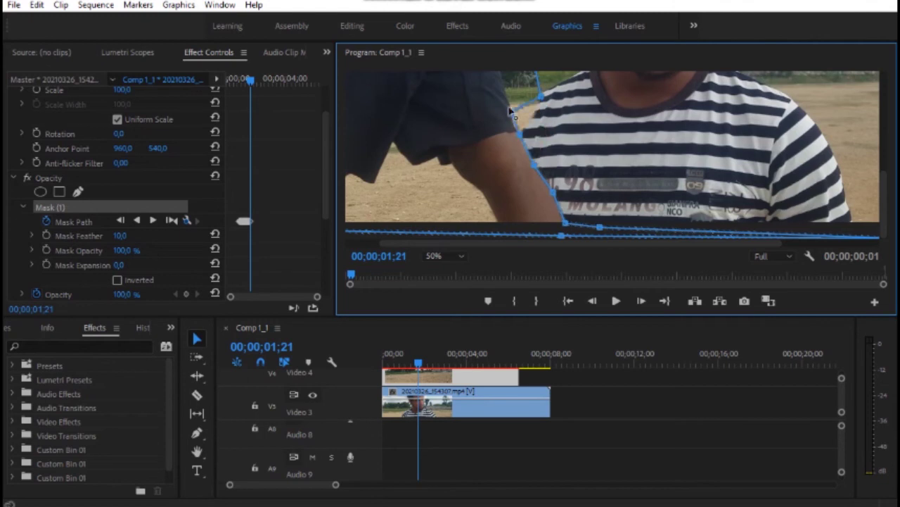
Step: Bend the lower mask edge and pull the upper points left around the shirt on frame 01;22
scroll(531, 202, up, 5)
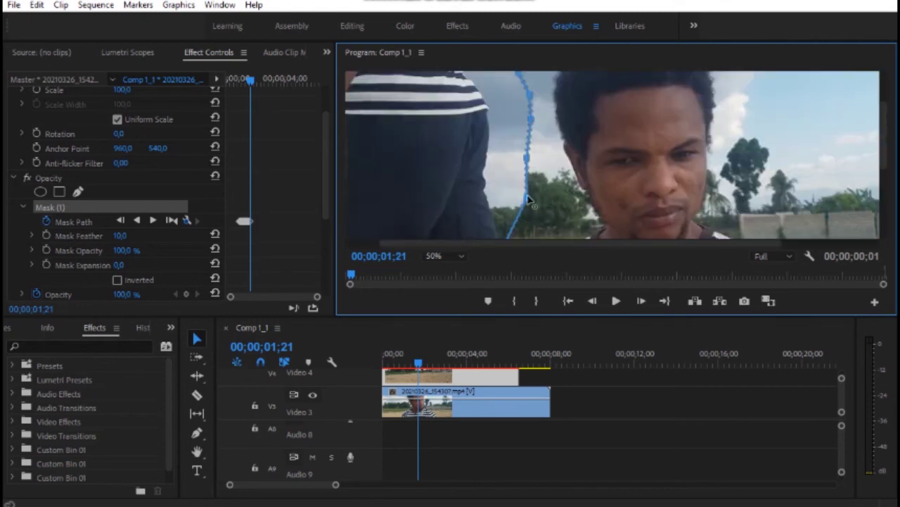
drag(531, 202, 492, 204)
drag(527, 150, 485, 161)
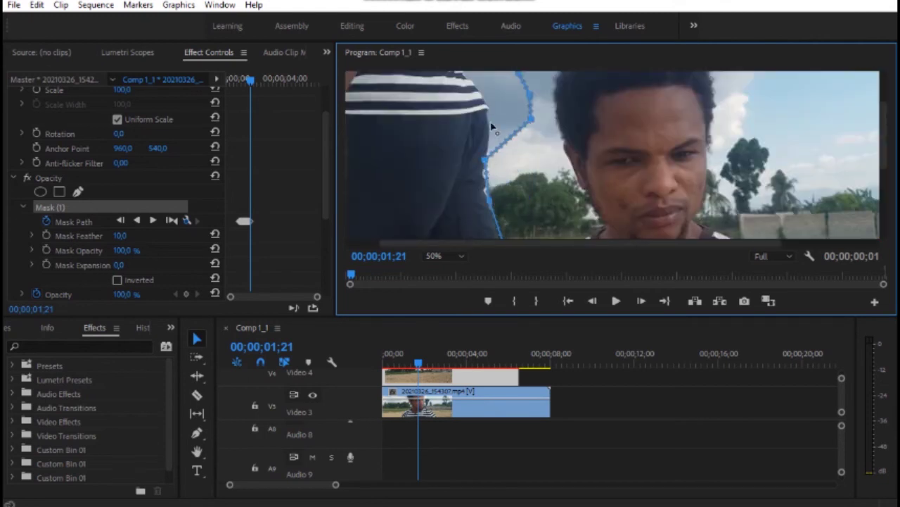
drag(531, 119, 484, 99)
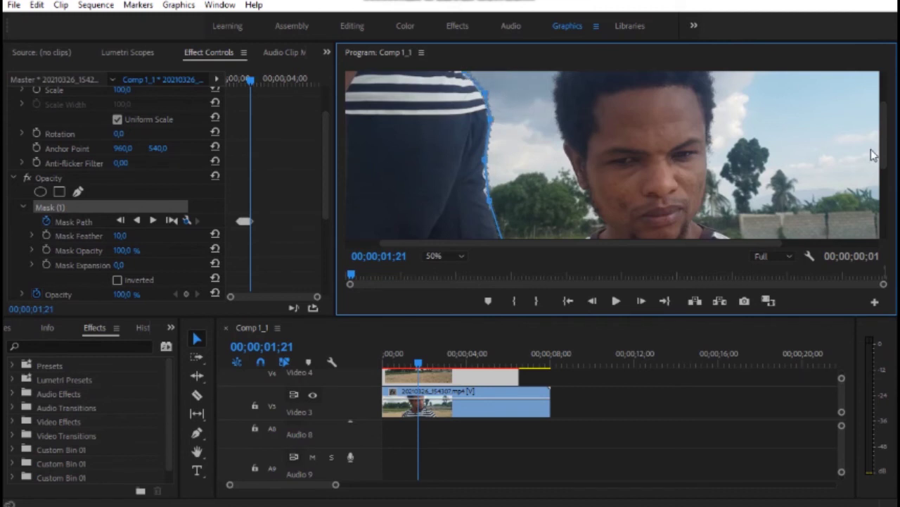
scroll(672, 100, up, 3)
drag(486, 117, 461, 121)
drag(513, 90, 461, 90)
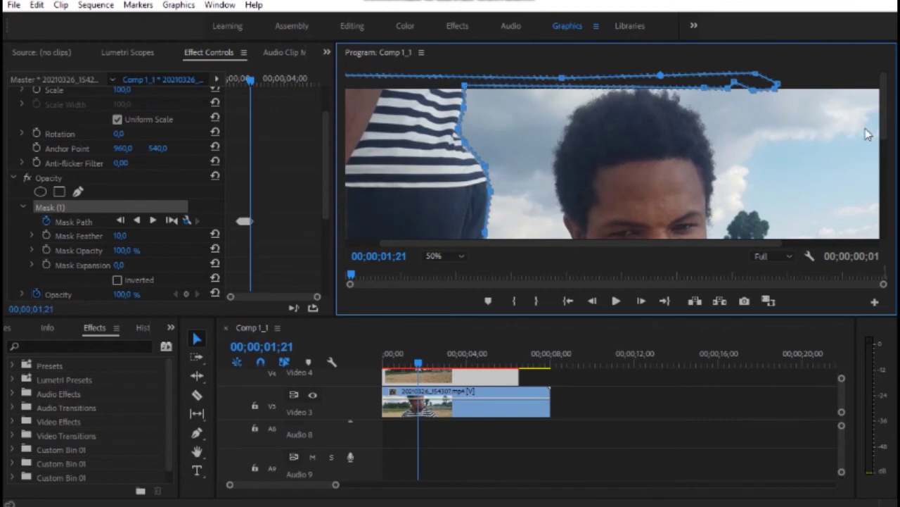
scroll(553, 232, down, 3)
scroll(553, 232, down, 2)
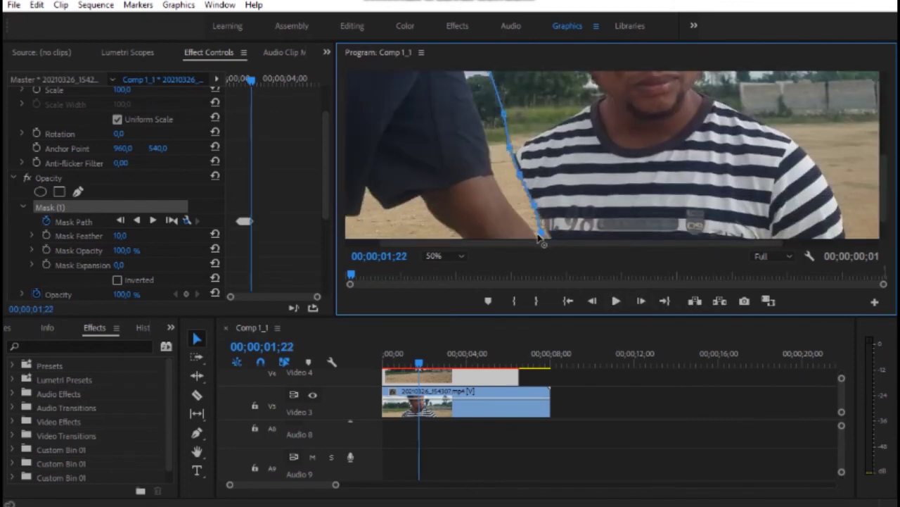
scroll(563, 236, down, 2)
Step: Move the bottom, middle and top mask points left and straighten the edge along the arm
drag(566, 224, 548, 227)
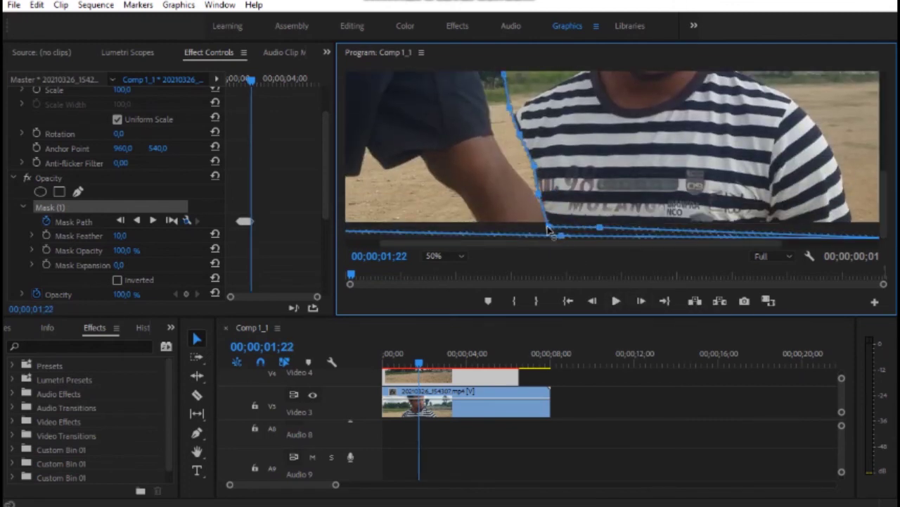
mouse_move(527, 182)
mouse_down()
mouse_move(528, 160)
mouse_move(502, 149)
mouse_up()
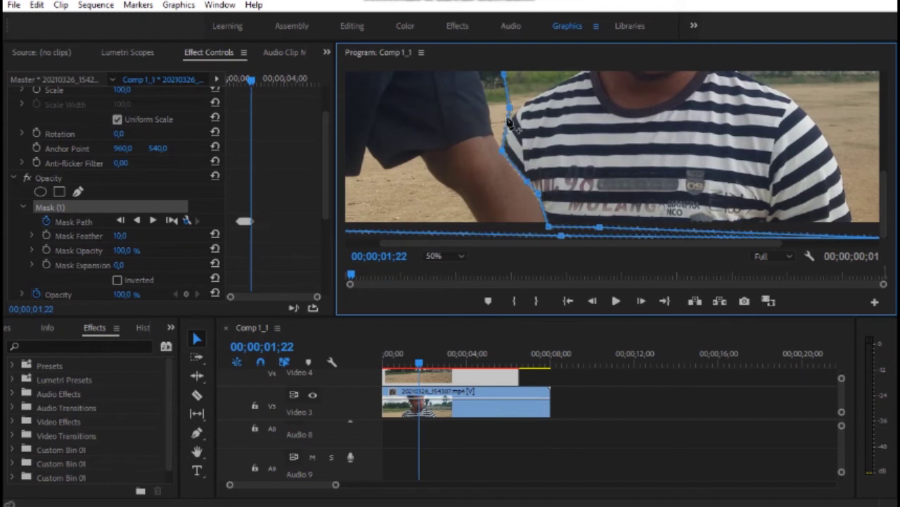
drag(510, 105, 487, 114)
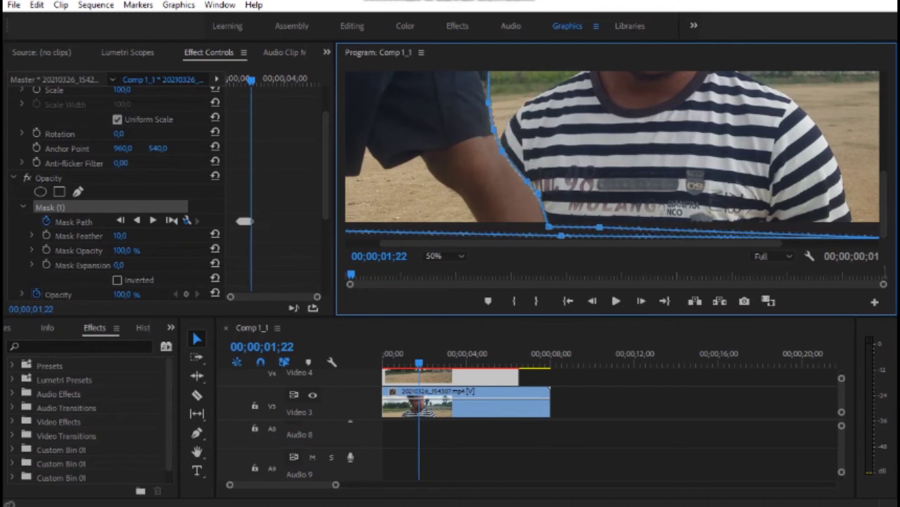
scroll(884, 204, up, 3)
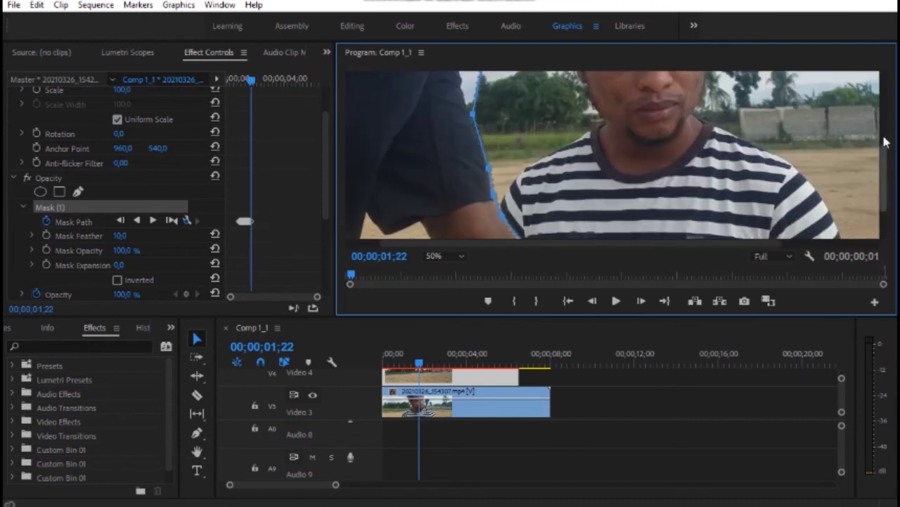
scroll(885, 176, up, 3)
drag(484, 141, 461, 155)
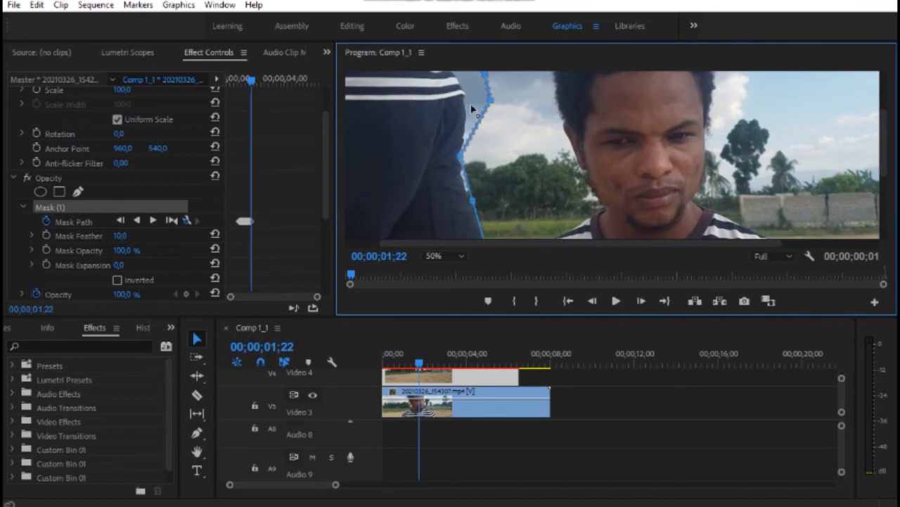
drag(473, 109, 466, 112)
drag(484, 74, 466, 76)
scroll(889, 137, up, 3)
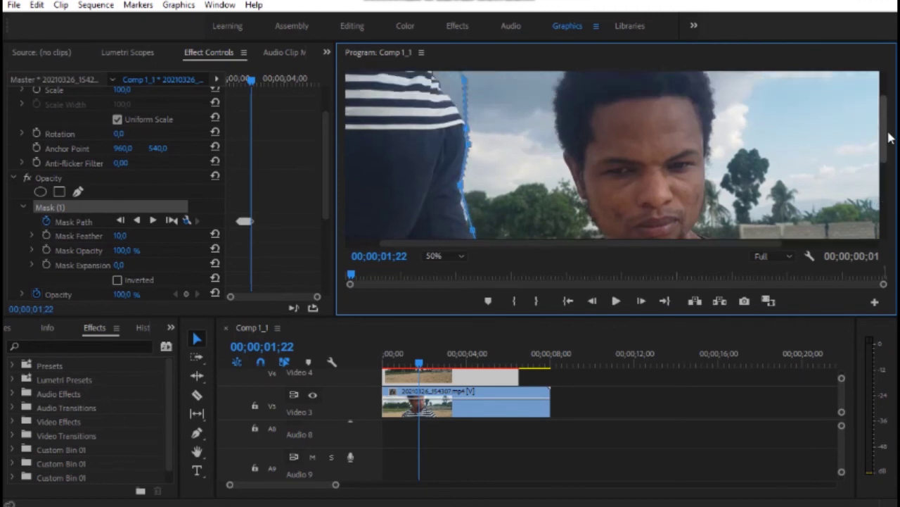
scroll(889, 137, up, 3)
mouse_move(466, 144)
mouse_down()
mouse_move(461, 134)
mouse_move(439, 142)
mouse_up()
drag(463, 110, 441, 91)
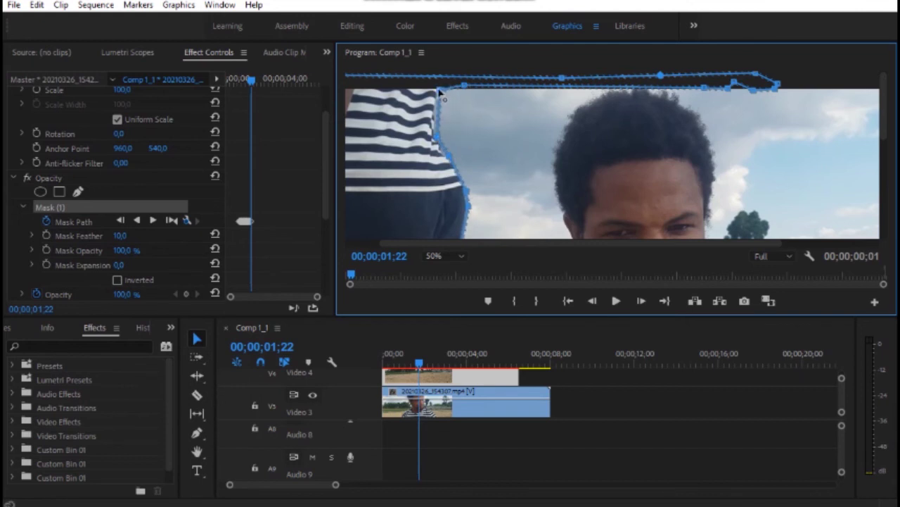
Step: Step to frame 01;23 and pull the top, middle and lower mask points onto the arm
key(Right)
drag(438, 142, 416, 145)
drag(437, 90, 414, 90)
drag(448, 156, 424, 163)
drag(465, 188, 454, 192)
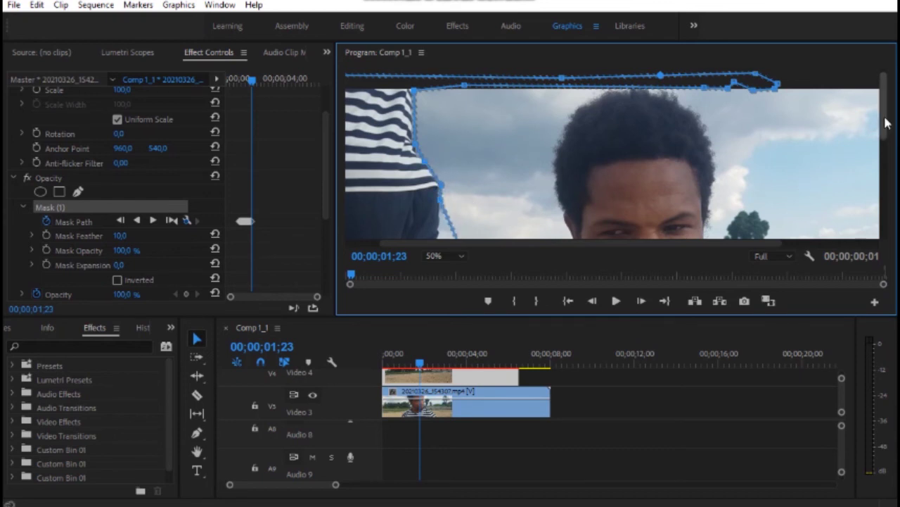
Step: Pull the Mask (1) points in along the arm on frame 01;23, then advance to 01;24
scroll(463, 146, down, 4)
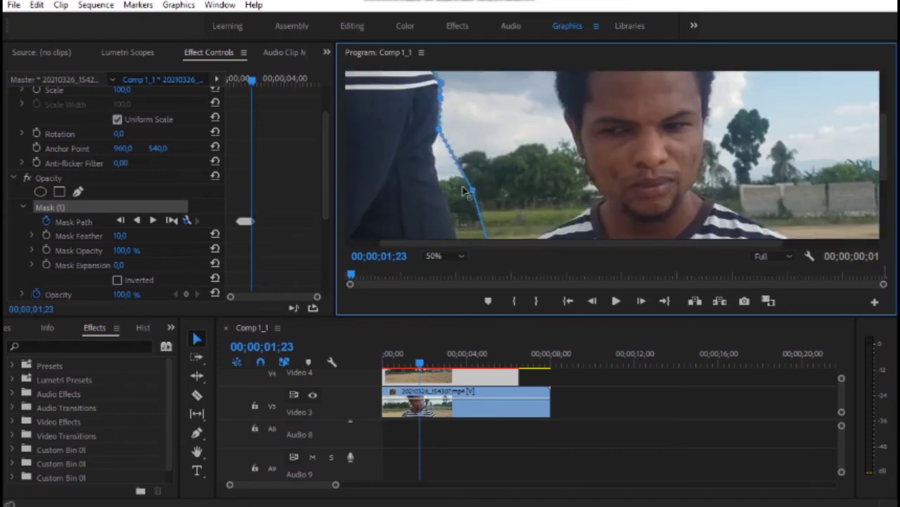
scroll(534, 163, down, 2)
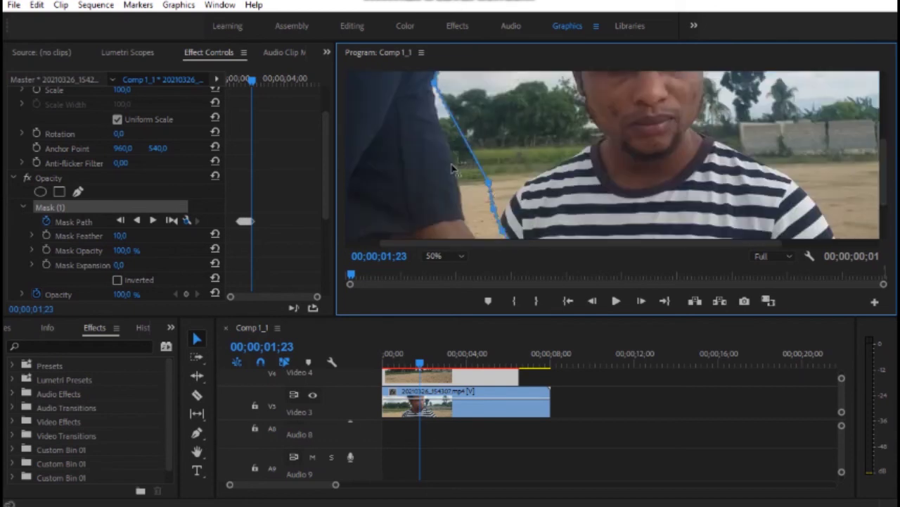
drag(487, 181, 448, 155)
drag(498, 212, 464, 217)
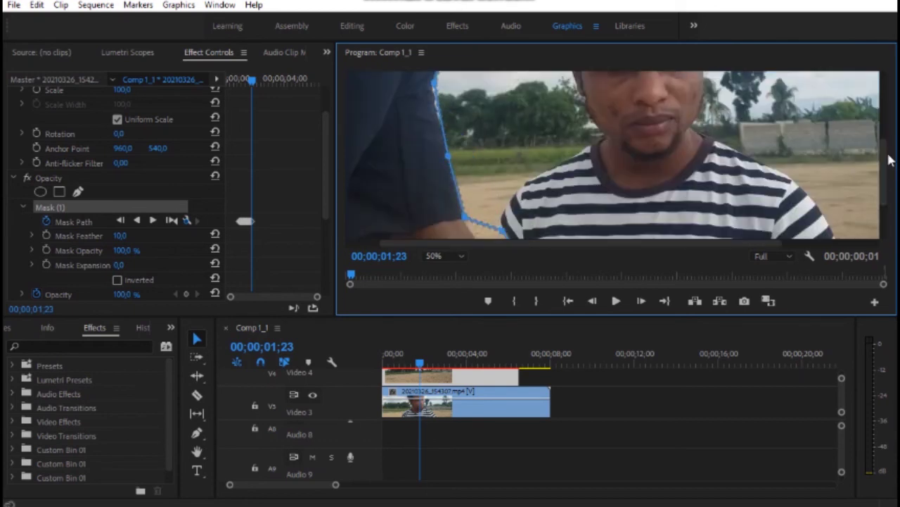
scroll(895, 160, down, 3)
mouse_move(527, 182)
mouse_down()
mouse_move(511, 192)
mouse_move(527, 222)
mouse_up()
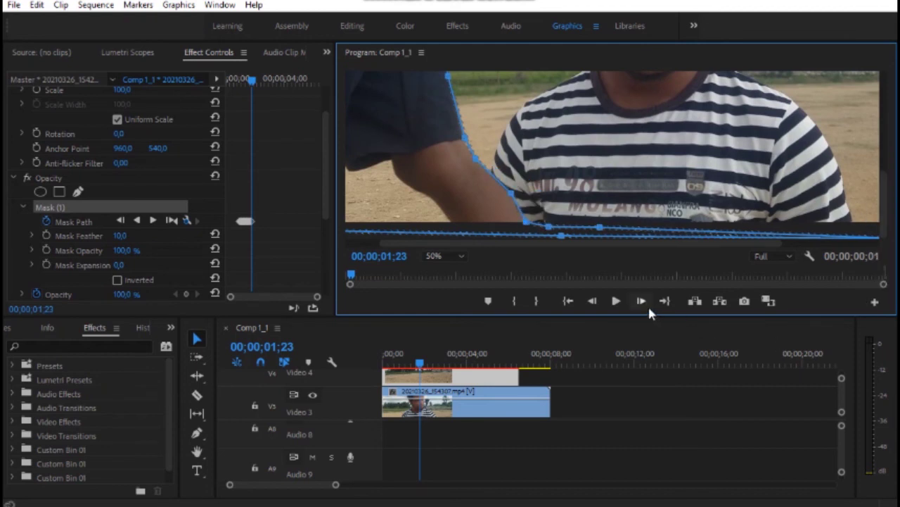
click(643, 303)
Step: On frame 01;24, run the mask edge down the arm with an added vertex, then advance to 01;25
scroll(493, 141, up, 2)
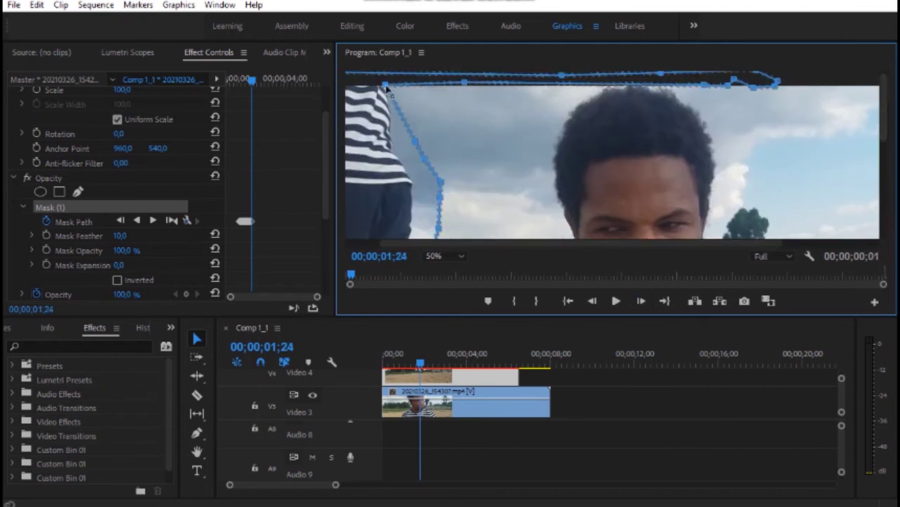
drag(412, 145, 394, 123)
mouse_move(398, 157)
mouse_down()
mouse_move(444, 189)
mouse_move(416, 183)
mouse_move(433, 216)
mouse_up()
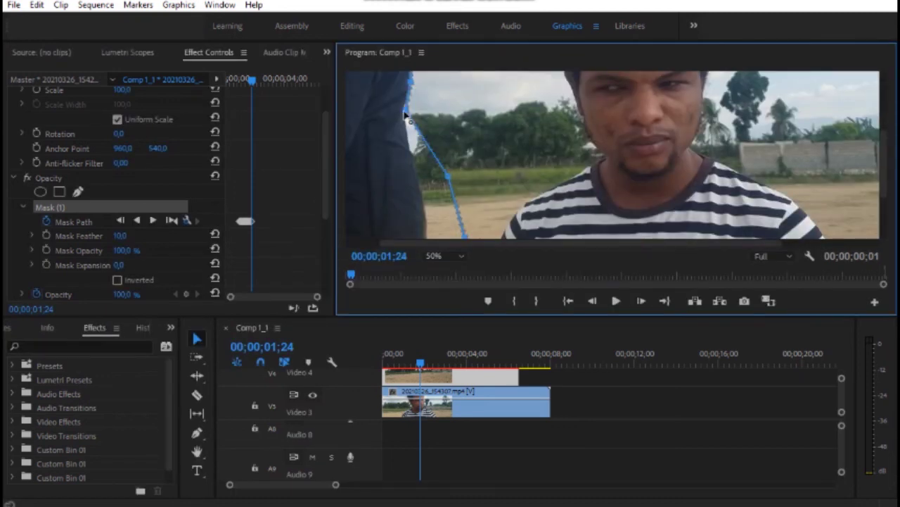
scroll(429, 169, down, 2)
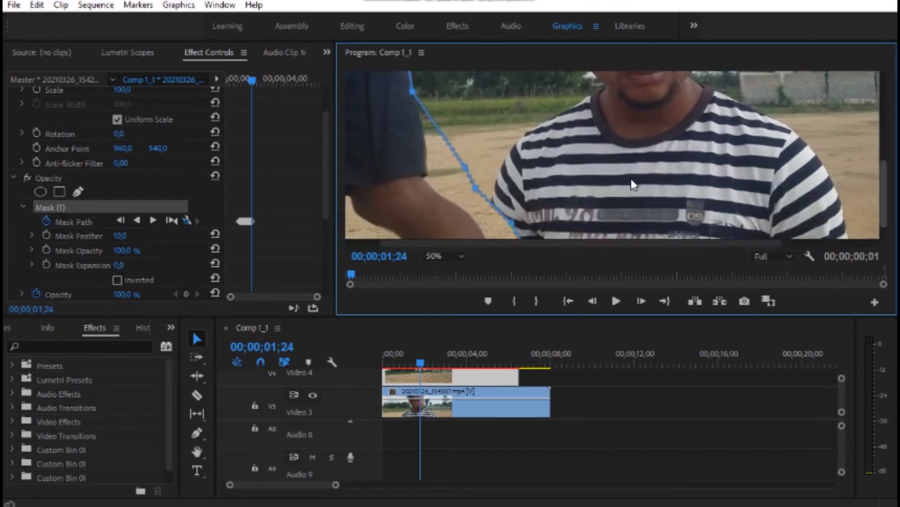
drag(432, 166, 428, 172)
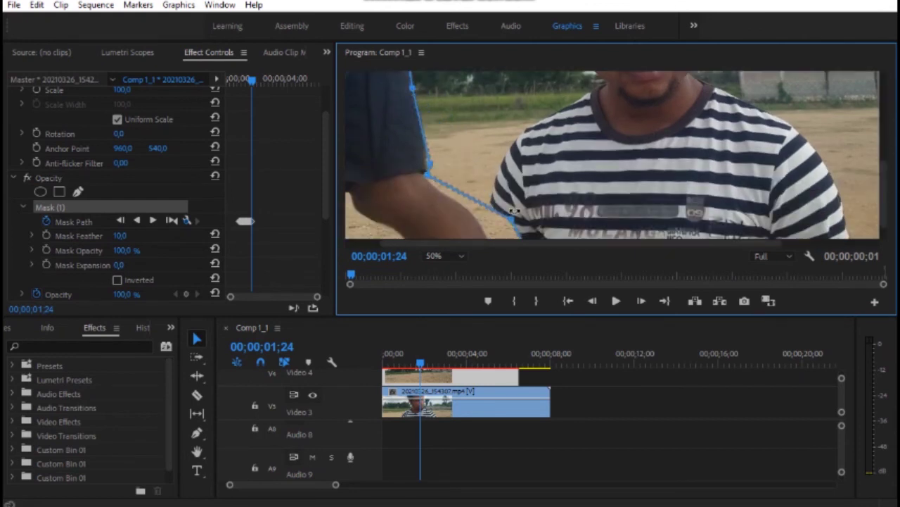
click(436, 189)
drag(482, 206, 468, 215)
scroll(791, 204, down, 1)
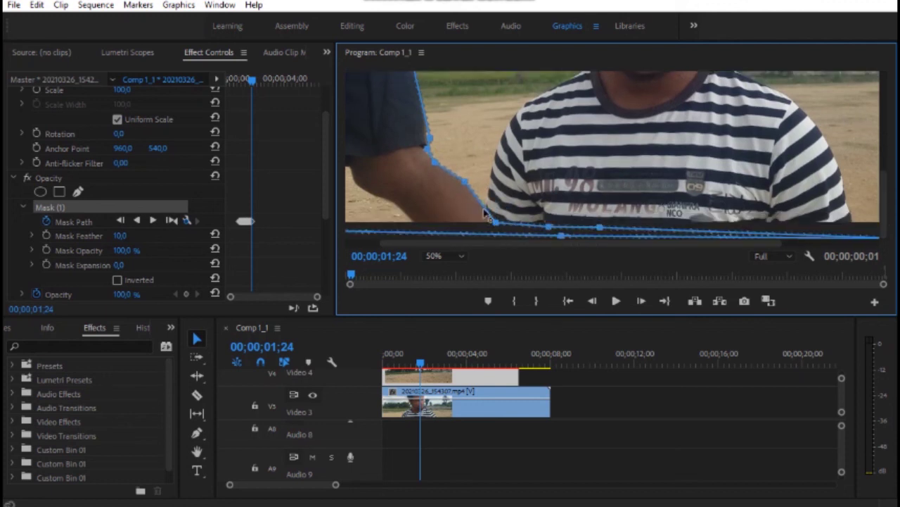
click(641, 301)
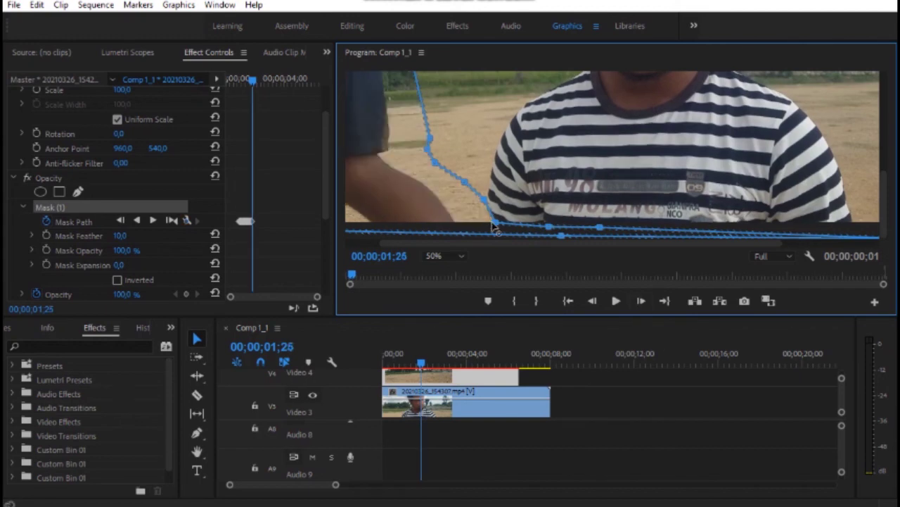
Step: On frame 01;25, tighten the mask edge to the arm and remove its bulge, then advance to 01;26
mouse_move(489, 204)
mouse_down()
mouse_move(446, 209)
mouse_move(427, 181)
mouse_move(378, 157)
mouse_up()
click(37, 5)
click(43, 18)
drag(430, 140, 390, 153)
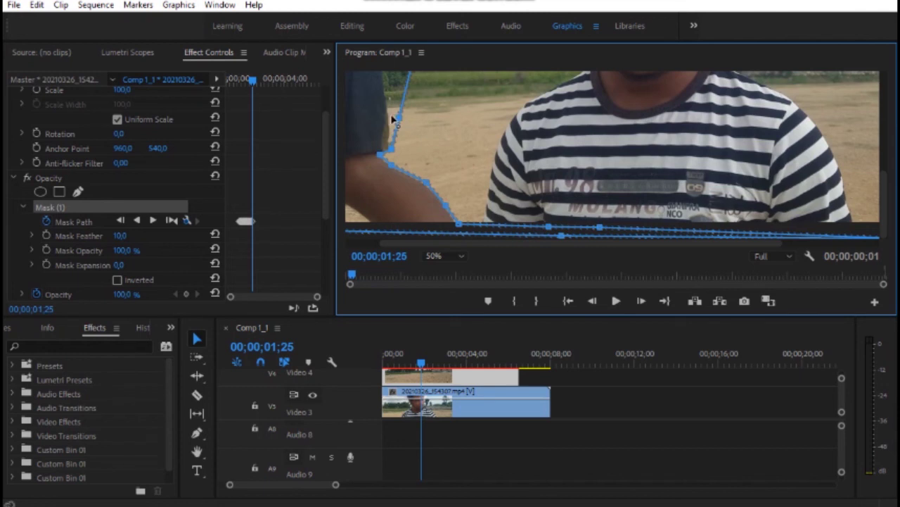
scroll(394, 126, up, 3)
drag(380, 171, 374, 131)
drag(405, 96, 395, 95)
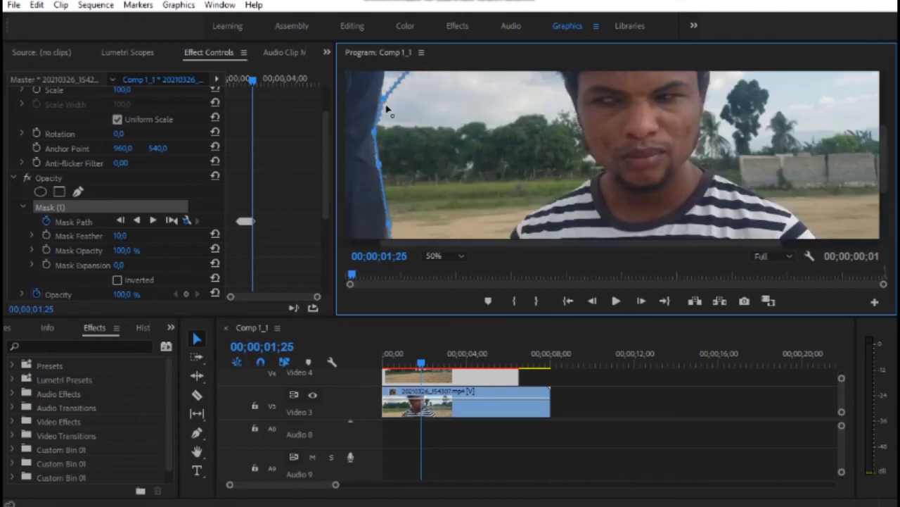
scroll(415, 197, up, 3)
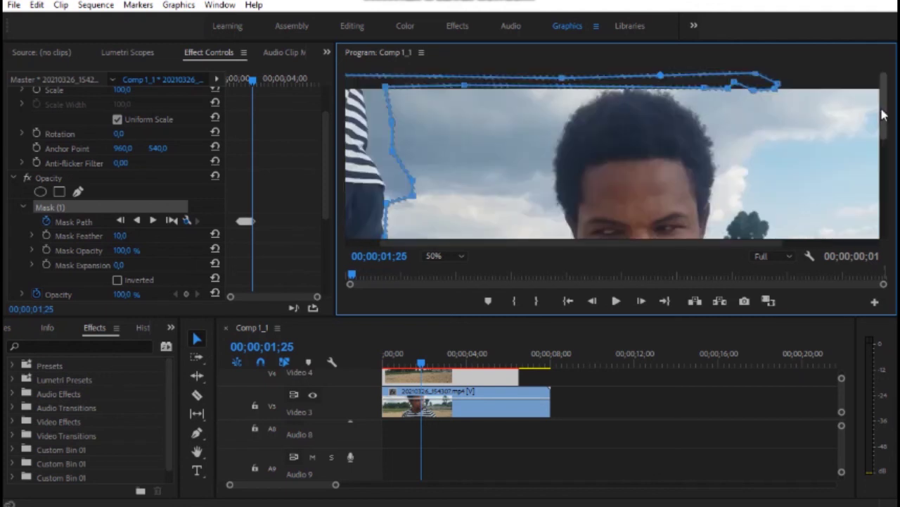
mouse_move(396, 185)
mouse_down()
mouse_move(380, 172)
mouse_move(372, 134)
mouse_up()
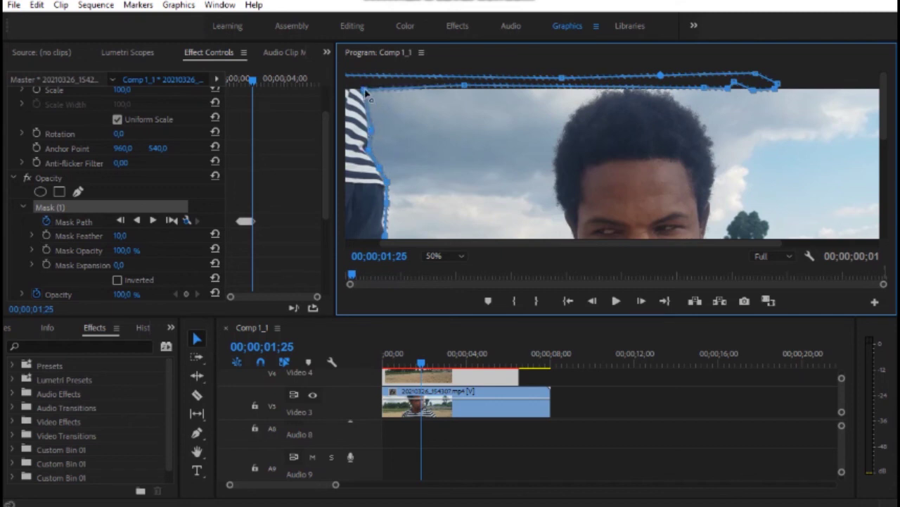
click(641, 301)
Step: On frame 01;26, snap the mask's left side onto the shirt edge down to the frame bottom
drag(434, 243, 408, 243)
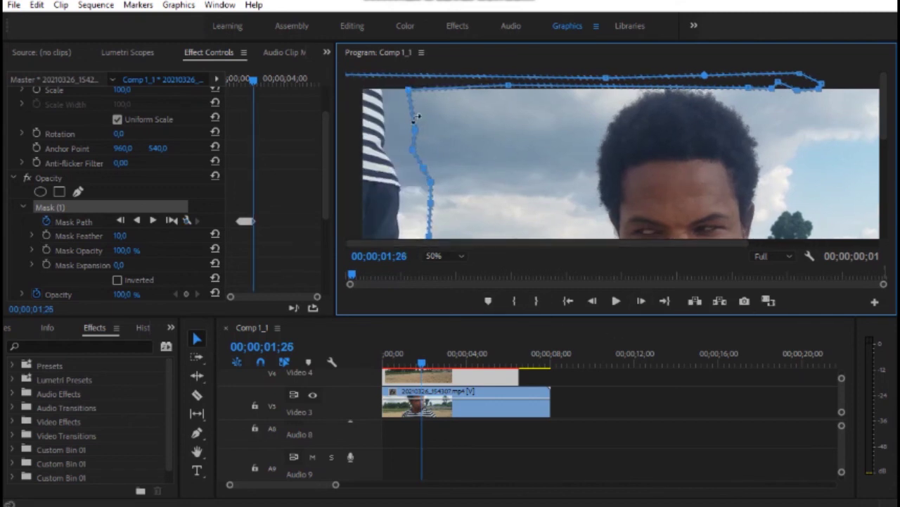
drag(409, 92, 382, 87)
drag(415, 130, 385, 121)
mouse_move(414, 149)
mouse_down()
mouse_move(384, 150)
mouse_move(405, 191)
mouse_up()
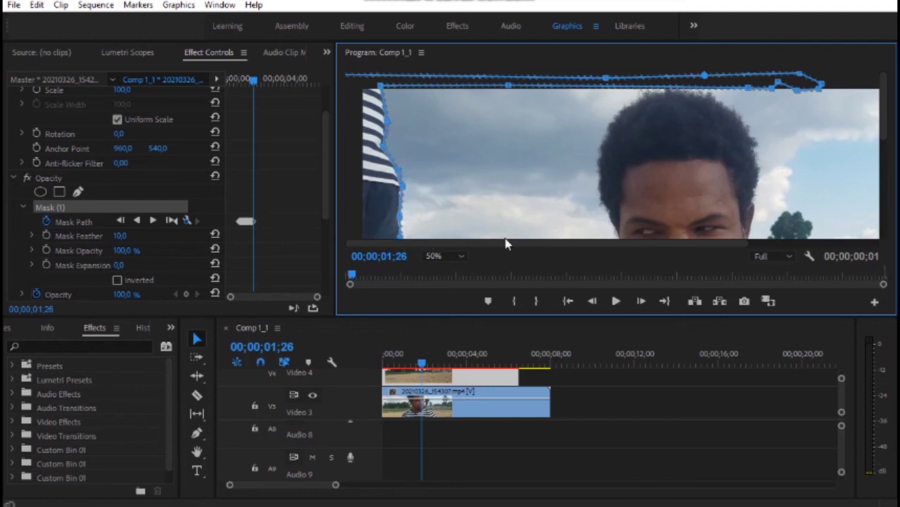
scroll(893, 160, down, 3)
drag(419, 144, 387, 146)
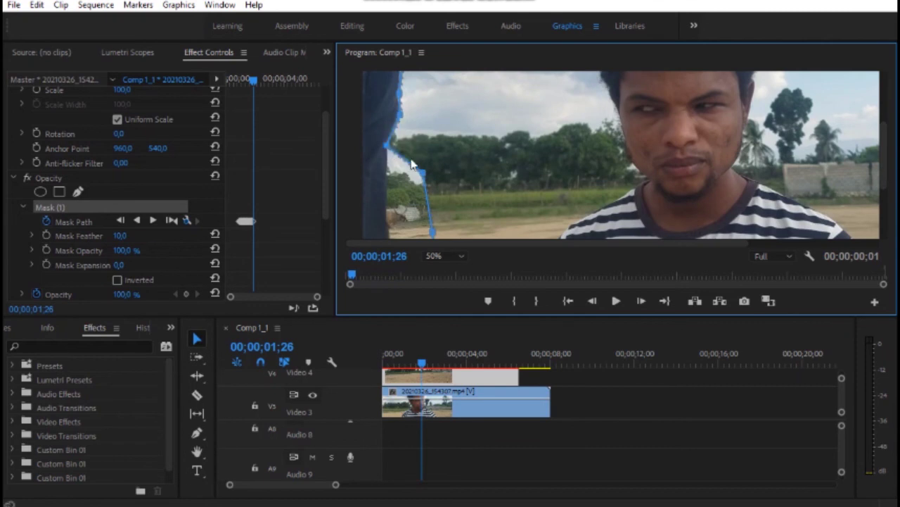
drag(404, 186, 388, 190)
drag(431, 232, 388, 225)
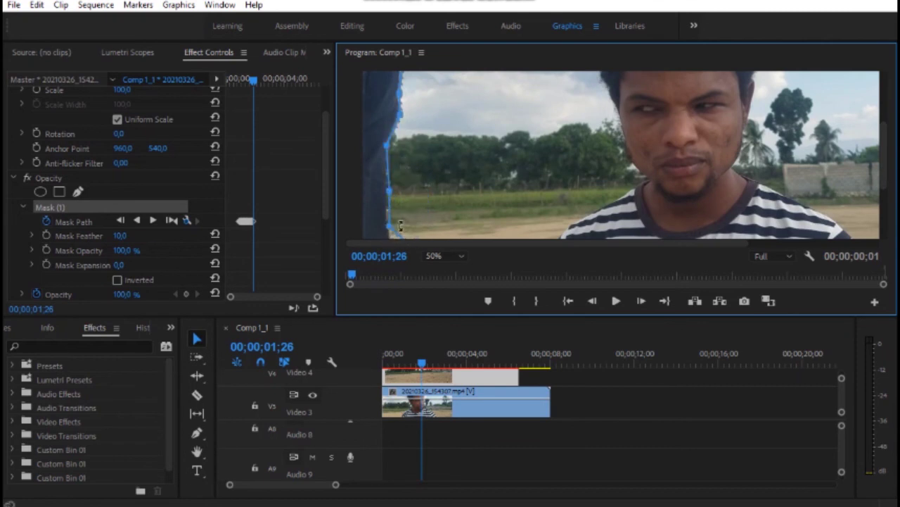
scroll(884, 136, down, 3)
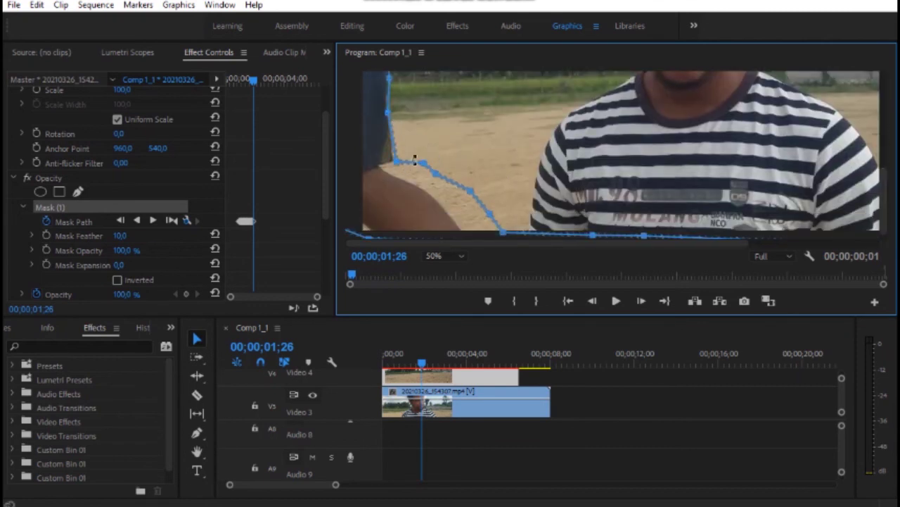
drag(436, 174, 416, 184)
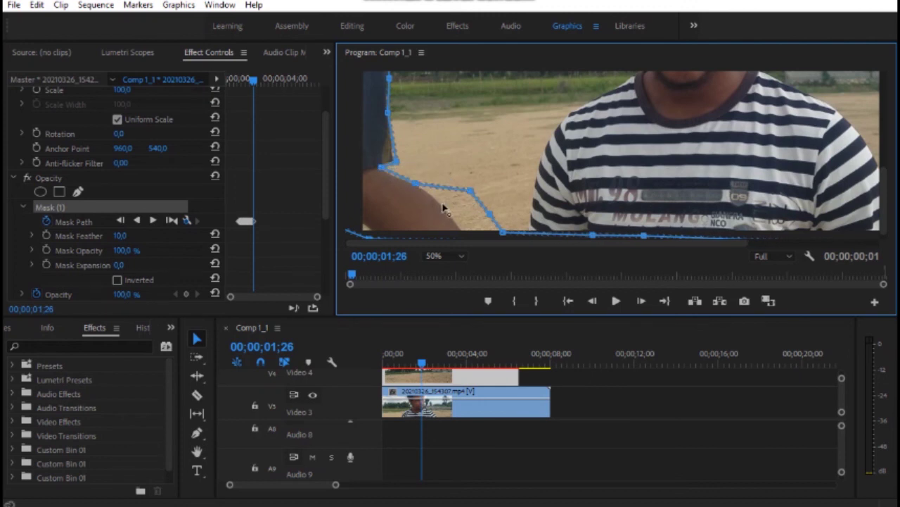